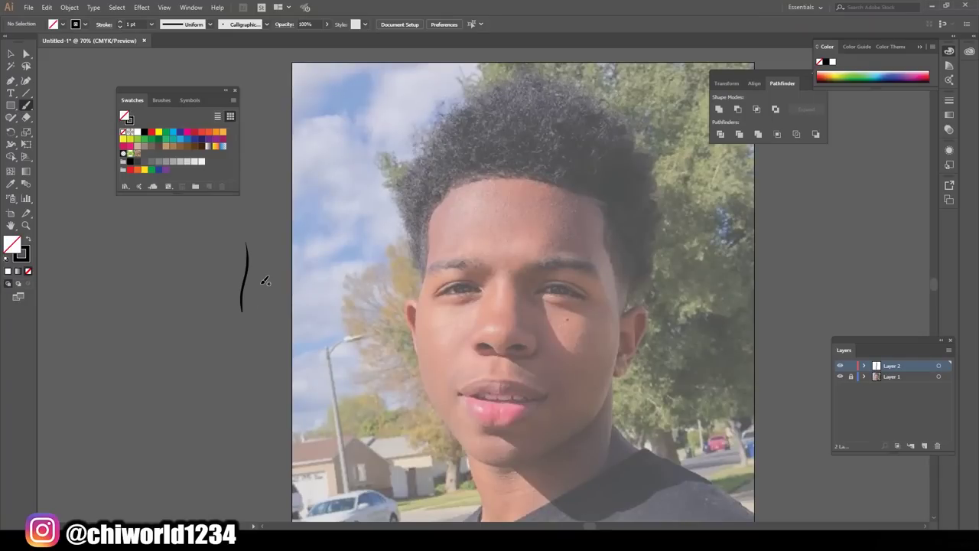
# Trace the nose in black line art: the curve under the nostrils and both nostril wings
pyautogui.hotkey('ctrl', 'z')
pyautogui.scroll(5, 505, 339)
pyautogui.scroll(-1, 505, 340)
pyautogui.moveTo(423, 400)
pyautogui.mouseDown()
pyautogui.moveTo(505, 425)
pyautogui.moveTo(320, 385)
pyautogui.moveTo(415, 398)
pyautogui.moveTo(498, 440)
pyautogui.mouseUp()
pyautogui.hotkey('ctrl', 'z')
pyautogui.moveTo(484, 411)
pyautogui.mouseDown()
pyautogui.moveTo(586, 376)
pyautogui.moveTo(562, 404)
pyautogui.moveTo(490, 409)
pyautogui.mouseUp()
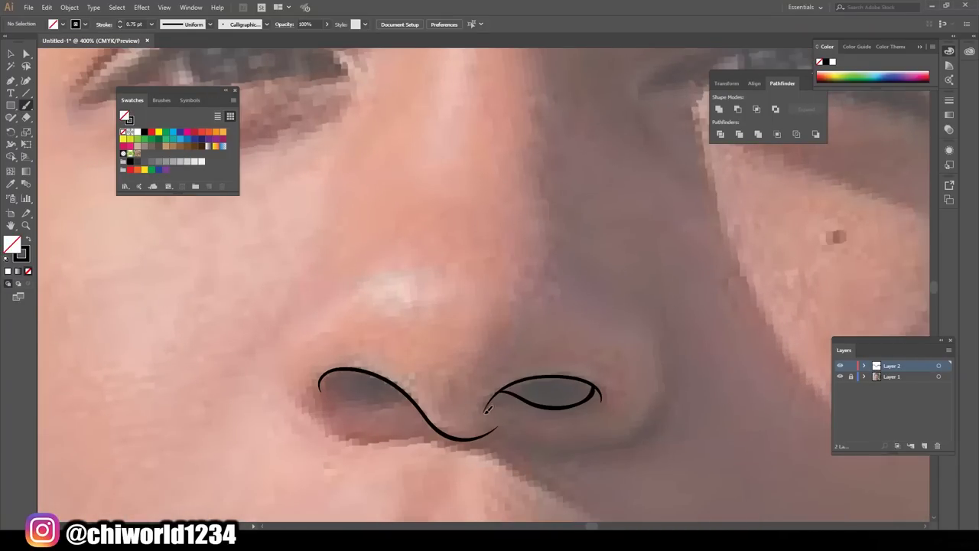
pyautogui.moveTo(323, 385); pyautogui.dragTo(410, 402)
pyautogui.scroll(-1, 314, 417)
pyautogui.moveTo(322, 413); pyautogui.dragTo(293, 323)
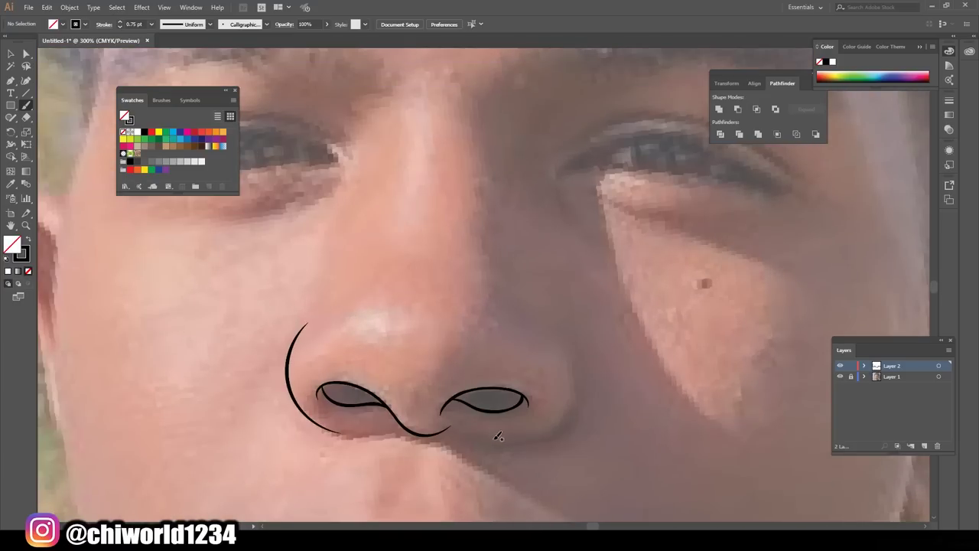
pyautogui.moveTo(574, 411); pyautogui.dragTo(550, 324)
pyautogui.scroll(2, 360, 230)
# Outline both eyes with upper and lower lids, plus the crease above the left eye
pyautogui.moveTo(334, 307); pyautogui.dragTo(363, 251)
pyautogui.moveTo(559, 314); pyautogui.dragTo(564, 255)
pyautogui.moveTo(130, 292)
pyautogui.mouseDown()
pyautogui.moveTo(174, 271)
pyautogui.moveTo(318, 266)
pyautogui.moveTo(153, 287)
pyautogui.moveTo(334, 259)
pyautogui.moveTo(329, 244)
pyautogui.mouseUp()
pyautogui.moveTo(570, 272)
pyautogui.mouseDown()
pyautogui.moveTo(674, 246)
pyautogui.moveTo(787, 301)
pyautogui.moveTo(570, 272)
pyautogui.moveTo(666, 219)
pyautogui.mouseUp()
pyautogui.scroll(-3, 688, 345)
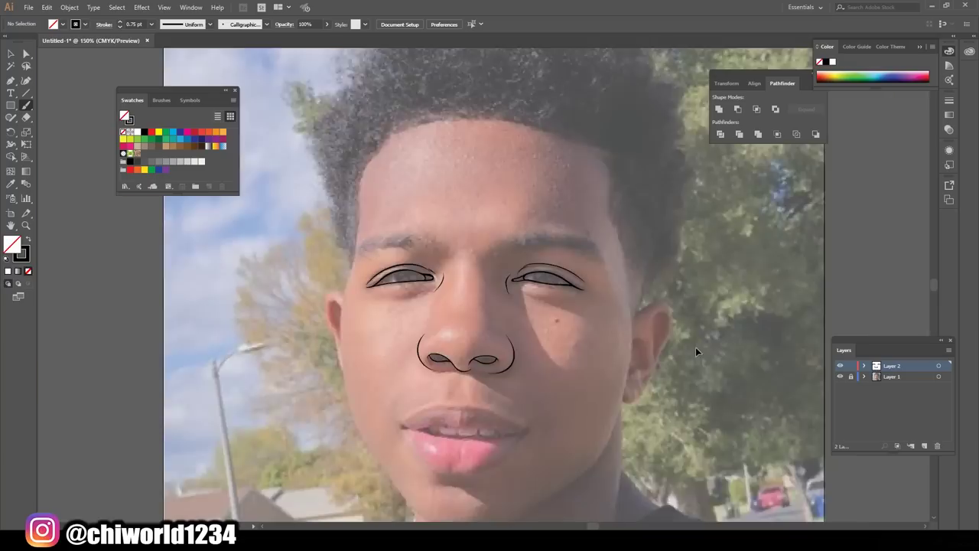
pyautogui.scroll(2, 689, 345)
pyautogui.moveTo(298, 314); pyautogui.dragTo(404, 289)
pyautogui.moveTo(551, 295); pyautogui.dragTo(635, 317)
pyautogui.scroll(-1, 579, 354)
pyautogui.scroll(1, 484, 428)
# Trace the lips: the mouth line, the top of the upper lip and the lower lip
pyautogui.moveTo(315, 396); pyautogui.dragTo(573, 398)
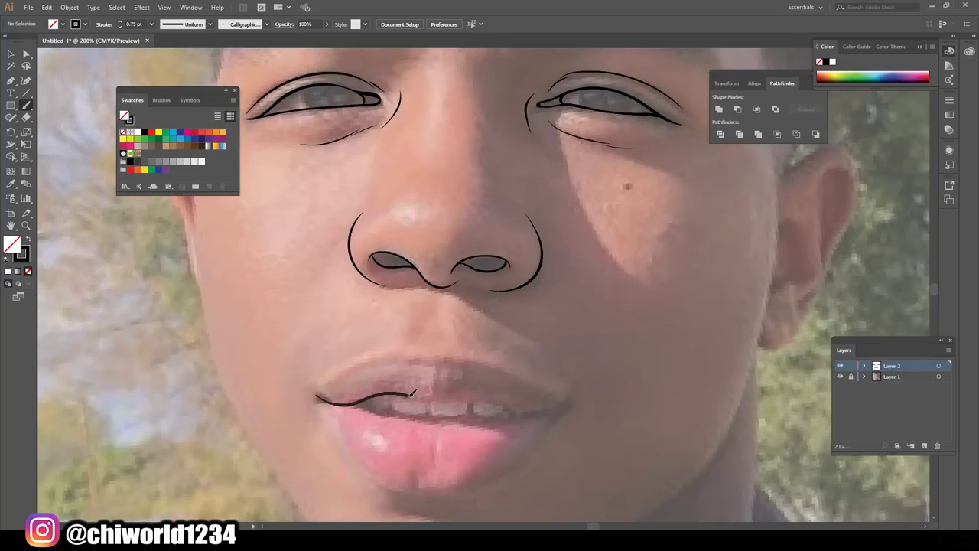
pyautogui.moveTo(355, 401); pyautogui.dragTo(511, 412)
pyautogui.scroll(-3, 511, 412)
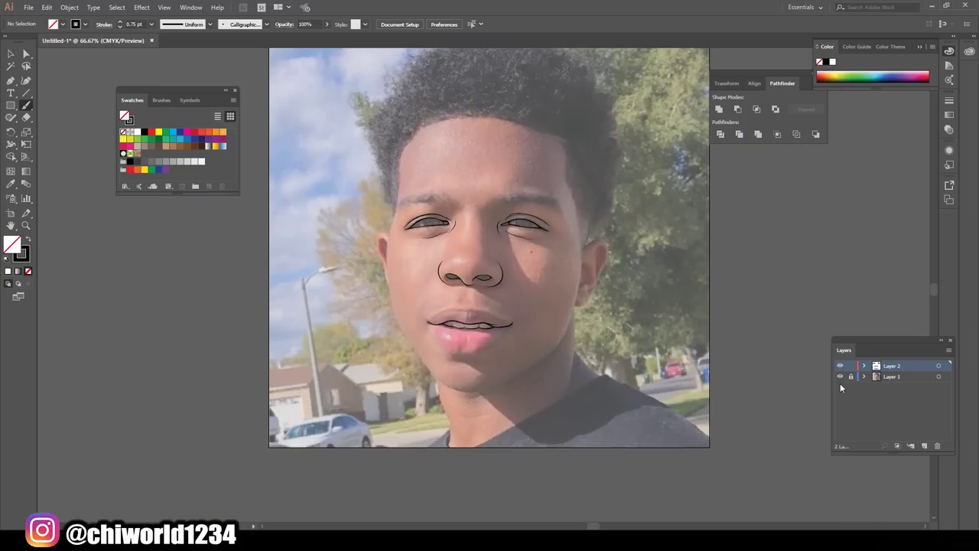
pyautogui.scroll(2, 814, 376)
pyautogui.scroll(2, 429, 337)
pyautogui.moveTo(309, 357)
pyautogui.mouseDown()
pyautogui.moveTo(377, 317)
pyautogui.moveTo(567, 361)
pyautogui.mouseUp()
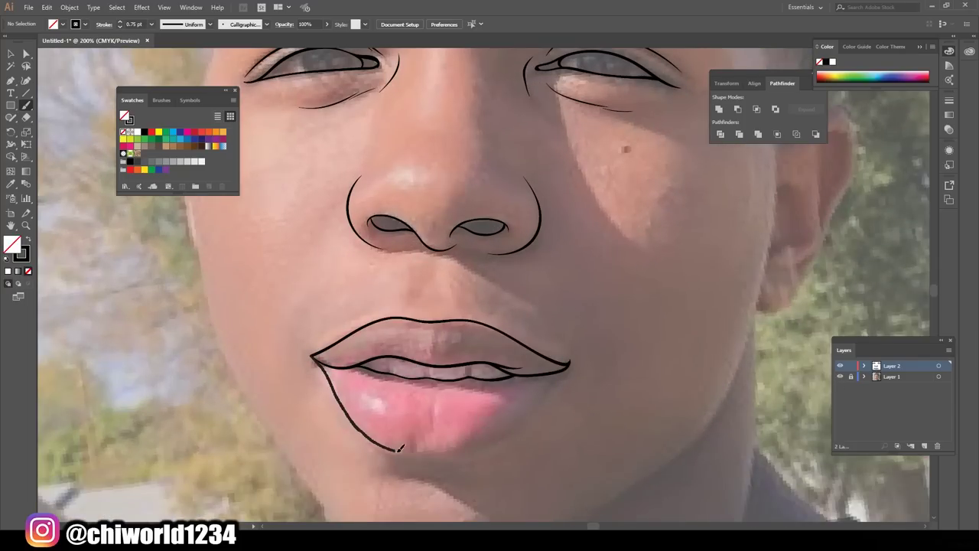
pyautogui.scroll(-2, 477, 431)
pyautogui.moveTo(385, 410); pyautogui.dragTo(459, 419)
pyautogui.scroll(1, 438, 509)
pyautogui.scroll(-1, 438, 508)
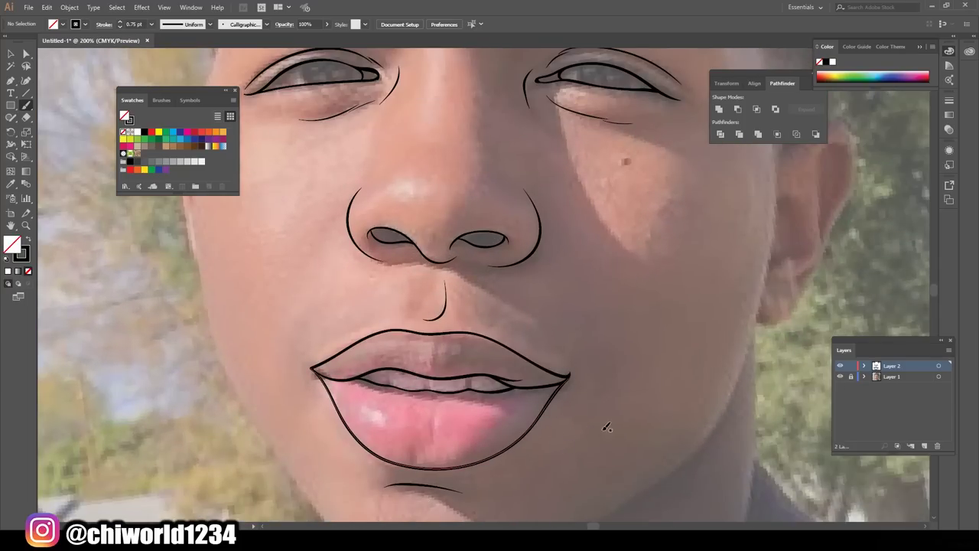
pyautogui.scroll(-1, 437, 509)
# Trace the face outline from the left side around the chin to the right cheek
pyautogui.moveTo(426, 496); pyautogui.dragTo(360, 177)
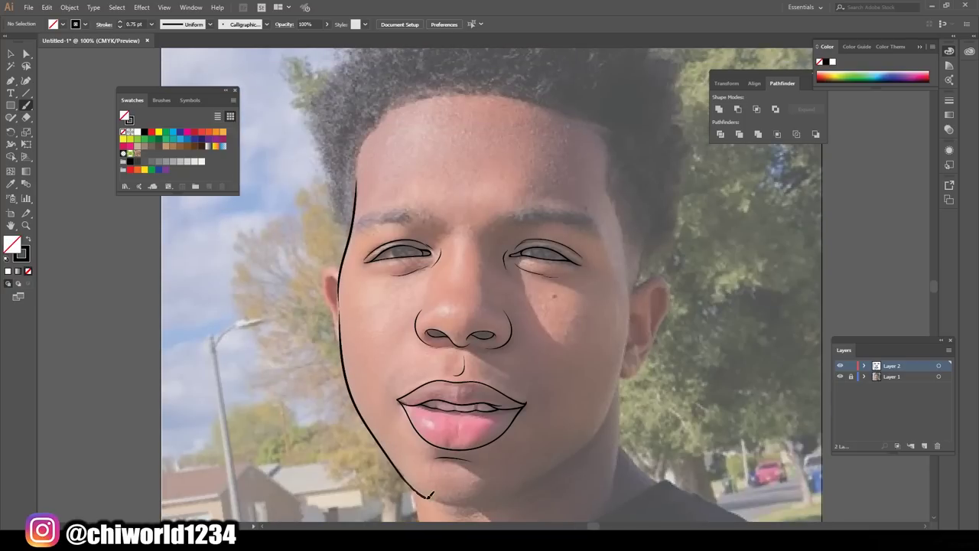
pyautogui.moveTo(417, 493); pyautogui.dragTo(636, 267)
pyautogui.hotkey('ctrl', '-')
pyautogui.click(840, 377)
pyautogui.scroll(3, 755, 398)
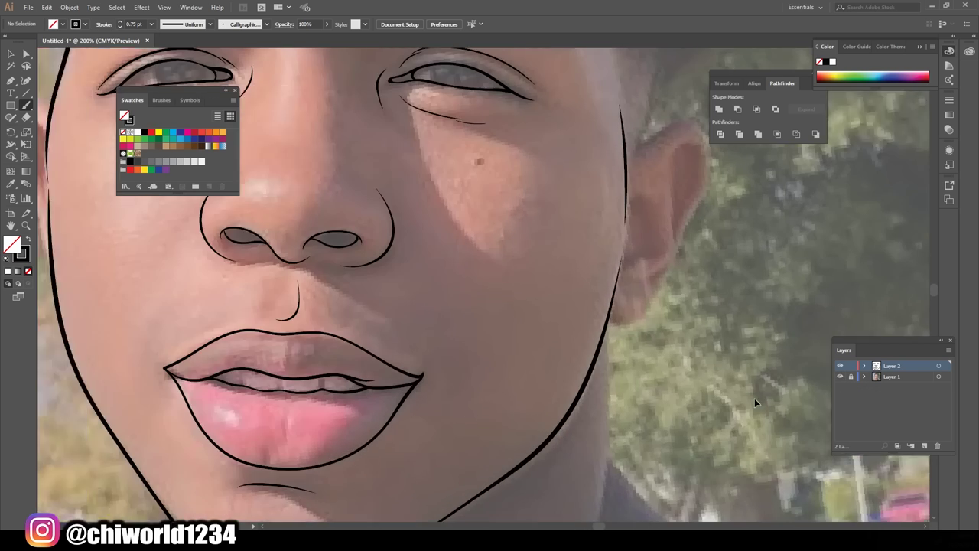
# Outline the ear and draw both sides of the neck
pyautogui.moveTo(601, 163); pyautogui.dragTo(569, 437)
pyautogui.scroll(-2, 503, 462)
pyautogui.scroll(4, 504, 462)
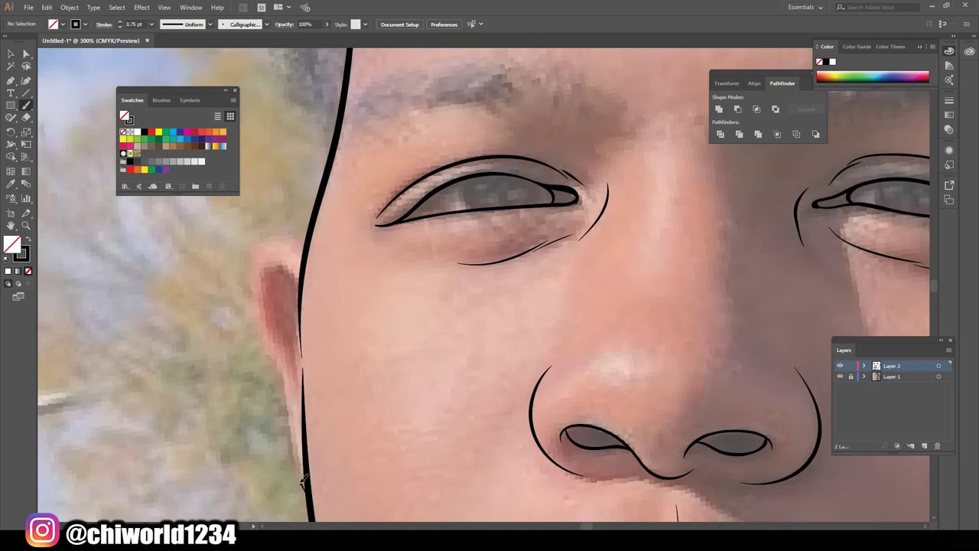
pyautogui.scroll(-1, 504, 462)
pyautogui.scroll(-3, 504, 462)
pyautogui.moveTo(629, 137); pyautogui.dragTo(618, 331)
pyautogui.moveTo(211, 350); pyautogui.dragTo(257, 495)
pyautogui.scroll(-3, 651, 339)
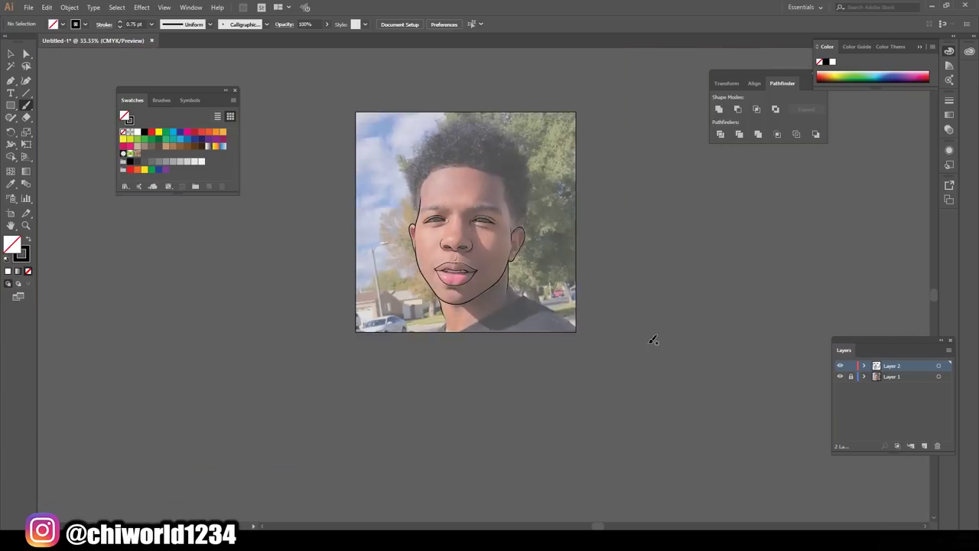
pyautogui.scroll(2, 743, 404)
pyautogui.scroll(1, 743, 404)
# Draw the dripping edge below the neck, toggling the reference photo to check the line art
pyautogui.moveTo(696, 264)
pyautogui.mouseDown()
pyautogui.moveTo(644, 371)
pyautogui.moveTo(559, 459)
pyautogui.moveTo(429, 443)
pyautogui.moveTo(337, 459)
pyautogui.moveTo(300, 389)
pyautogui.mouseUp()
pyautogui.scroll(-2, 300, 389)
pyautogui.click(840, 377)
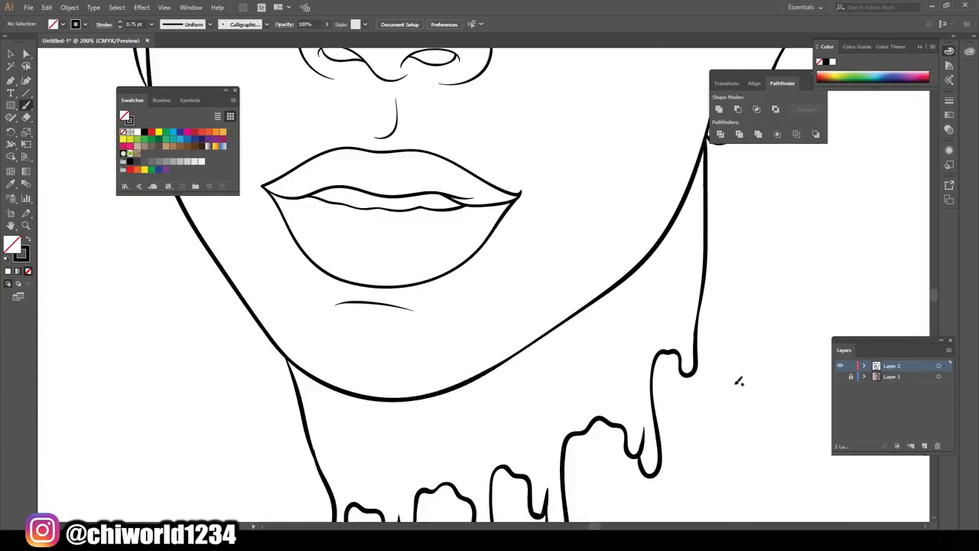
pyautogui.click(840, 376)
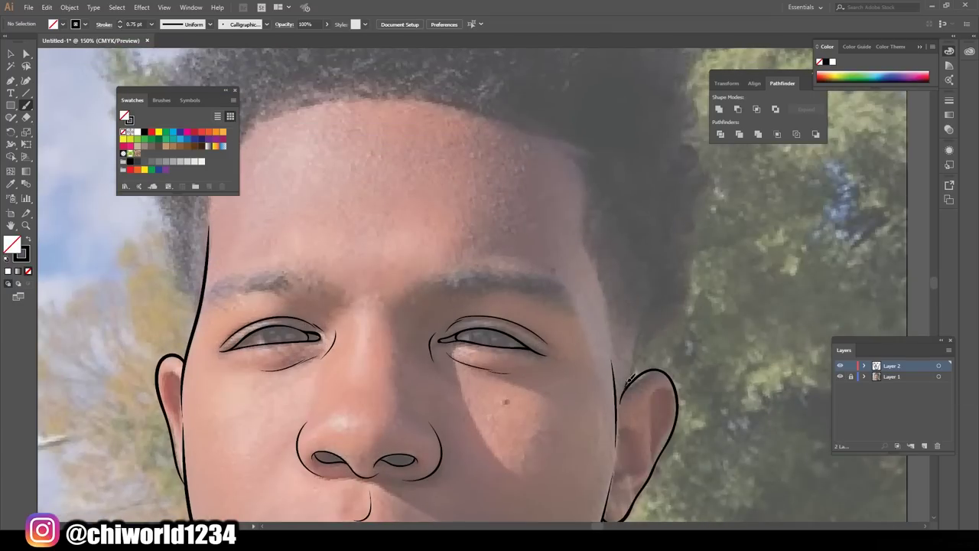
pyautogui.scroll(5, 459, 306)
# With the Blob Brush, paint black hair along the hairline and the right side
pyautogui.press('n')
pyautogui.moveTo(555, 270)
pyautogui.mouseDown()
pyautogui.moveTo(473, 248)
pyautogui.moveTo(562, 258)
pyautogui.mouseUp()
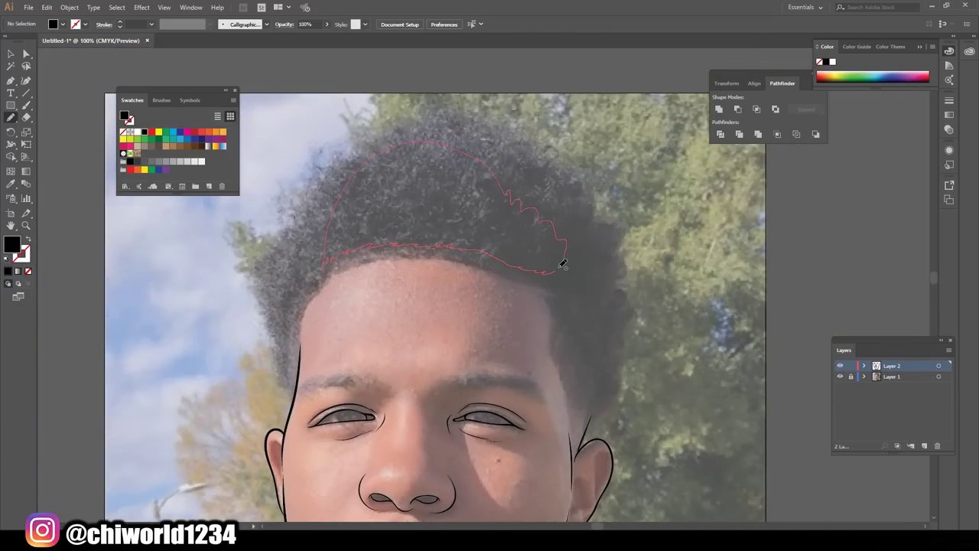
pyautogui.hotkey('ctrl', '=')
pyautogui.moveTo(590, 322)
pyautogui.mouseDown()
pyautogui.moveTo(421, 276)
pyautogui.moveTo(279, 283)
pyautogui.moveTo(379, 168)
pyautogui.mouseUp()
pyautogui.hotkey('ctrl', '-')
pyautogui.hotkey('ctrl', '=')
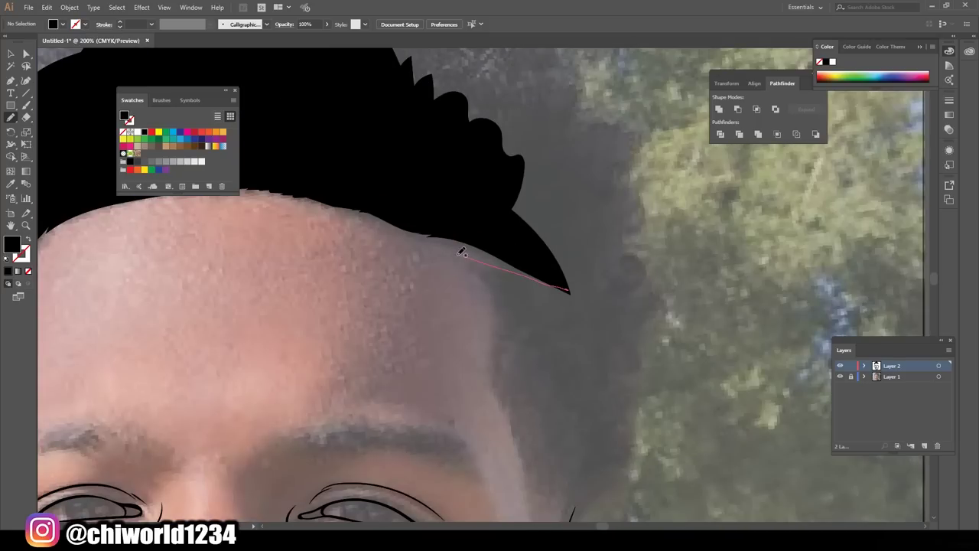
pyautogui.moveTo(460, 255); pyautogui.dragTo(606, 277)
pyautogui.hotkey('ctrl', '-')
# Fill the curly top, the left side and the forehead edge of the hair black
pyautogui.scroll(1, 527, 252)
pyautogui.moveTo(528, 252); pyautogui.dragTo(460, 252)
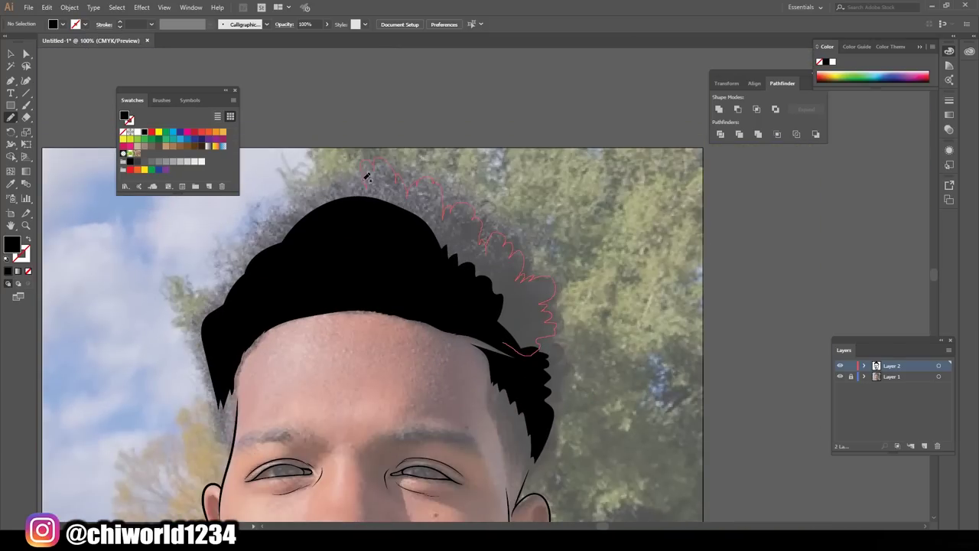
pyautogui.hotkey('ctrl', '-')
pyautogui.hotkey('ctrl', '-')
pyautogui.hotkey('ctrl', '-')
pyautogui.hotkey('ctrl', '=')
pyautogui.hotkey('ctrl', '=')
pyautogui.hotkey('ctrl', '=')
pyautogui.moveTo(354, 263); pyautogui.dragTo(356, 264)
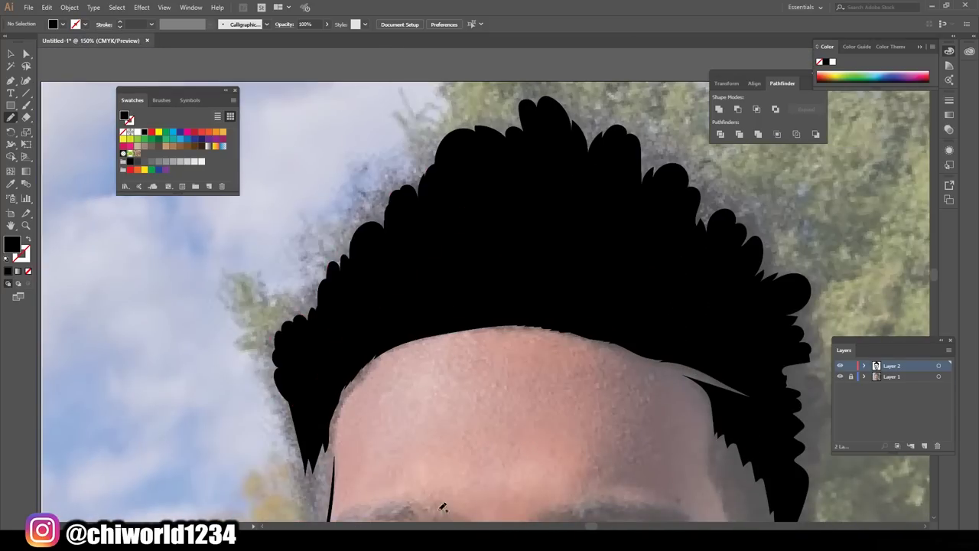
pyautogui.hotkey('ctrl', '=')
pyautogui.scroll(-1, 467, 371)
pyautogui.moveTo(493, 237); pyautogui.dragTo(408, 254)
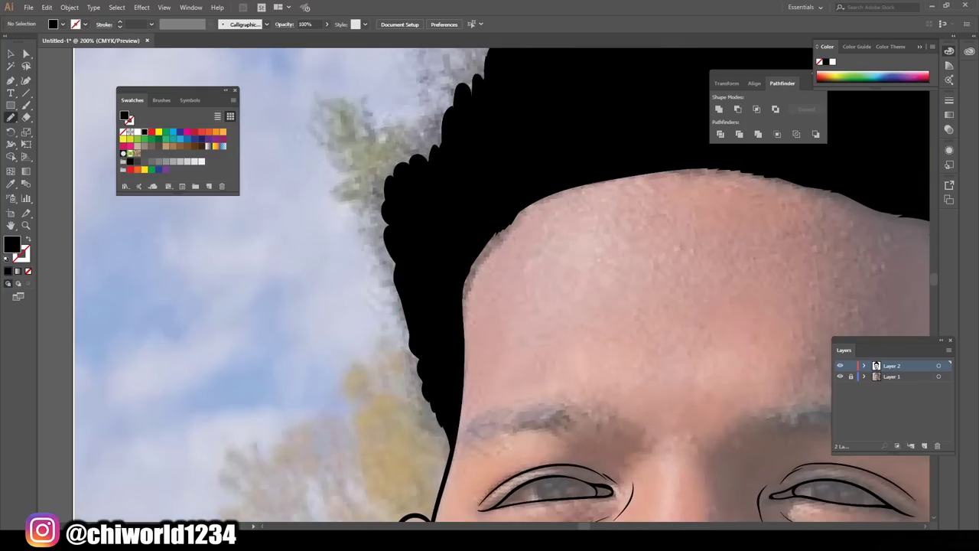
pyautogui.hotkey('ctrl', '-')
pyautogui.hotkey('ctrl', '-')
pyautogui.hotkey('ctrl', '-')
# Fill both eye interiors solid black, hiding the reference photo to check
pyautogui.hotkey('ctrl', '=')
pyautogui.hotkey('ctrl', '=')
pyautogui.hotkey('ctrl', '=')
pyautogui.hotkey('ctrl', '=')
pyautogui.hotkey('ctrl', '=')
pyautogui.hotkey('ctrl', '=')
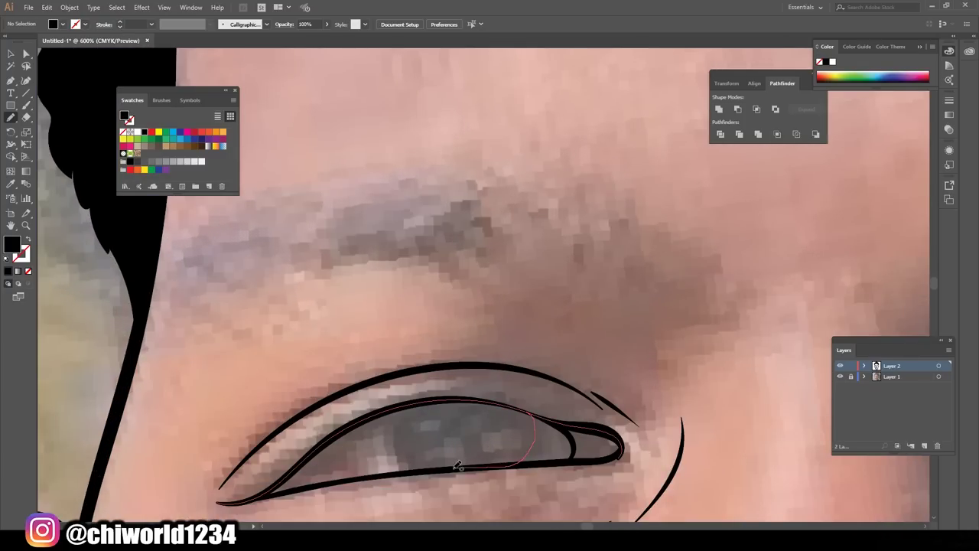
pyautogui.moveTo(540, 413); pyautogui.dragTo(536, 413)
pyautogui.hotkey('ctrl', '0')
pyautogui.click(840, 376)
pyautogui.hotkey('ctrl', '=')
pyautogui.hotkey('ctrl', '=')
pyautogui.hotkey('ctrl', '=')
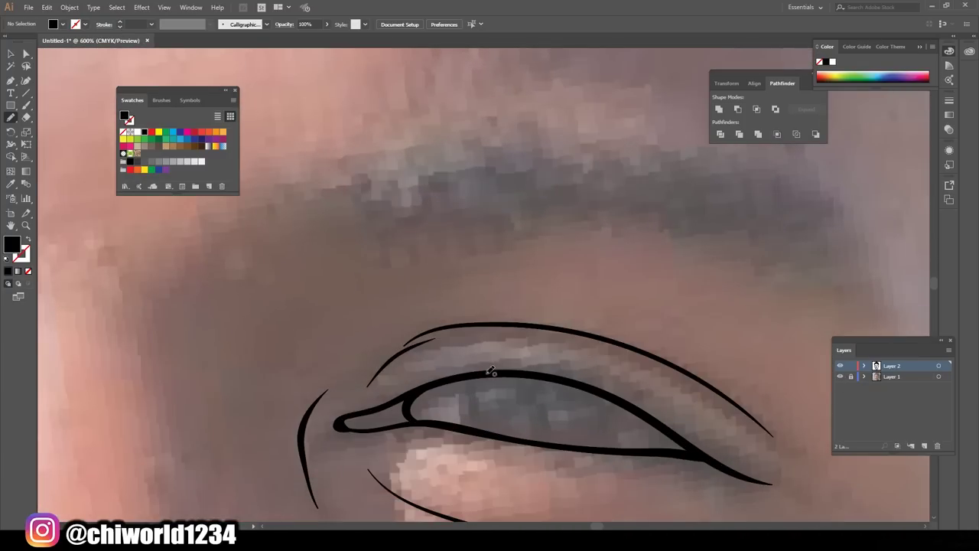
pyautogui.scroll(-2, 540, 477)
pyautogui.scroll(2, 580, 427)
pyautogui.scroll(-2, 579, 427)
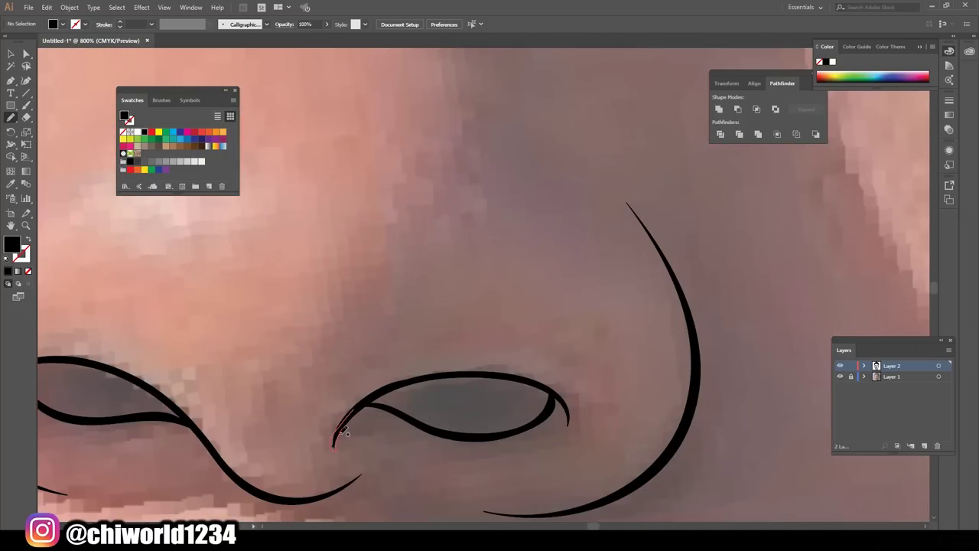
pyautogui.moveTo(340, 428); pyautogui.dragTo(364, 446)
# Fill the nostril solid black
pyautogui.hscroll(5, 396, 525)
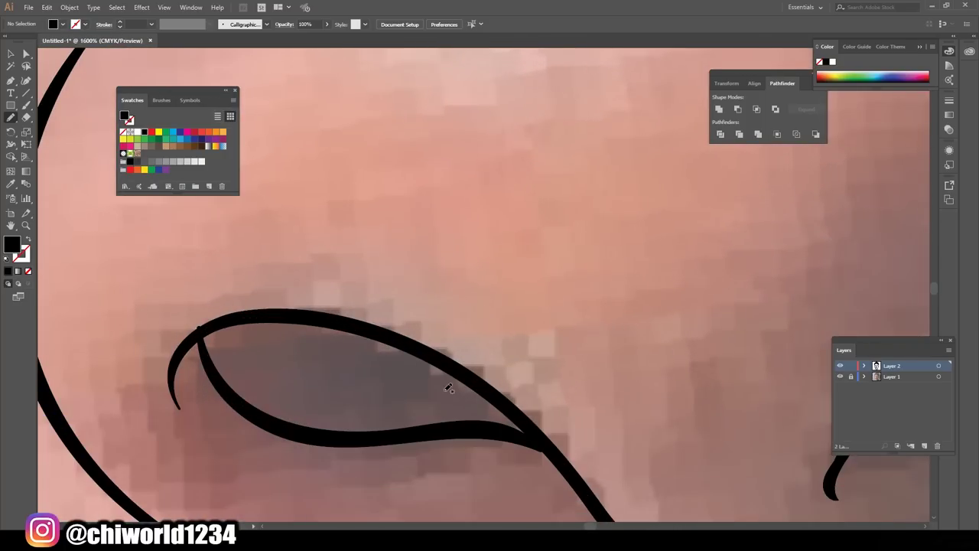
pyautogui.moveTo(446, 385); pyautogui.dragTo(500, 429)
pyautogui.hotkey('ctrl', '-')
pyautogui.scroll(-5, 704, 440)
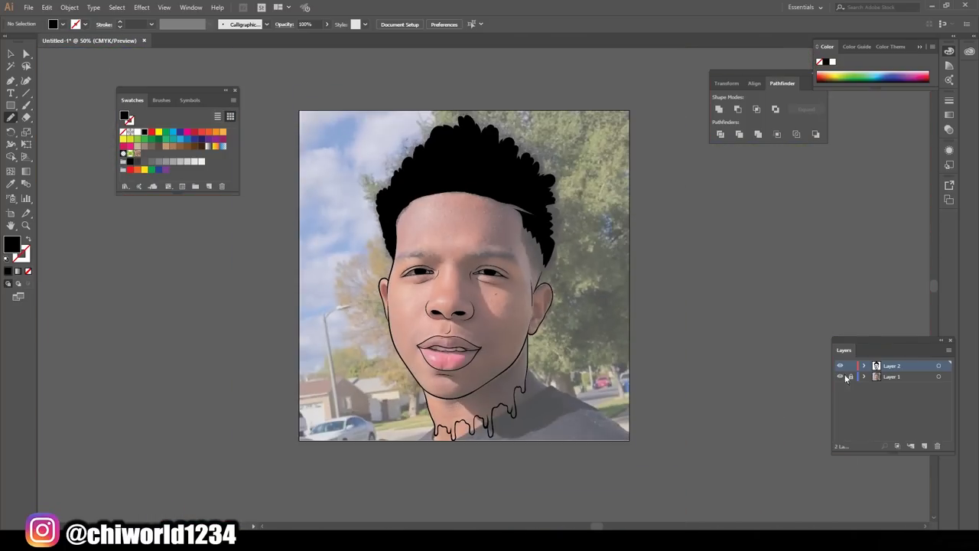
pyautogui.scroll(3, 498, 398)
# Paint inside the first neck drips and fill their gaps solid black
pyautogui.scroll(3, 497, 398)
pyautogui.moveTo(591, 331); pyautogui.dragTo(233, 357)
pyautogui.hotkey('ctrl', '-')
pyautogui.scroll(3, 590, 350)
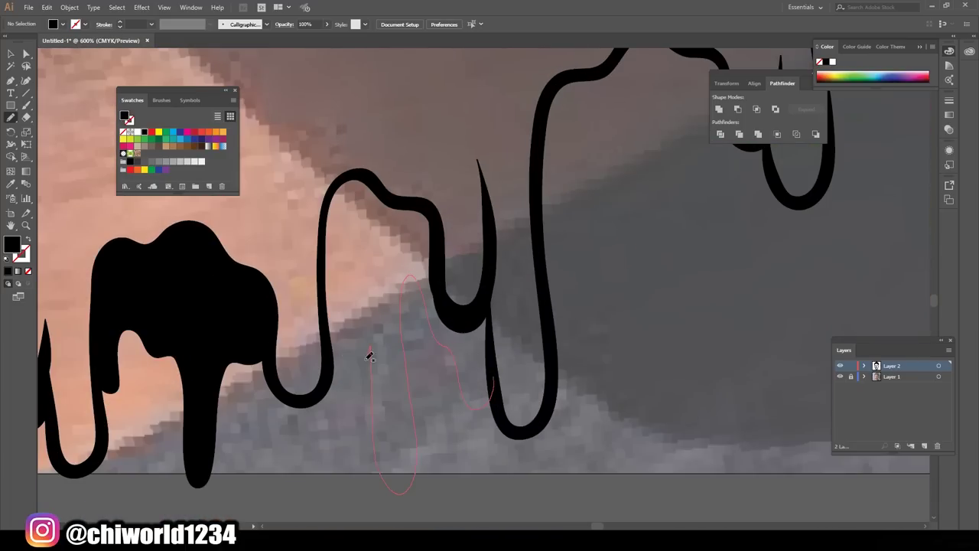
pyautogui.moveTo(370, 356); pyautogui.dragTo(467, 177)
pyautogui.hotkey('ctrl', '-')
pyautogui.scroll(3, 329, 409)
pyautogui.moveTo(328, 410)
pyautogui.mouseDown()
pyautogui.moveTo(413, 287)
pyautogui.moveTo(356, 299)
pyautogui.mouseUp()
pyautogui.moveTo(485, 302); pyautogui.dragTo(505, 168)
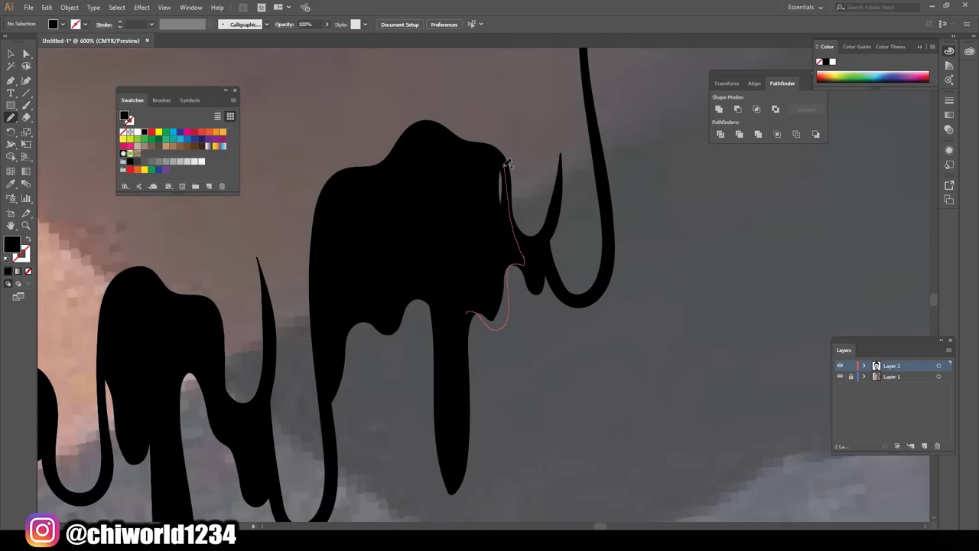
pyautogui.hotkey('ctrl', '-')
pyautogui.hotkey('ctrl', '-')
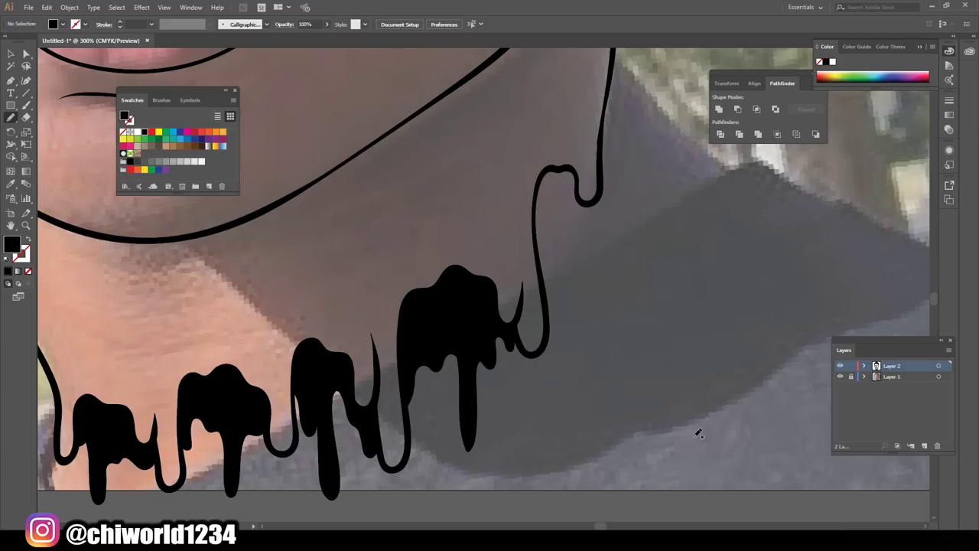
# Fill the remaining neck drips solid black
pyautogui.hotkey('ctrl', '+')
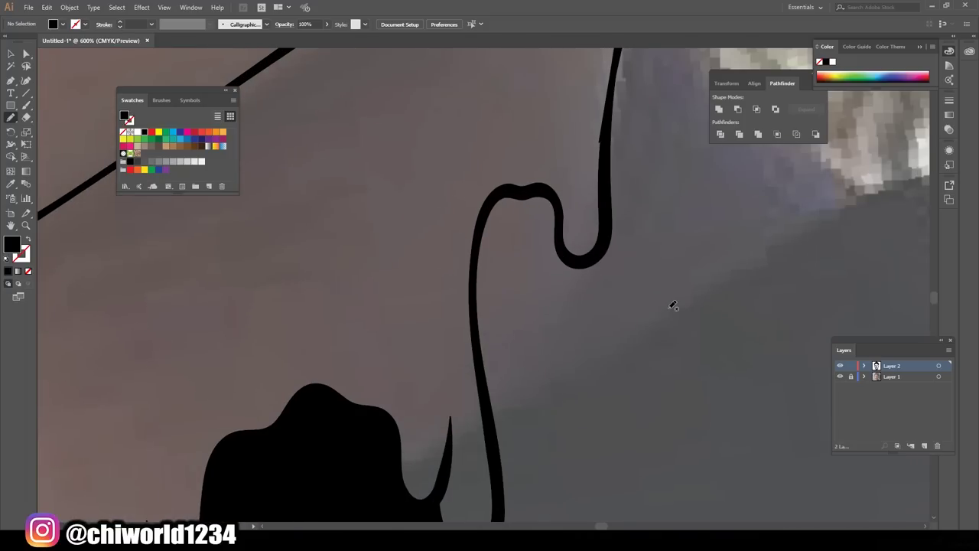
pyautogui.moveTo(603, 141); pyautogui.dragTo(603, 141)
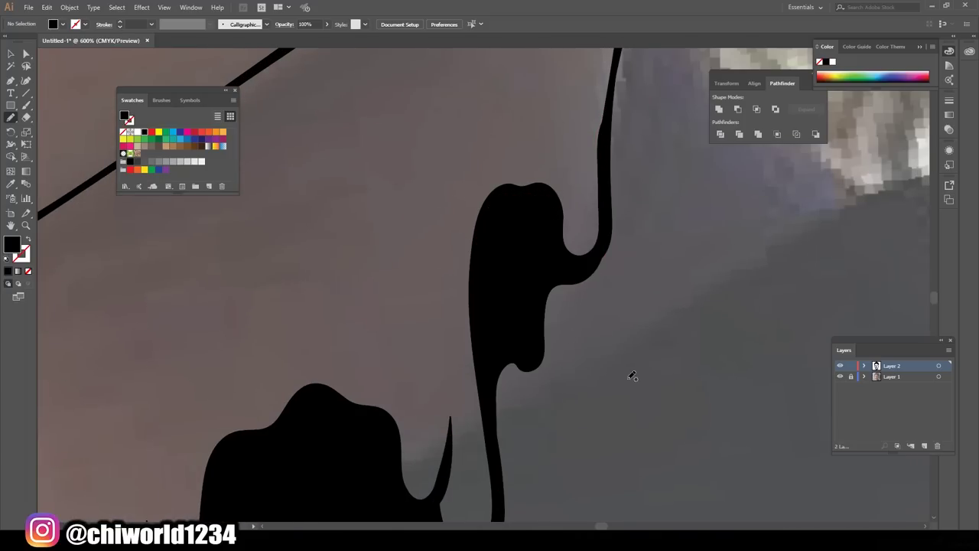
pyautogui.hotkey('ctrl', '+')
pyautogui.moveTo(477, 230)
pyautogui.mouseDown()
pyautogui.moveTo(475, 205)
pyautogui.moveTo(503, 240)
pyautogui.mouseUp()
pyautogui.moveTo(579, 225); pyautogui.dragTo(536, 237)
pyautogui.hotkey('ctrl', '-')
pyautogui.hotkey('ctrl', '-')
pyautogui.hotkey('ctrl', '-')
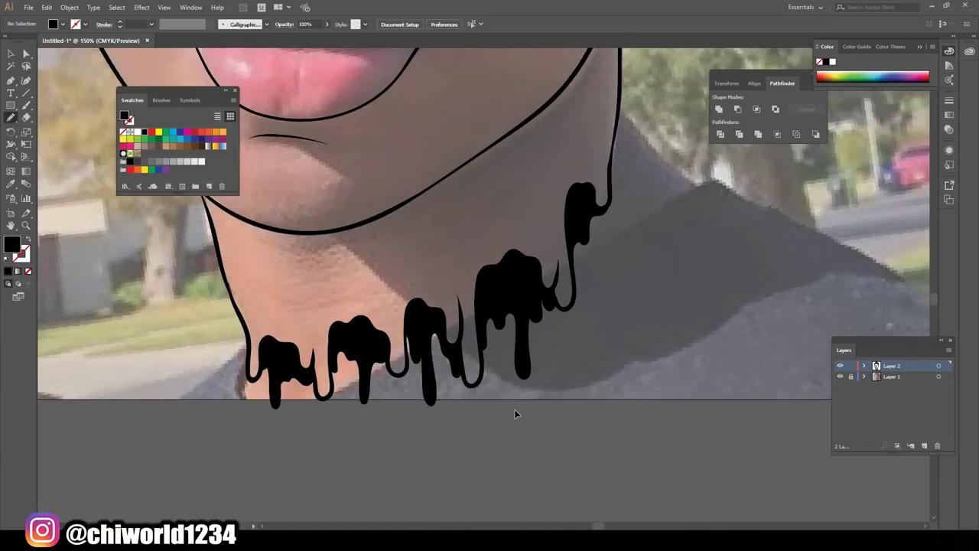
pyautogui.hotkey('ctrl', '-')
pyautogui.hotkey('ctrl', '-')
# Add more black hair by the forehead and fill the curl on the hair's right edge
pyautogui.scroll(5, 515, 414)
pyautogui.hotkey('ctrl', '+')
pyautogui.hotkey('ctrl', '+')
pyautogui.hotkey('ctrl', '+')
pyautogui.moveTo(528, 413)
pyautogui.mouseDown()
pyautogui.moveTo(496, 282)
pyautogui.moveTo(450, 184)
pyautogui.mouseUp()
pyautogui.hotkey('ctrl', '-')
pyautogui.hotkey('ctrl', '-')
pyautogui.hotkey('ctrl', '-')
pyautogui.hotkey('ctrl', '+')
pyautogui.hotkey('ctrl', '+')
pyautogui.moveTo(575, 335)
pyautogui.mouseDown()
pyautogui.moveTo(616, 310)
pyautogui.moveTo(611, 252)
pyautogui.moveTo(610, 318)
pyautogui.mouseUp()
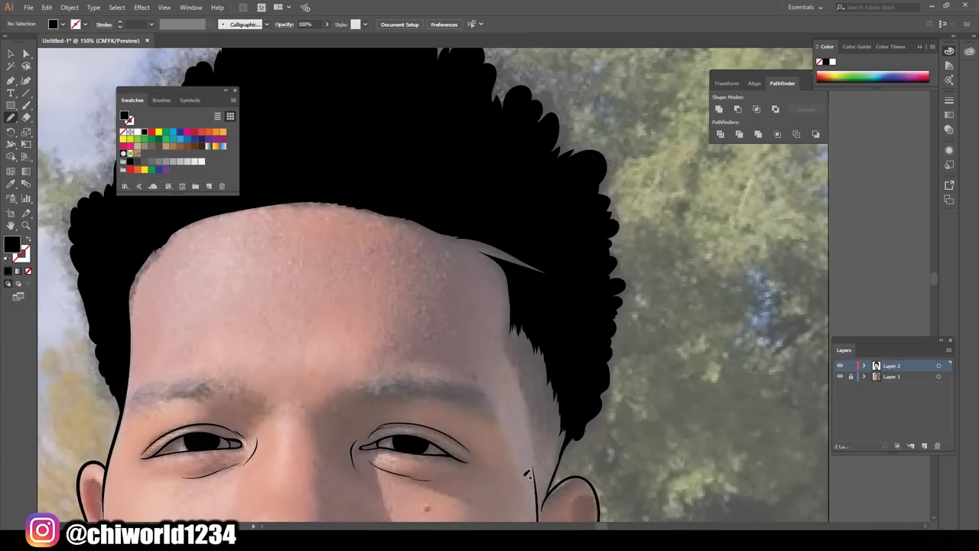
# Paint the right eyebrow as a solid black shape
pyautogui.hotkey('ctrl', '-')
pyautogui.hotkey('ctrl', '-')
pyautogui.hotkey('ctrl', '-')
pyautogui.hotkey('ctrl', '+')
pyautogui.hotkey('ctrl', '+')
pyautogui.hotkey('ctrl', '+')
pyautogui.moveTo(718, 390); pyautogui.dragTo(597, 372)
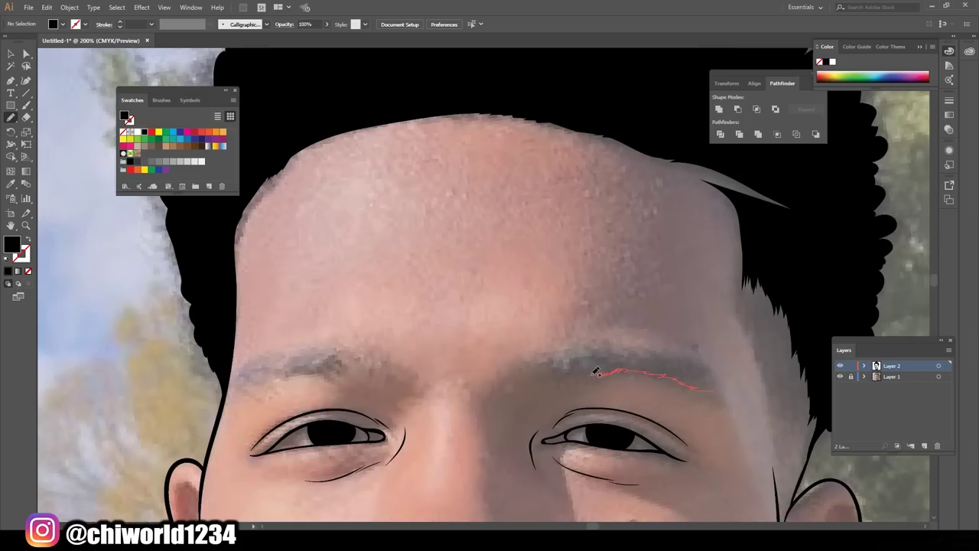
pyautogui.moveTo(692, 357); pyautogui.dragTo(725, 393)
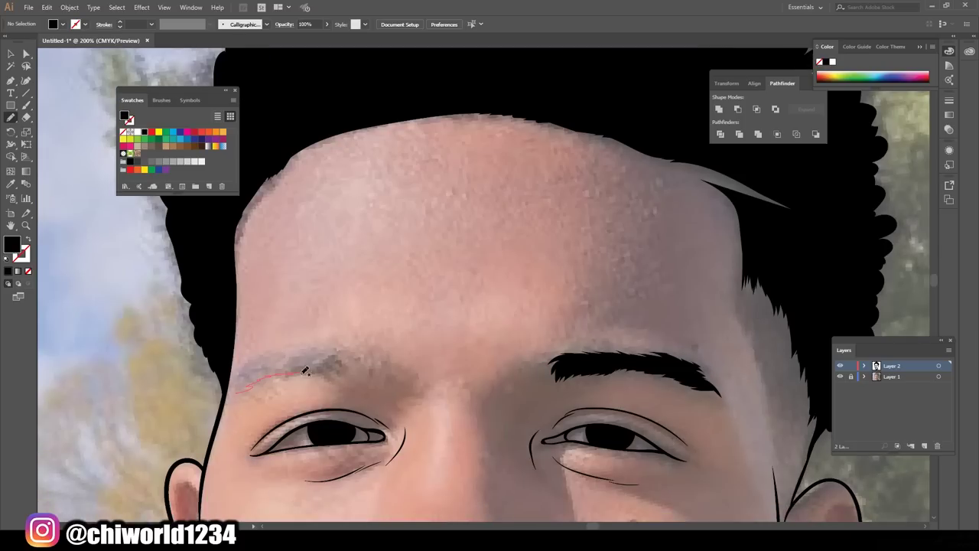
# Paint the left eyebrow solid black, then hide the photo to check both brows
pyautogui.moveTo(251, 368); pyautogui.dragTo(239, 388)
pyautogui.hotkey('ctrl', 'z')
pyautogui.moveTo(275, 357)
pyautogui.mouseDown()
pyautogui.moveTo(243, 375)
pyautogui.moveTo(235, 401)
pyautogui.moveTo(299, 388)
pyautogui.mouseUp()
pyautogui.hotkey('ctrl', '+')
pyautogui.hotkey('ctrl', '+')
pyautogui.moveTo(398, 366); pyautogui.dragTo(398, 365)
pyautogui.hotkey('ctrl', '-')
pyautogui.hotkey('ctrl', '0')
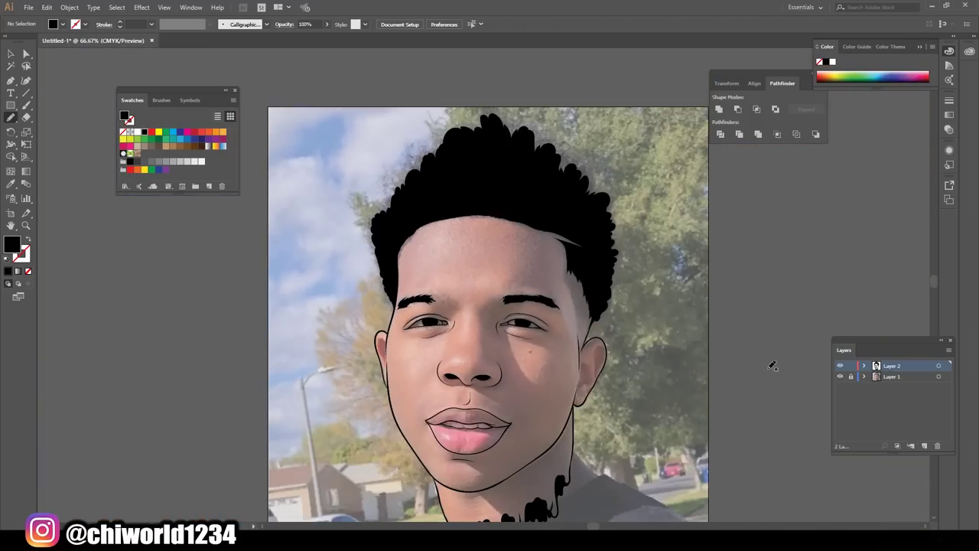
pyautogui.click(840, 377)
pyautogui.hotkey('ctrl', '+')
pyautogui.hotkey('ctrl', '+')
pyautogui.hotkey('ctrl', '+')
# Switch to a thinner stroke and add hair strokes to both eyebrows, checking with the photo hidden
pyautogui.click(151, 24)
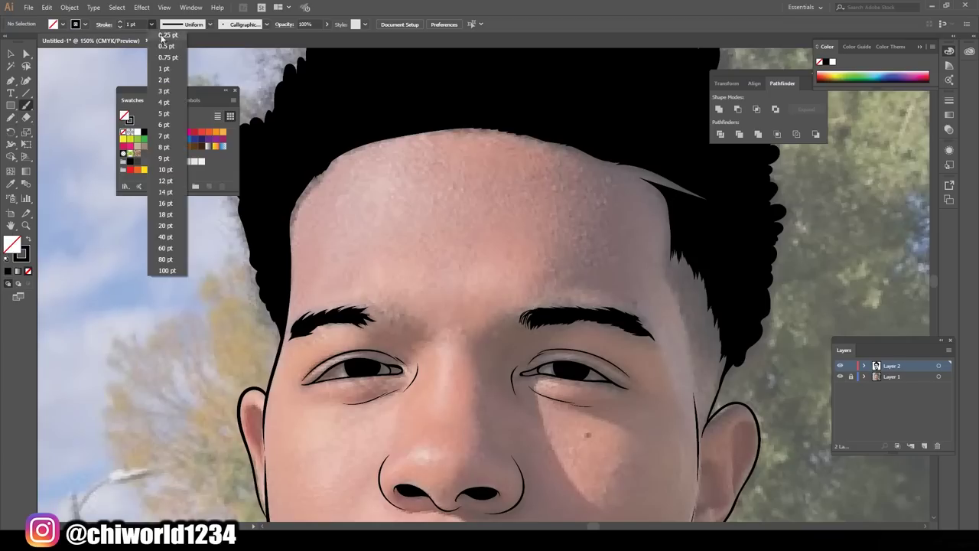
pyautogui.click(165, 49)
pyautogui.moveTo(397, 328)
pyautogui.mouseDown()
pyautogui.moveTo(387, 310)
pyautogui.moveTo(366, 309)
pyautogui.moveTo(388, 307)
pyautogui.mouseUp()
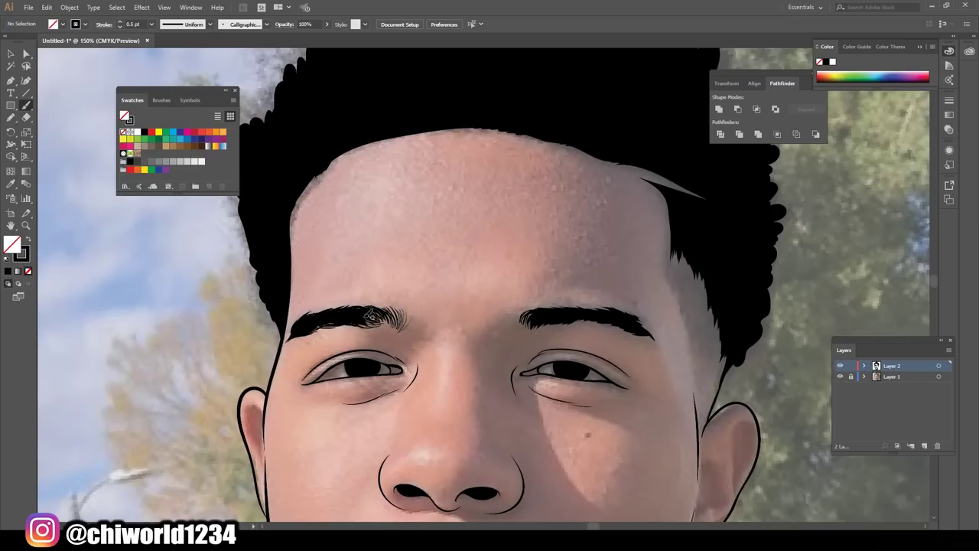
pyautogui.hotkey('ctrl', '0')
pyautogui.click(840, 376)
pyautogui.hotkey('ctrl', '+')
pyautogui.hotkey('ctrl', '+')
pyautogui.hotkey('ctrl', '+')
pyautogui.moveTo(644, 335); pyautogui.dragTo(543, 308)
pyautogui.hotkey('ctrl', '0')
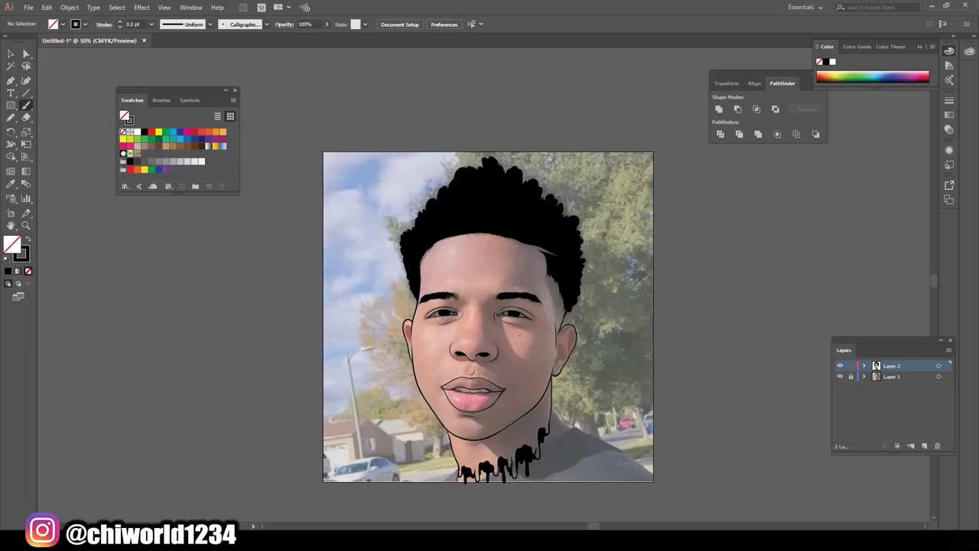
# Draw the ear's inner rim, inner fold, antihelix and earlobe lines, then hide the photo to check
pyautogui.hotkey('ctrl', '=')
pyautogui.hotkey('ctrl', '=')
pyautogui.hotkey('ctrl', '=')
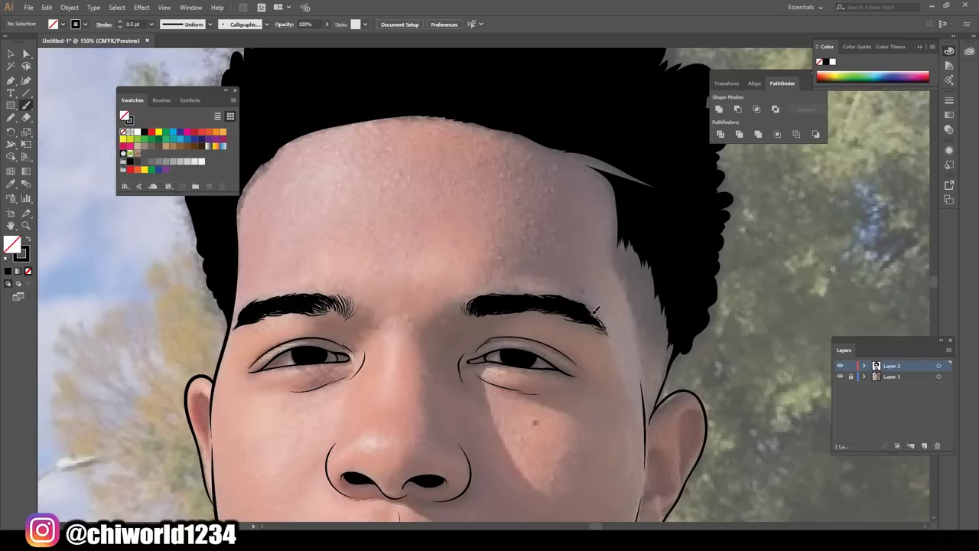
pyautogui.hotkey('ctrl', '=')
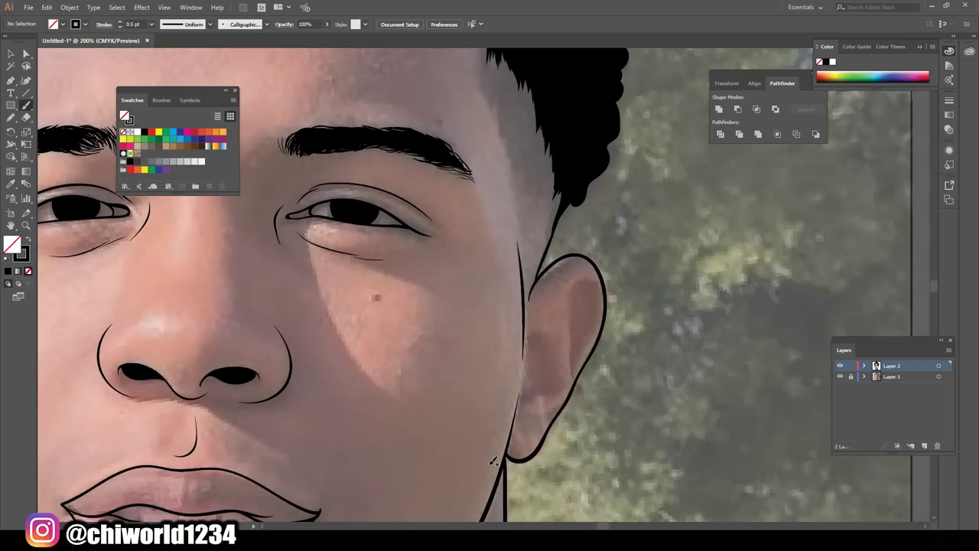
pyautogui.moveTo(529, 340); pyautogui.dragTo(597, 342)
pyautogui.moveTo(542, 407); pyautogui.dragTo(551, 434)
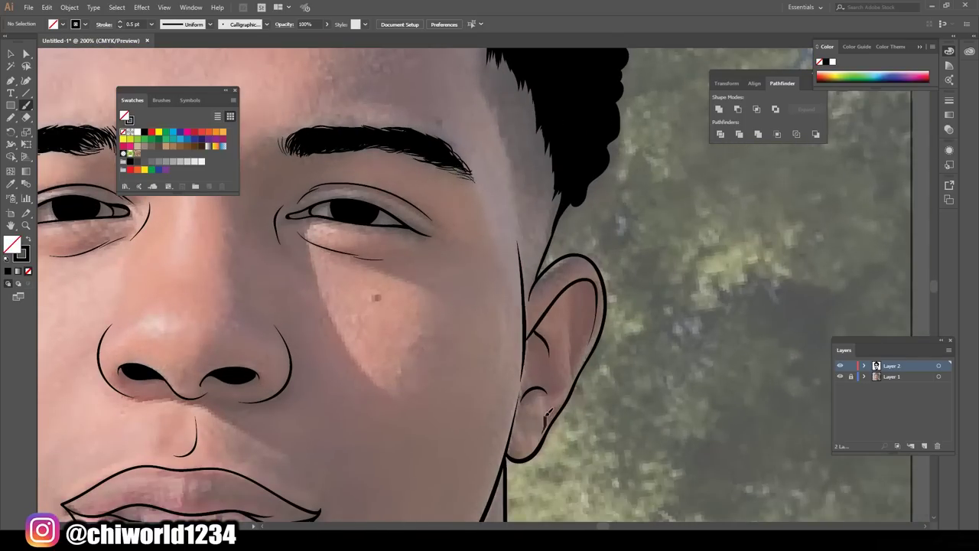
pyautogui.moveTo(575, 286); pyautogui.dragTo(545, 419)
pyautogui.moveTo(553, 302); pyautogui.dragTo(560, 325)
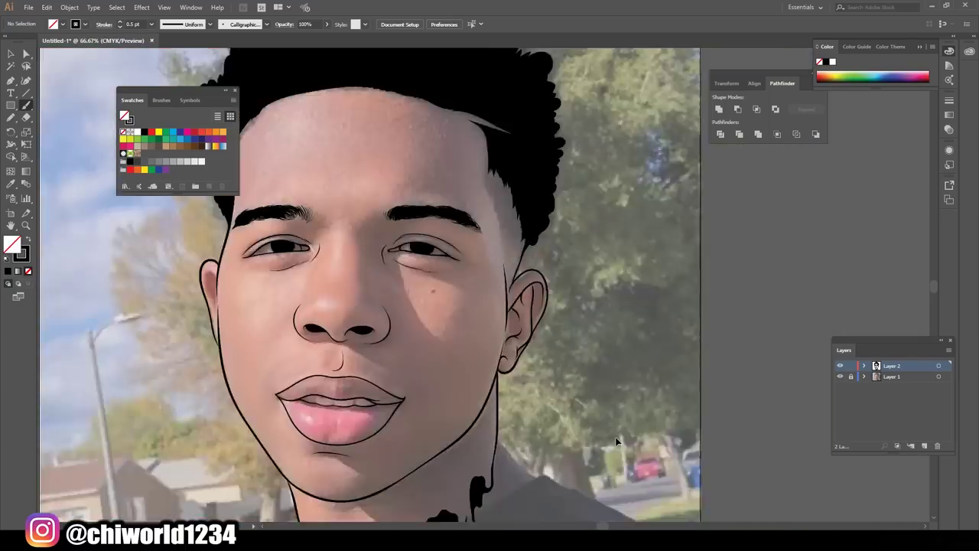
pyautogui.click(840, 377)
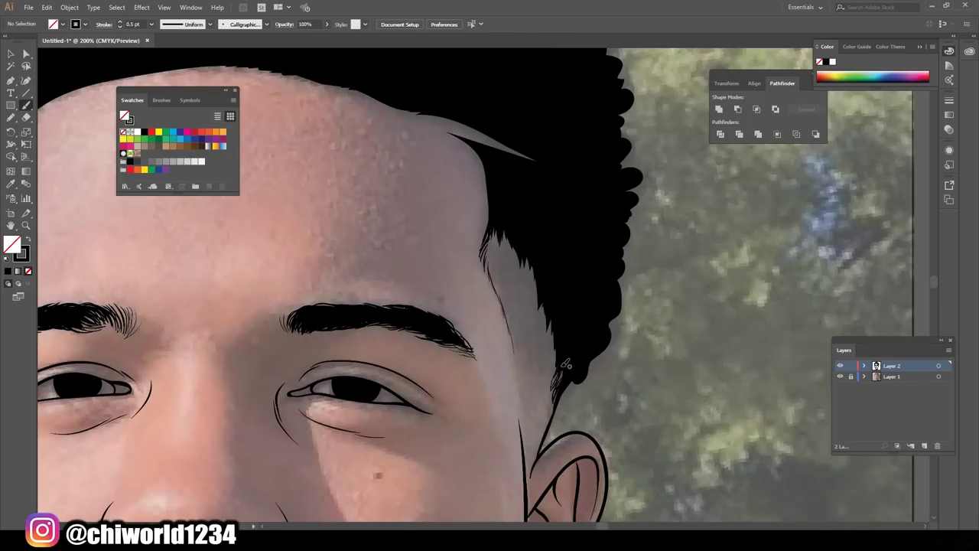
# Build up fine hair strokes along the hairline and sideburn for a textured fade
pyautogui.moveTo(567, 365)
pyautogui.mouseDown()
pyautogui.moveTo(539, 272)
pyautogui.moveTo(505, 248)
pyautogui.mouseUp()
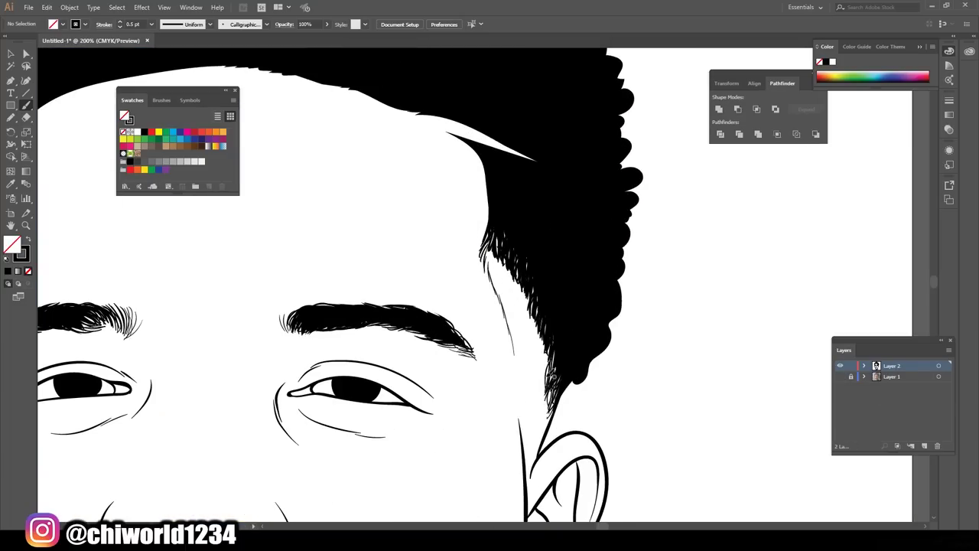
pyautogui.moveTo(553, 378)
pyautogui.mouseDown()
pyautogui.moveTo(531, 290)
pyautogui.moveTo(496, 246)
pyautogui.mouseUp()
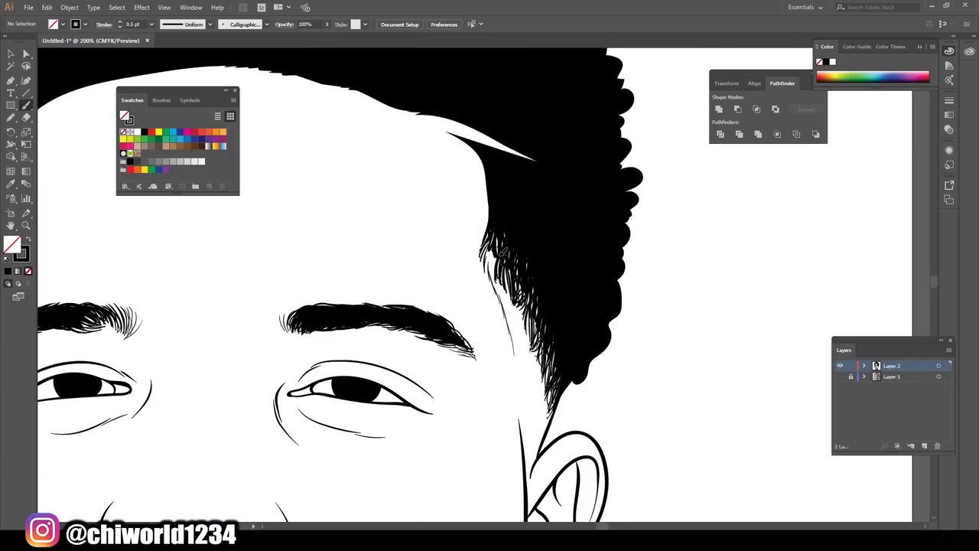
pyautogui.moveTo(505, 290); pyautogui.dragTo(484, 241)
pyautogui.moveTo(549, 417)
pyautogui.mouseDown()
pyautogui.moveTo(542, 360)
pyautogui.moveTo(506, 280)
pyautogui.mouseUp()
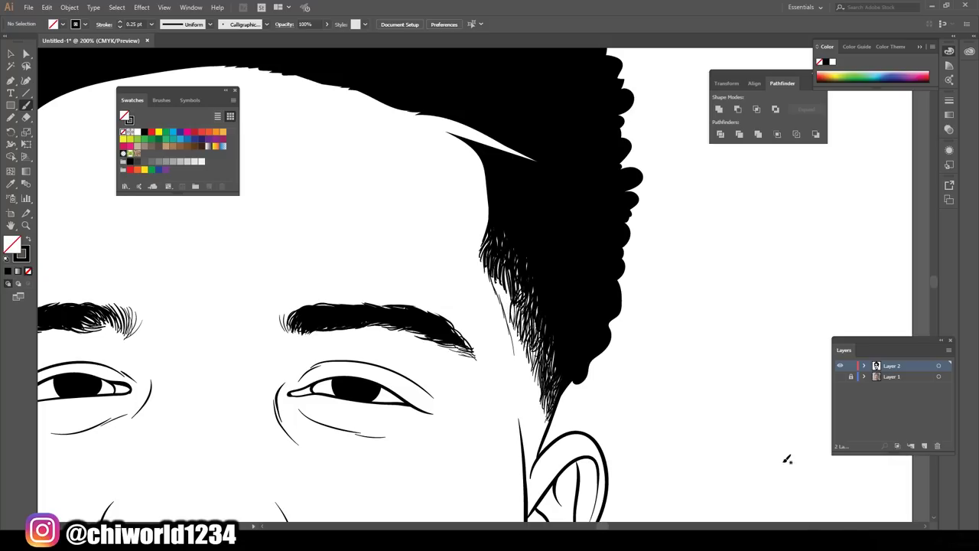
pyautogui.moveTo(525, 324); pyautogui.dragTo(484, 245)
pyautogui.moveTo(536, 407)
pyautogui.mouseDown()
pyautogui.moveTo(505, 352)
pyautogui.moveTo(507, 320)
pyautogui.mouseUp()
pyautogui.moveTo(512, 357); pyautogui.dragTo(492, 294)
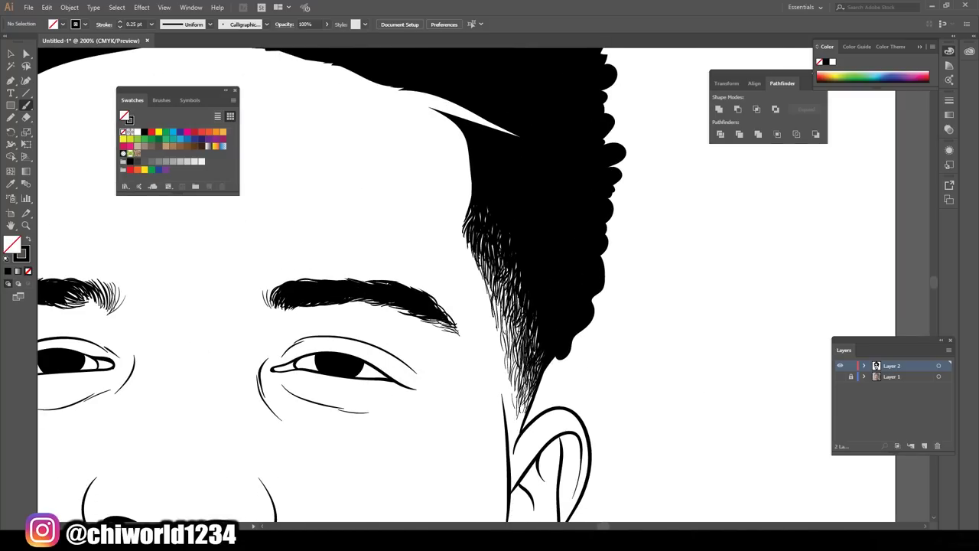
# At 0.5 pt stroke, draw curly strands up both sides of the hair and along the hairline
pyautogui.hotkey('ctrl', '1')
pyautogui.click(151, 23)
pyautogui.click(162, 64)
pyautogui.moveTo(595, 398)
pyautogui.mouseDown()
pyautogui.moveTo(616, 329)
pyautogui.moveTo(619, 303)
pyautogui.moveTo(602, 291)
pyautogui.mouseUp()
pyautogui.moveTo(277, 387); pyautogui.dragTo(231, 264)
pyautogui.hotkey('ctrl', '-')
pyautogui.hotkey('ctrl', '-')
pyautogui.hotkey('ctrl', '+')
pyautogui.hotkey('ctrl', '+')
pyautogui.hotkey('ctrl', '+')
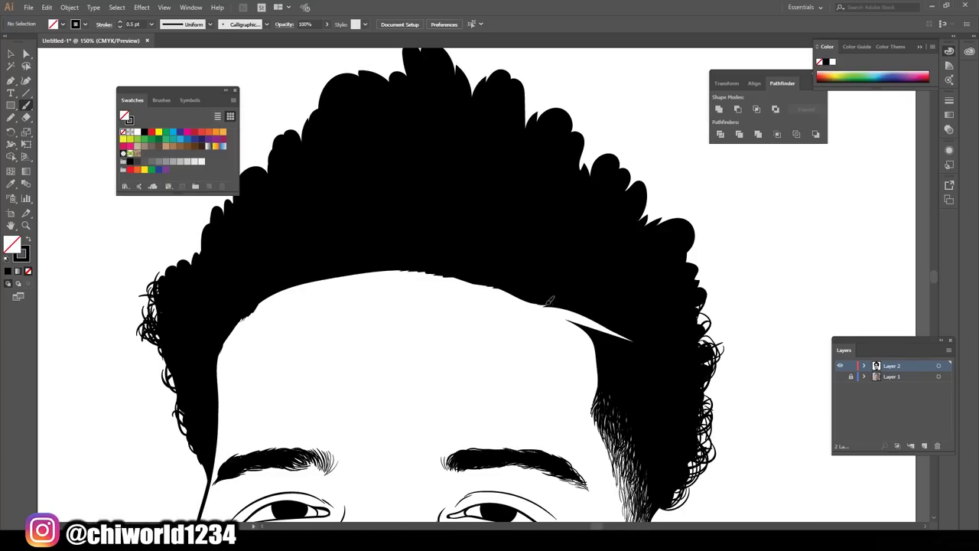
pyautogui.moveTo(543, 301); pyautogui.dragTo(372, 266)
# Extend the right eye's black fill and lower lid, darken the ear edge, and add a stroke under the eye
pyautogui.hotkey('ctrl', '-')
pyautogui.hotkey('ctrl', '-')
pyautogui.hotkey('ctrl', '-')
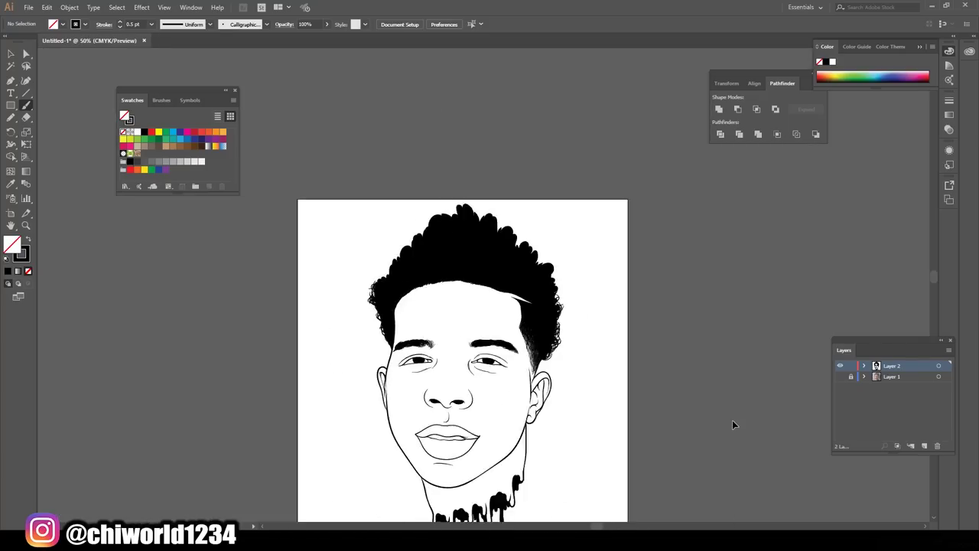
pyautogui.hotkey('ctrl', '+')
pyautogui.scroll(1, 102, 89)
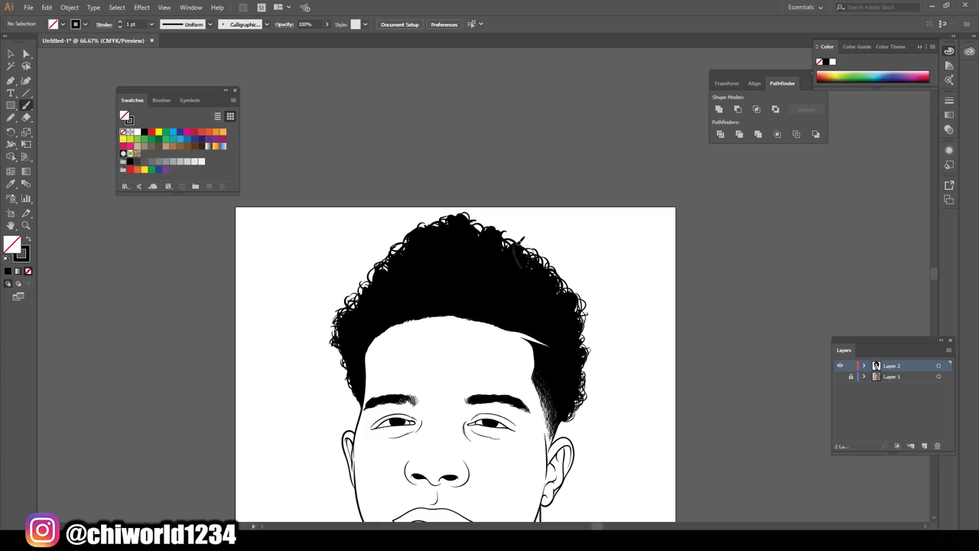
pyautogui.hotkey('ctrl', '-')
pyautogui.hotkey('ctrl', '-')
pyautogui.hotkey('ctrl', '-')
pyautogui.hotkey('ctrl', '1')
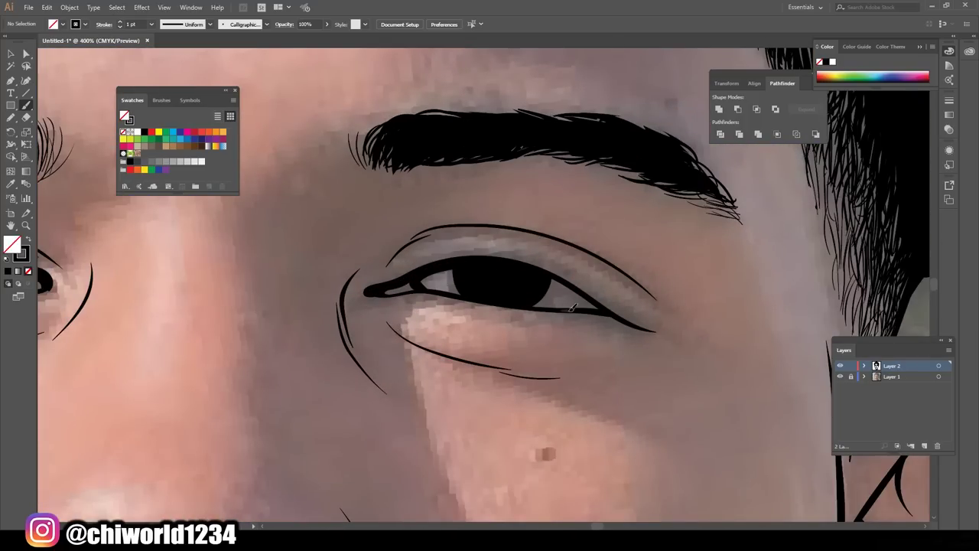
pyautogui.moveTo(426, 286); pyautogui.dragTo(587, 310)
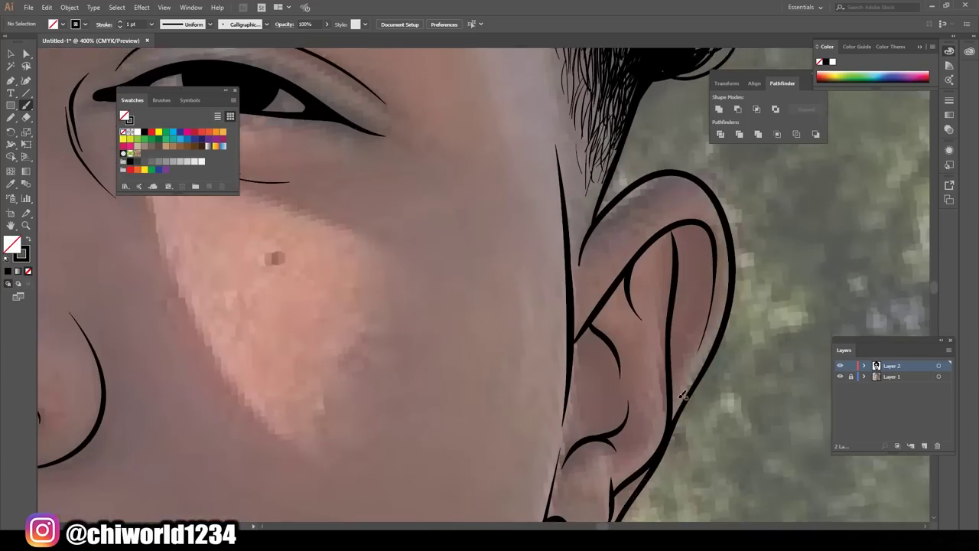
pyautogui.moveTo(587, 315); pyautogui.dragTo(560, 408)
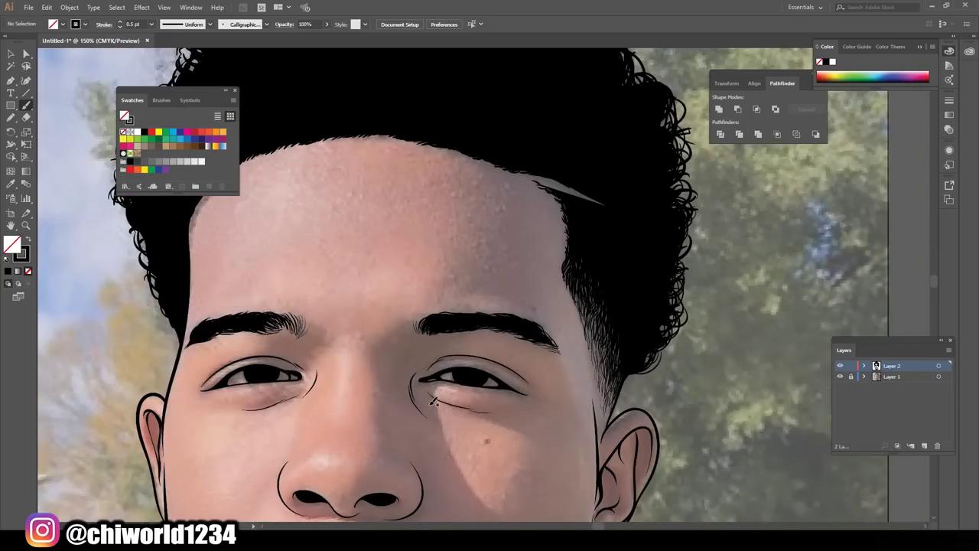
pyautogui.moveTo(433, 400); pyautogui.dragTo(460, 404)
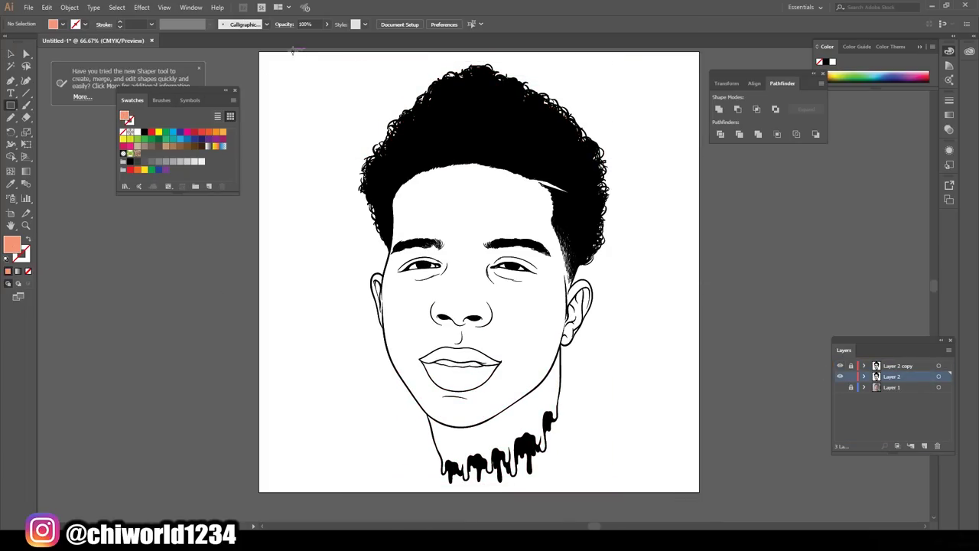
# Send the peach rectangle behind the face art and enter the face group for isolated editing
pyautogui.click(490, 384)
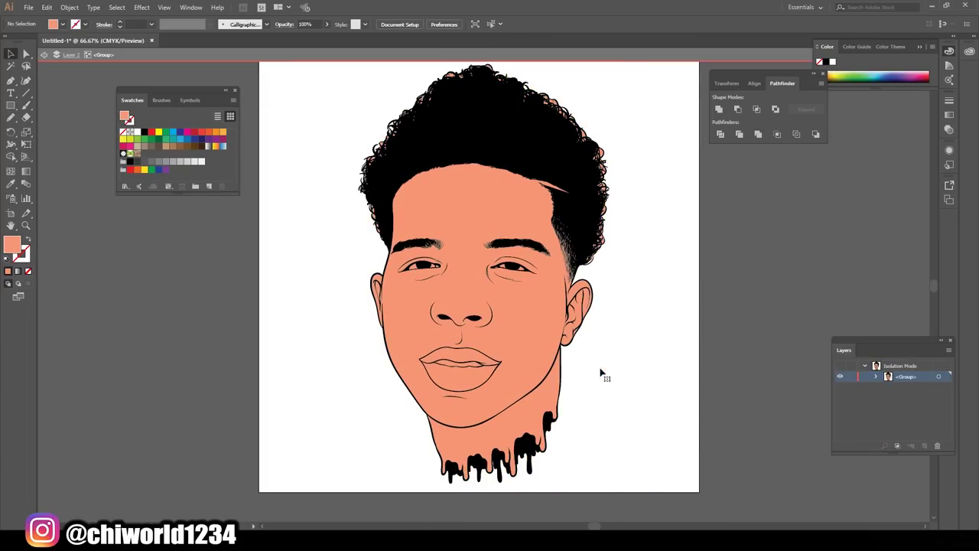
pyautogui.click(877, 382)
pyautogui.press('a')
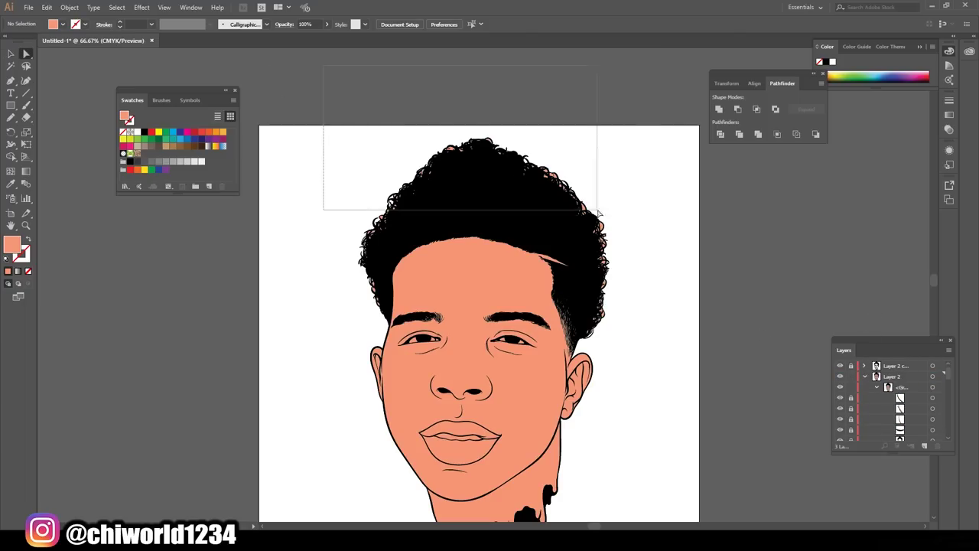
pyautogui.hotkey('ctrl', '=')
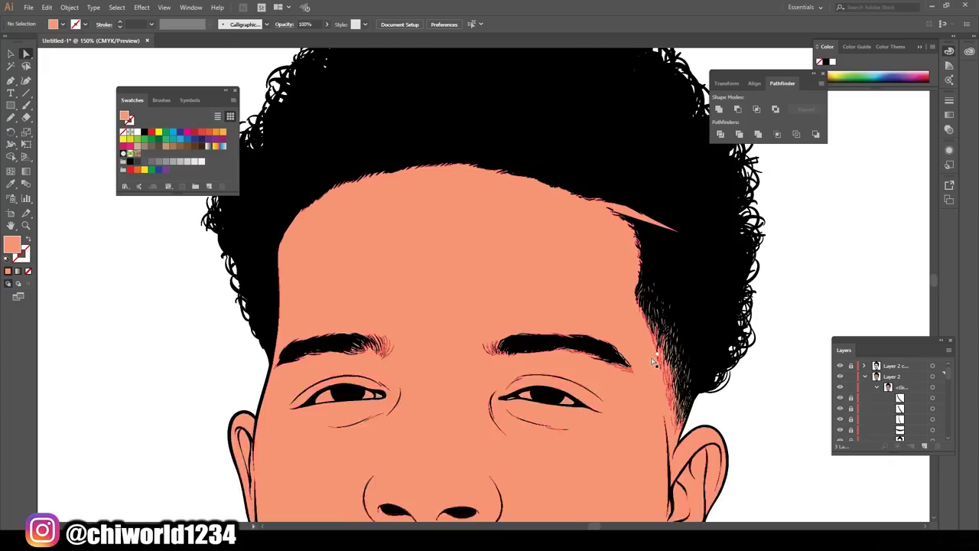
pyautogui.hotkey('ctrl', '=')
pyautogui.press('v')
pyautogui.doubleClick(371, 249)
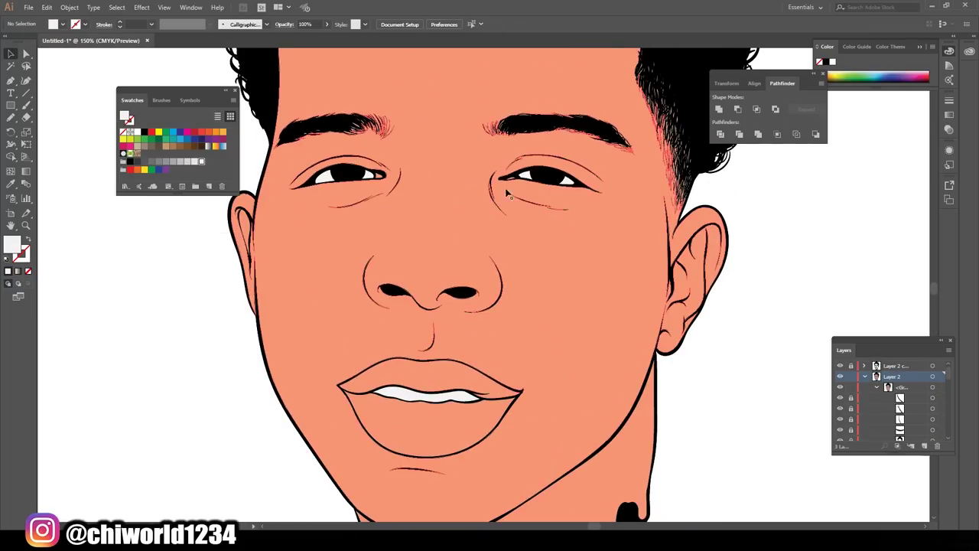
# Adjust the colours of all the group's artwork, slightly darker and with less yellow
pyautogui.hotkey('ctrl', '=')
pyautogui.hotkey('ctrl', 'a')
pyautogui.click(47, 7)
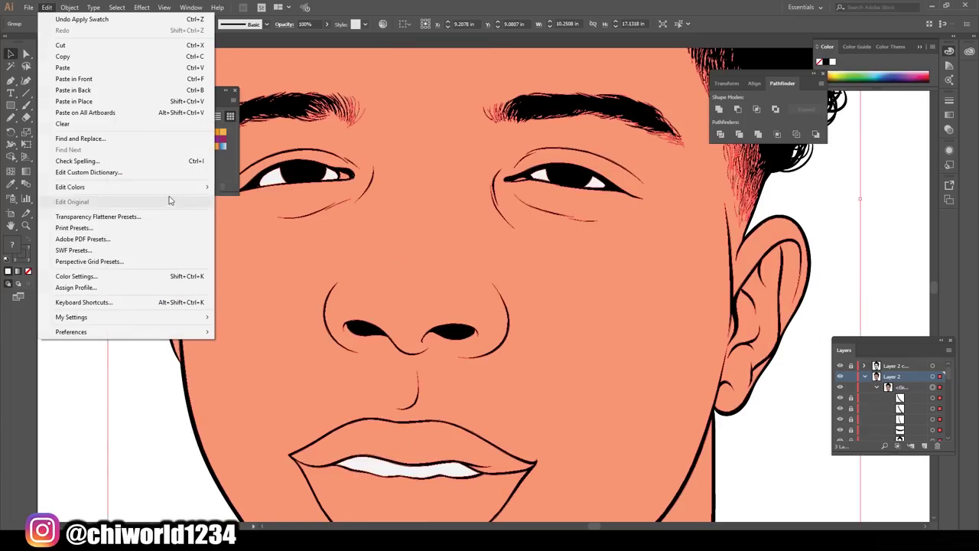
pyautogui.click(263, 212)
pyautogui.moveTo(729, 353); pyautogui.dragTo(733, 353)
pyautogui.moveTo(730, 337); pyautogui.dragTo(722, 341)
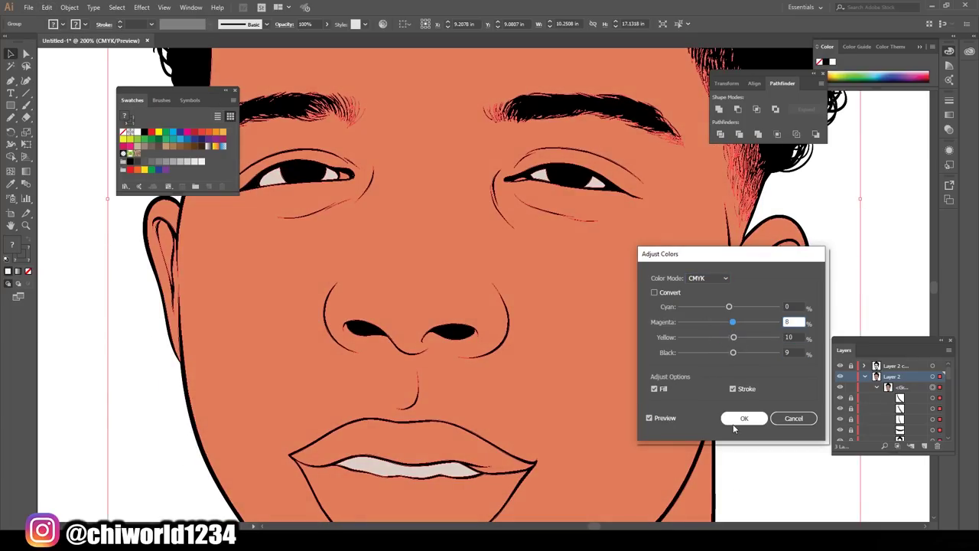
pyautogui.click(740, 419)
pyautogui.hotkey('ctrl', '0')
pyautogui.hotkey('ctrl', '=')
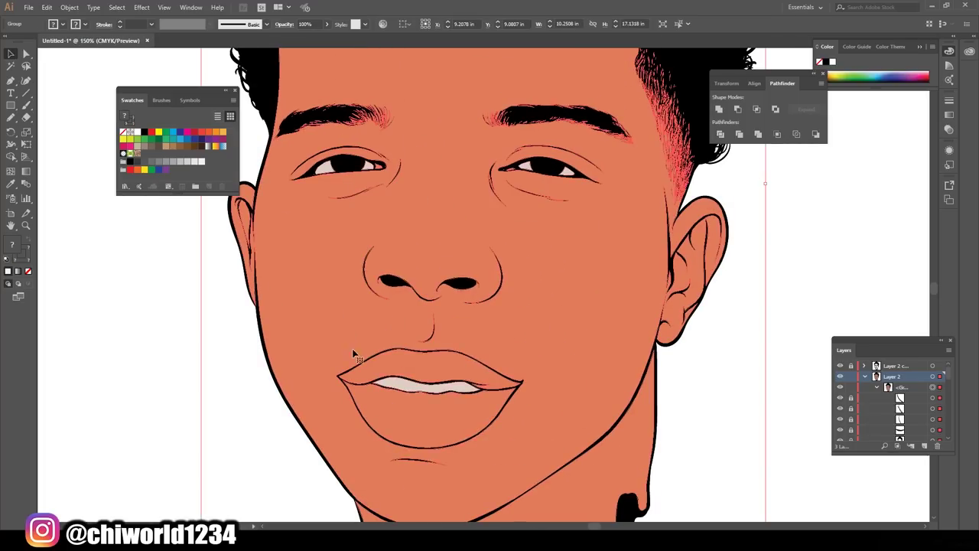
# Inside the lip group, fill the upper lip mauve and the lower lip pink
pyautogui.doubleClick(354, 354)
pyautogui.doubleClick(9, 244)
pyautogui.click(418, 259)
pyautogui.click(590, 203)
pyautogui.hotkey('ctrl', '=')
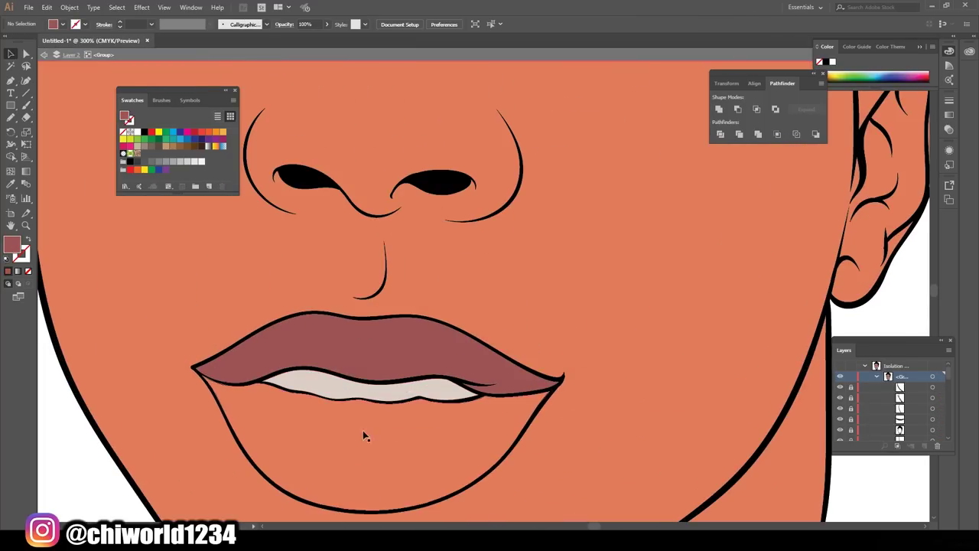
pyautogui.click(364, 435)
pyautogui.doubleClick(10, 243)
pyautogui.click(417, 209)
pyautogui.click(596, 205)
# Recheck the upper lip's mauve fill, then exit the lip group editing
pyautogui.click(389, 346)
pyautogui.doubleClick(10, 243)
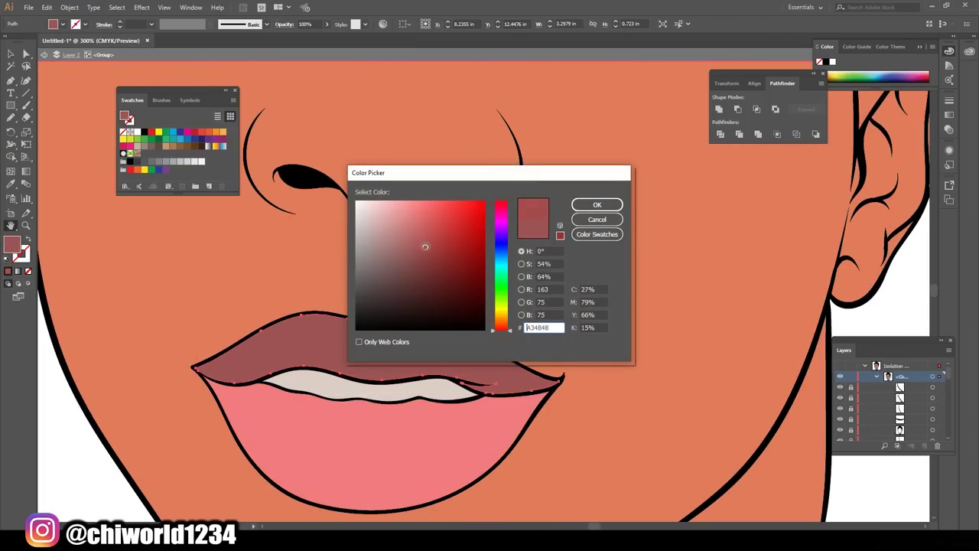
pyautogui.click(597, 204)
pyautogui.hotkey('ctrl', '-')
pyautogui.hotkey('ctrl', '-')
pyautogui.hotkey('ctrl', '=')
pyautogui.click(10, 52)
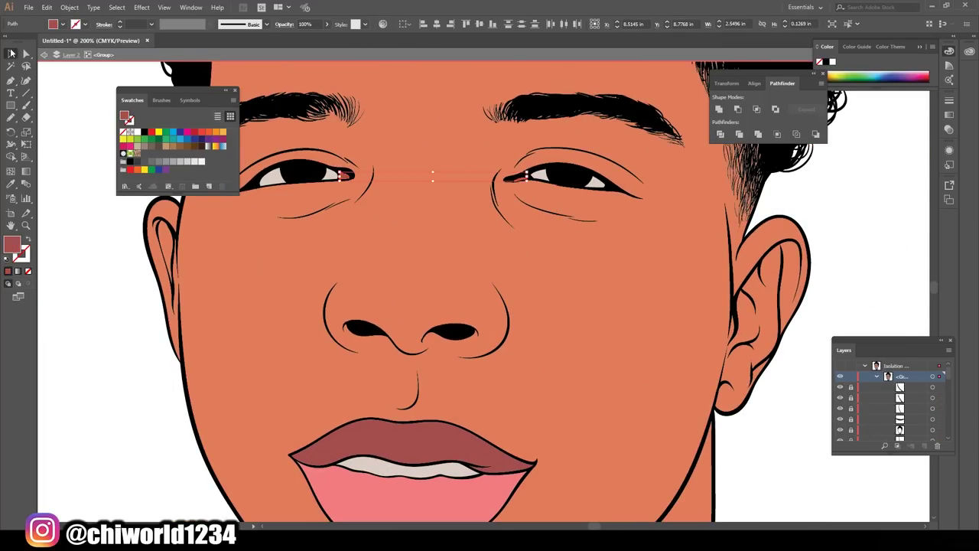
pyautogui.hotkey('ctrl', '0')
pyautogui.doubleClick(610, 299)
pyautogui.hotkey('ctrl', '=')
# Sample the orange skin colour and darken it to a reddish shadow tone for the Pencil
pyautogui.press('i')
pyautogui.click(425, 336)
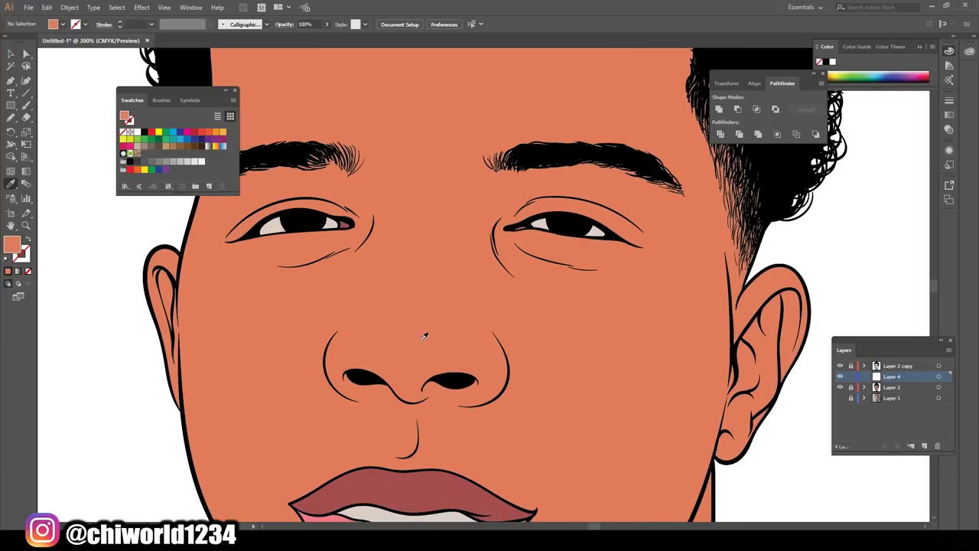
pyautogui.doubleClick(10, 243)
pyautogui.click(590, 203)
pyautogui.press('n')
pyautogui.scroll(1, 408, 422)
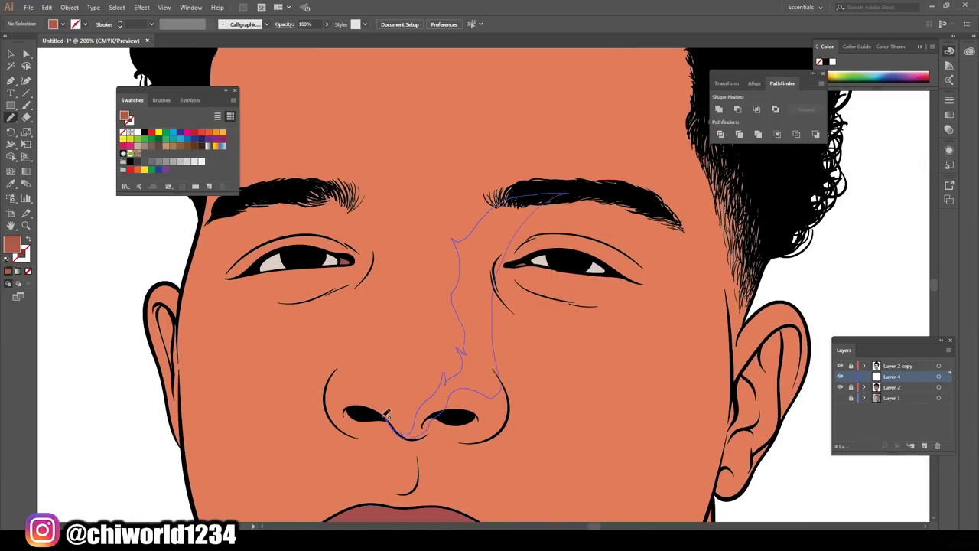
# Draw shadow shapes down the nose bridge and around the nostrils
pyautogui.moveTo(387, 413); pyautogui.dragTo(388, 419)
pyautogui.hotkey('ctrl', '-')
pyautogui.hotkey('ctrl', '=')
pyautogui.hotkey('ctrl', '=')
pyautogui.moveTo(465, 314); pyautogui.dragTo(477, 337)
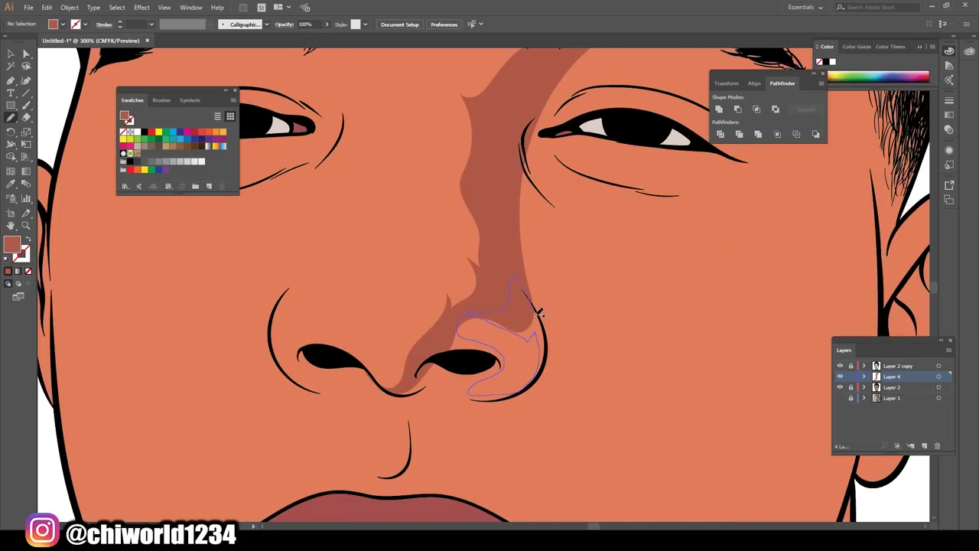
pyautogui.moveTo(423, 386); pyautogui.dragTo(397, 389)
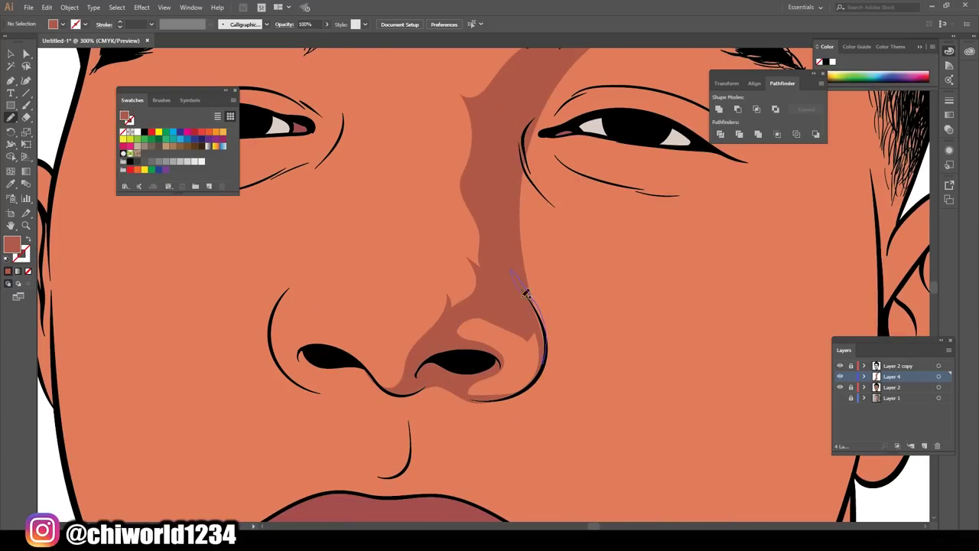
pyautogui.moveTo(526, 294); pyautogui.dragTo(524, 289)
# Add shadow strokes at the eye and down from the right eye corner
pyautogui.hotkey('ctrl', '-')
pyautogui.hotkey('ctrl', '-')
pyautogui.hotkey('ctrl', '=')
pyautogui.moveTo(470, 367)
pyautogui.mouseDown()
pyautogui.moveTo(518, 355)
pyautogui.moveTo(497, 307)
pyautogui.moveTo(632, 114)
pyautogui.mouseUp()
pyautogui.scroll(2, 591, 337)
pyautogui.hotkey('ctrl', '0')
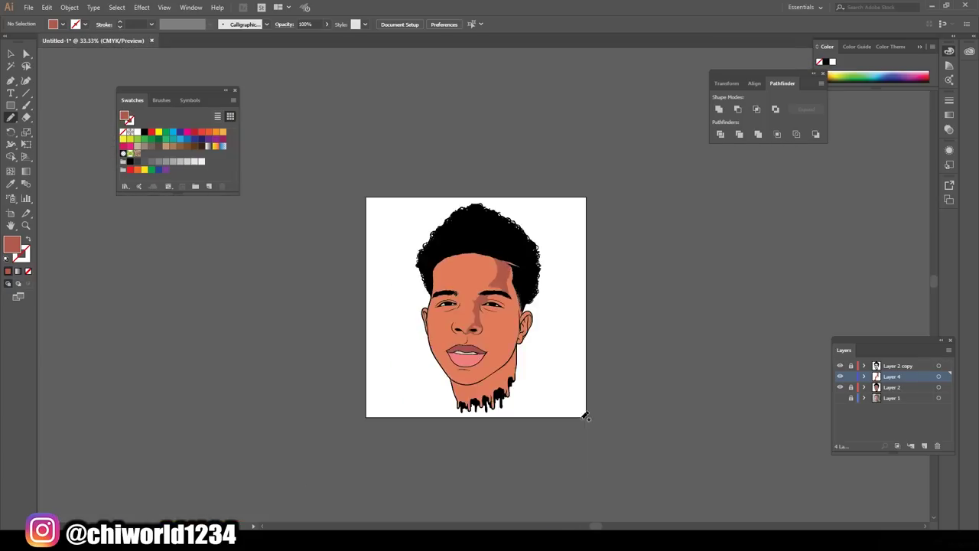
pyautogui.hotkey('ctrl', '=')
pyautogui.hotkey('ctrl', '=')
pyautogui.hotkey('ctrl', '=')
pyautogui.moveTo(429, 375); pyautogui.dragTo(430, 376)
pyautogui.hotkey('ctrl', '-')
pyautogui.hotkey('ctrl', '-')
pyautogui.hotkey('ctrl', '-')
pyautogui.hotkey('ctrl', '=')
pyautogui.hotkey('ctrl', '=')
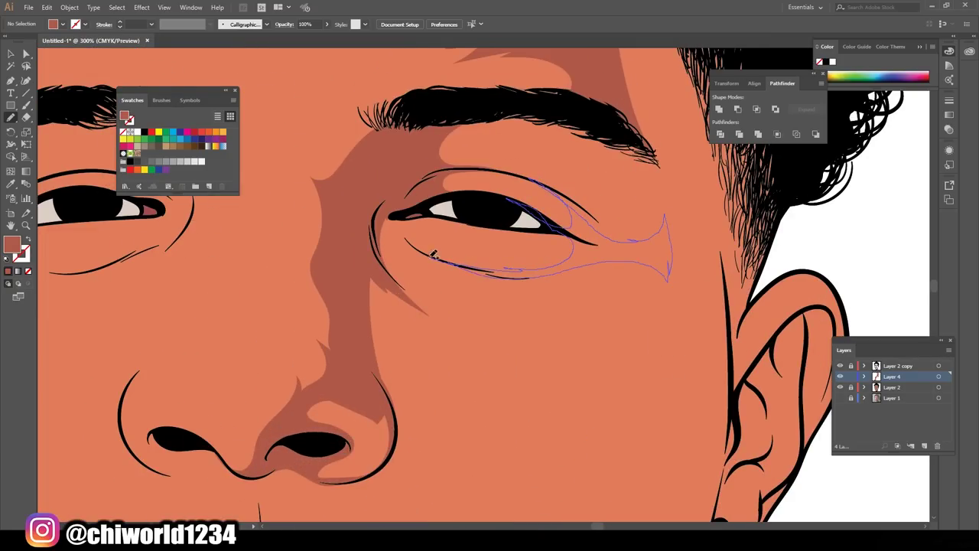
# Draw shadows under the right eye and across the right cheek
pyautogui.moveTo(433, 255); pyautogui.dragTo(433, 257)
pyautogui.hotkey('ctrl', '-')
pyautogui.hotkey('ctrl', '-')
pyautogui.hotkey('ctrl', '=')
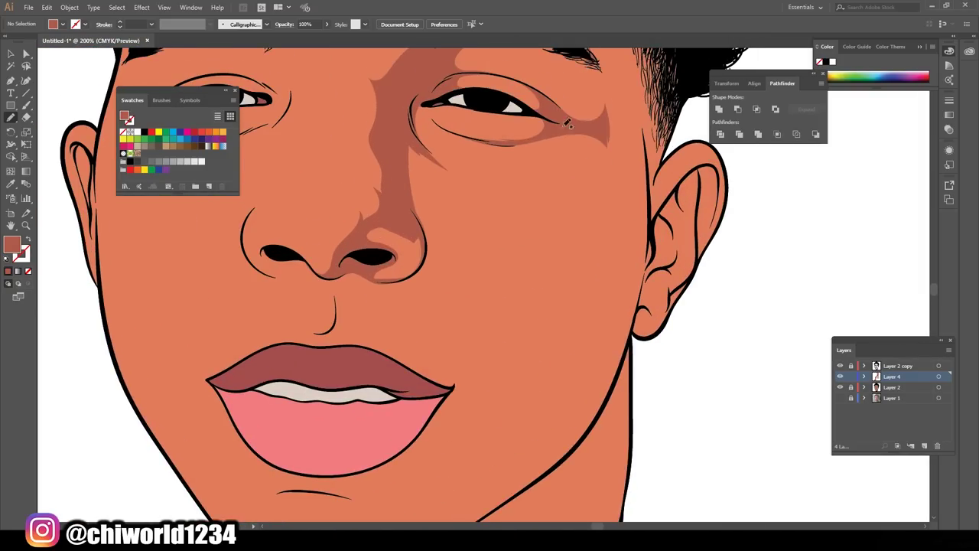
pyautogui.moveTo(527, 410); pyautogui.dragTo(527, 408)
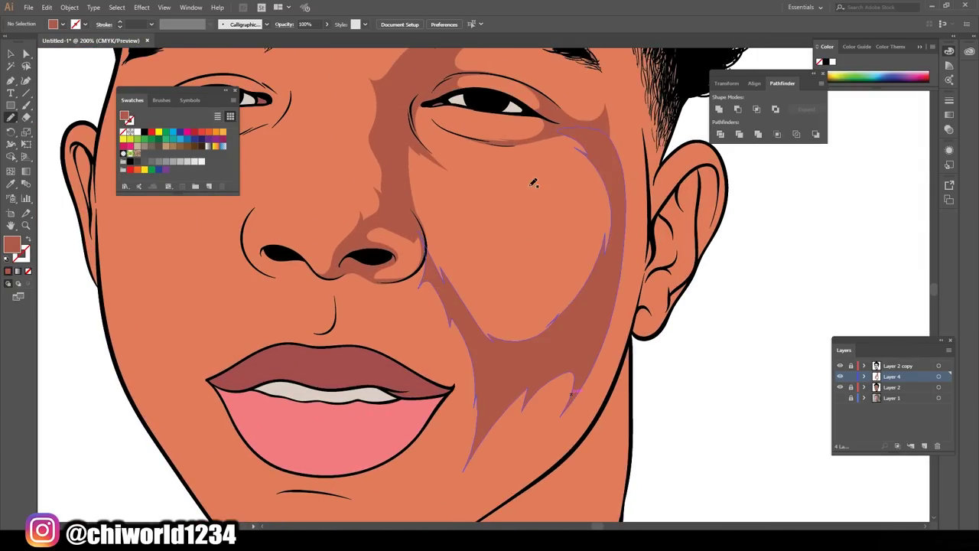
pyautogui.hotkey('ctrl', '-')
pyautogui.hotkey('ctrl', '-')
pyautogui.hotkey('ctrl', '-')
pyautogui.hotkey('ctrl', '=')
pyautogui.hotkey('ctrl', '=')
pyautogui.hotkey('ctrl', '=')
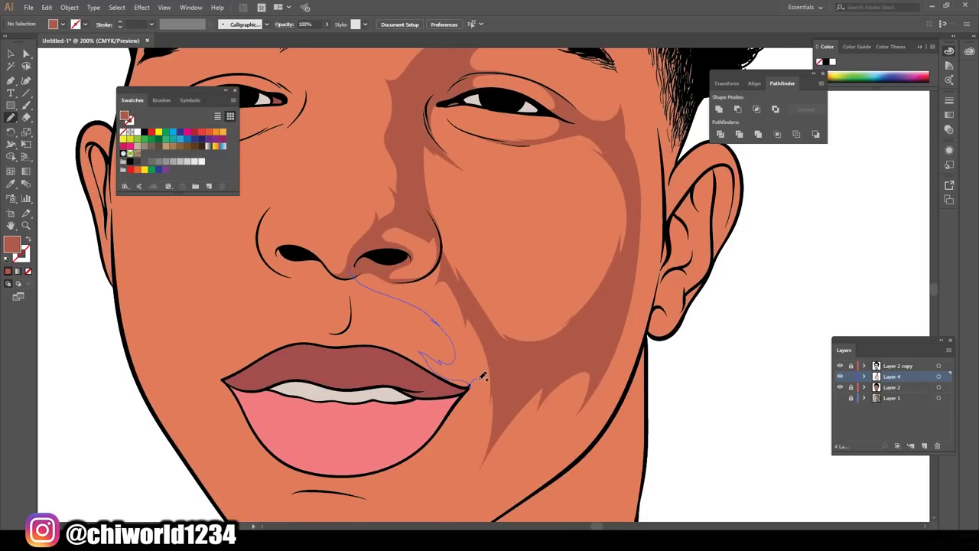
# Shade from the nose toward the lip, at the lip corner and below the lower lip
pyautogui.moveTo(376, 262); pyautogui.dragTo(376, 263)
pyautogui.hotkey('ctrl', '-')
pyautogui.hotkey('ctrl', '-')
pyautogui.hotkey('ctrl', '-')
pyautogui.hotkey('ctrl', '=')
pyautogui.hotkey('ctrl', '=')
pyautogui.hotkey('ctrl', '=')
pyautogui.moveTo(570, 181); pyautogui.dragTo(538, 244)
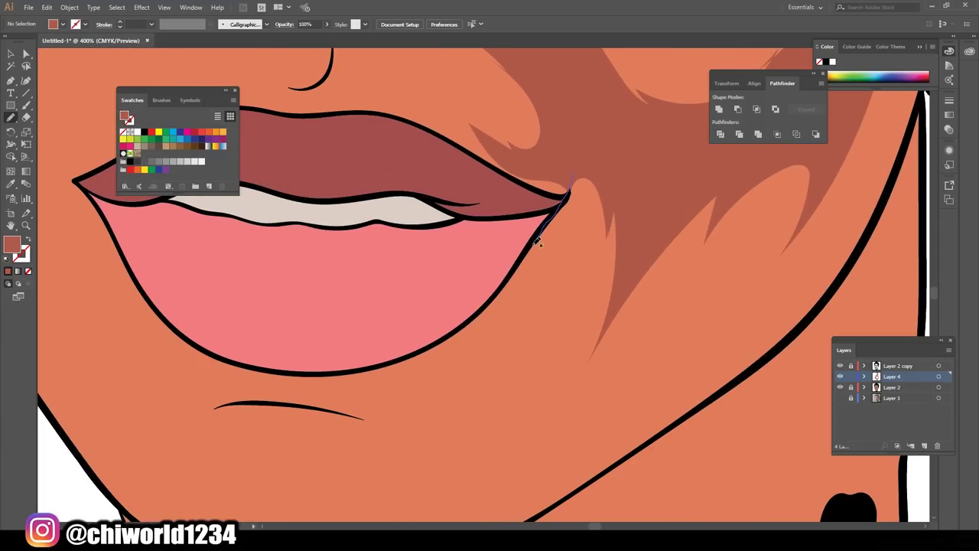
pyautogui.moveTo(348, 413); pyautogui.dragTo(360, 417)
pyautogui.hotkey('ctrl', '-')
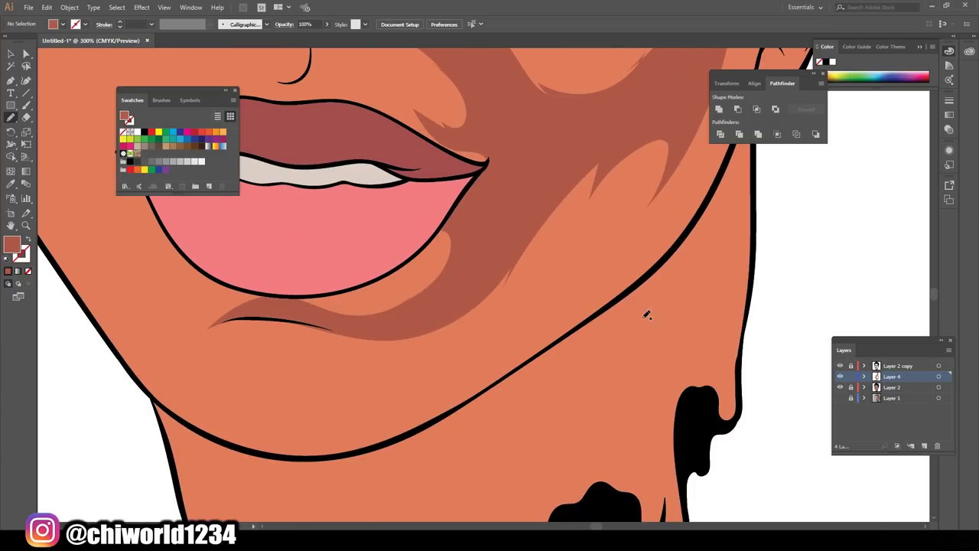
# Add shadows along the chin and jaw, a crescent under the lip, and down the neck
pyautogui.moveTo(626, 270); pyautogui.dragTo(626, 276)
pyautogui.hotkey('ctrl', '=')
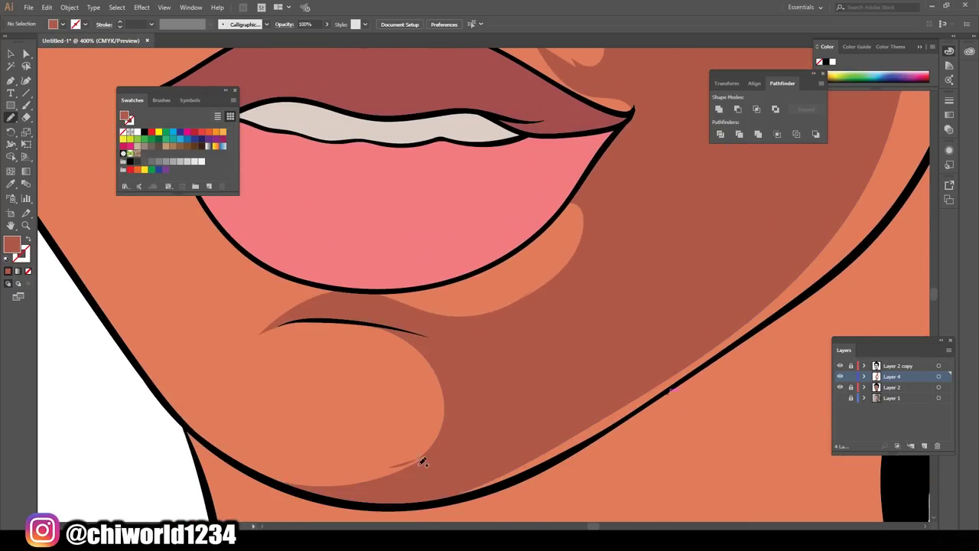
pyautogui.moveTo(434, 479); pyautogui.dragTo(435, 478)
pyautogui.hotkey('ctrl', '-')
pyautogui.hotkey('ctrl', '-')
pyautogui.hotkey('ctrl', '-')
pyautogui.hotkey('ctrl', '=')
pyautogui.hotkey('ctrl', '=')
pyautogui.hotkey('ctrl', '=')
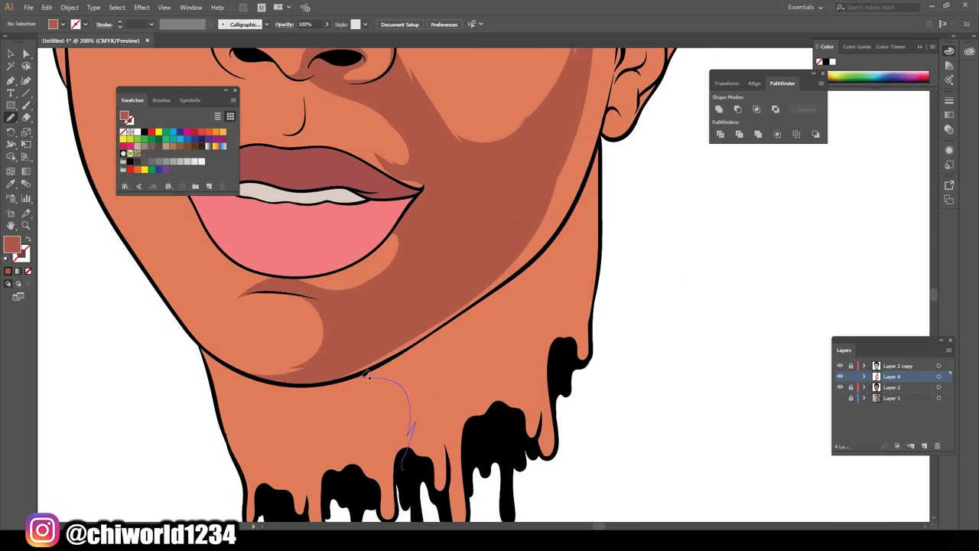
pyautogui.moveTo(519, 440); pyautogui.dragTo(520, 442)
pyautogui.hotkey('ctrl', '-')
pyautogui.hotkey('ctrl', '=')
pyautogui.hotkey('ctrl', '=')
pyautogui.hotkey('ctrl', '=')
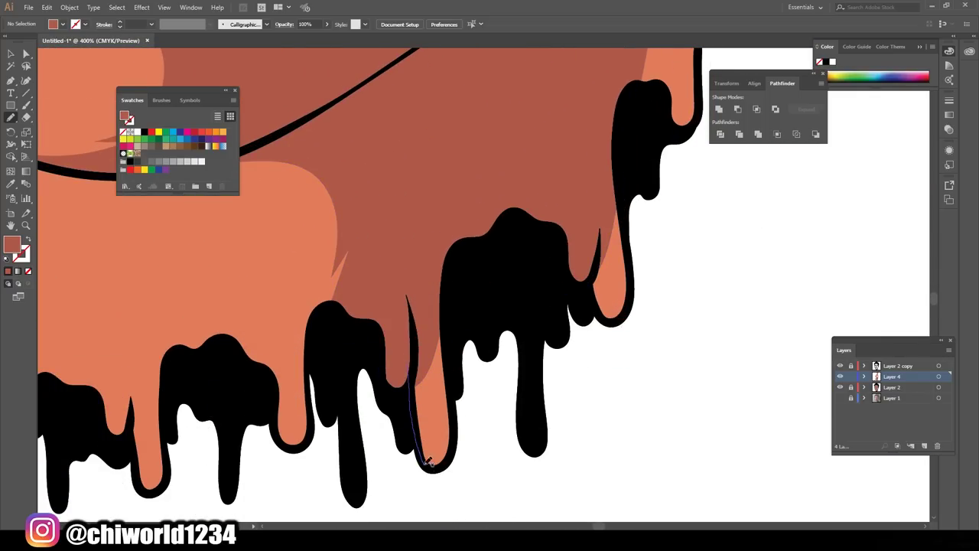
pyautogui.scroll(1, 631, 479)
# Draw shadows under and beside the nose and along the jaw
pyautogui.hotkey('ctrl', '-')
pyautogui.hotkey('ctrl', '-')
pyautogui.hotkey('ctrl', '-')
pyautogui.hotkey('ctrl', '=')
pyautogui.hotkey('ctrl', '=')
pyautogui.hotkey('ctrl', '=')
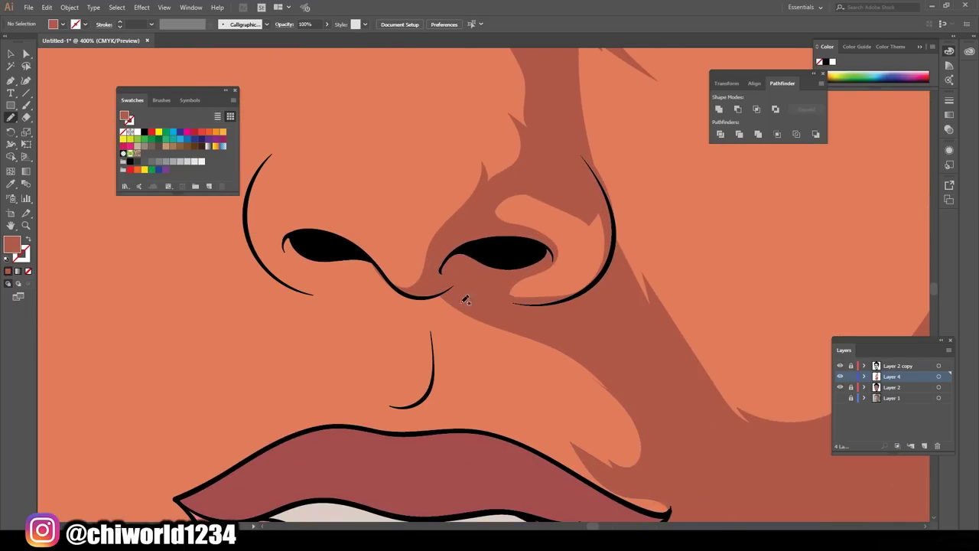
pyautogui.moveTo(344, 287); pyautogui.dragTo(344, 289)
pyautogui.scroll(1, 306, 298)
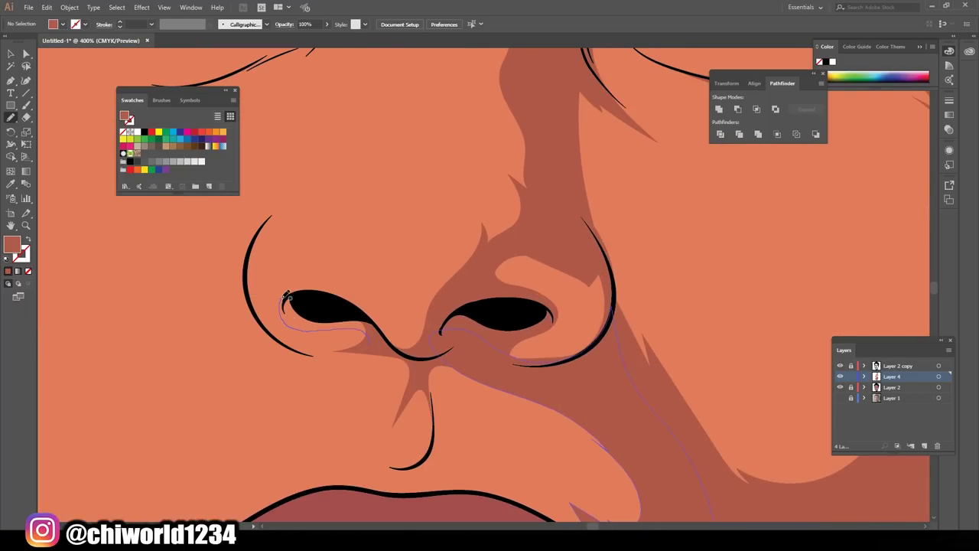
pyautogui.moveTo(270, 326); pyautogui.dragTo(270, 327)
pyautogui.hotkey('ctrl', '-')
pyautogui.hotkey('ctrl', '-')
pyautogui.hotkey('ctrl', '-')
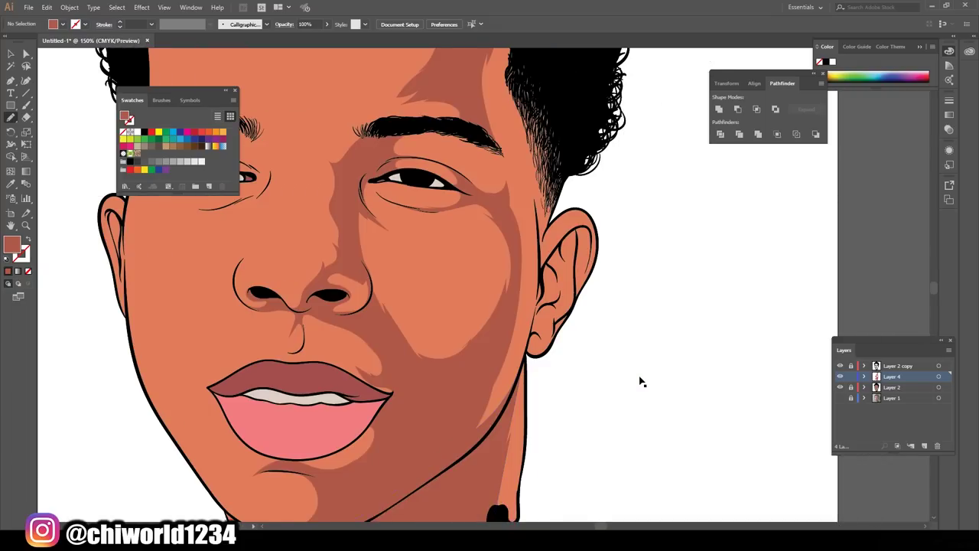
pyautogui.hotkey('ctrl', '=')
pyautogui.moveTo(435, 513); pyautogui.dragTo(505, 386)
pyautogui.moveTo(502, 325); pyautogui.dragTo(499, 329)
pyautogui.hotkey('ctrl', '-')
pyautogui.hotkey('ctrl', '-')
pyautogui.hotkey('ctrl', '-')
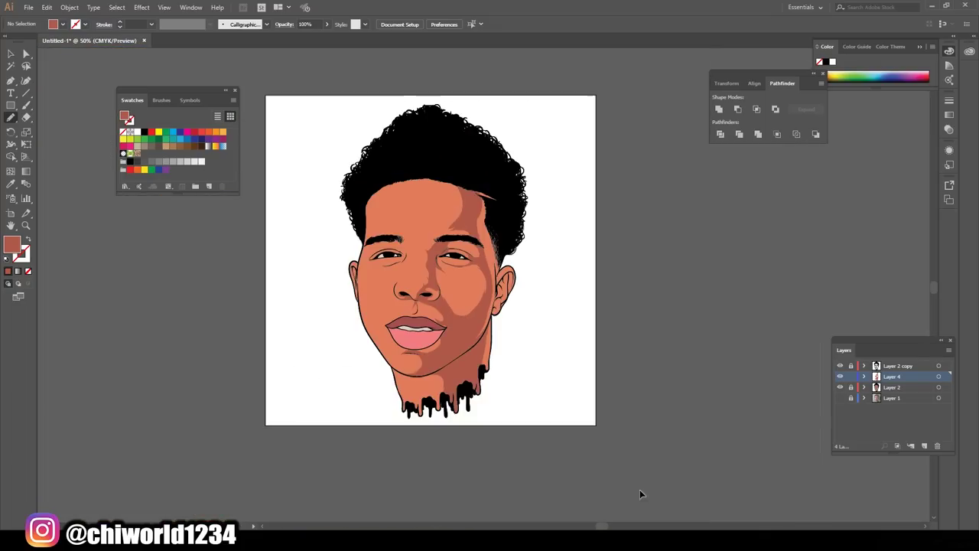
# Draw shadows under the left eye, along its lower eyelid, and under the other eye
pyautogui.hotkey('ctrl', '=')
pyautogui.hotkey('ctrl', '=')
pyautogui.hotkey('ctrl', '=')
pyautogui.hotkey('ctrl', '=')
pyautogui.hotkey('ctrl', '=')
pyautogui.hotkey('ctrl', '=')
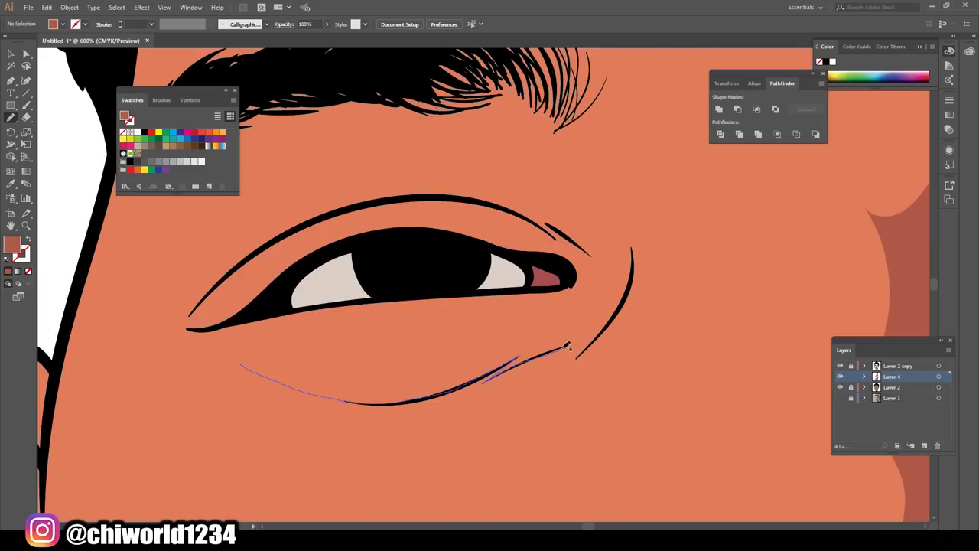
pyautogui.moveTo(356, 385); pyautogui.dragTo(398, 386)
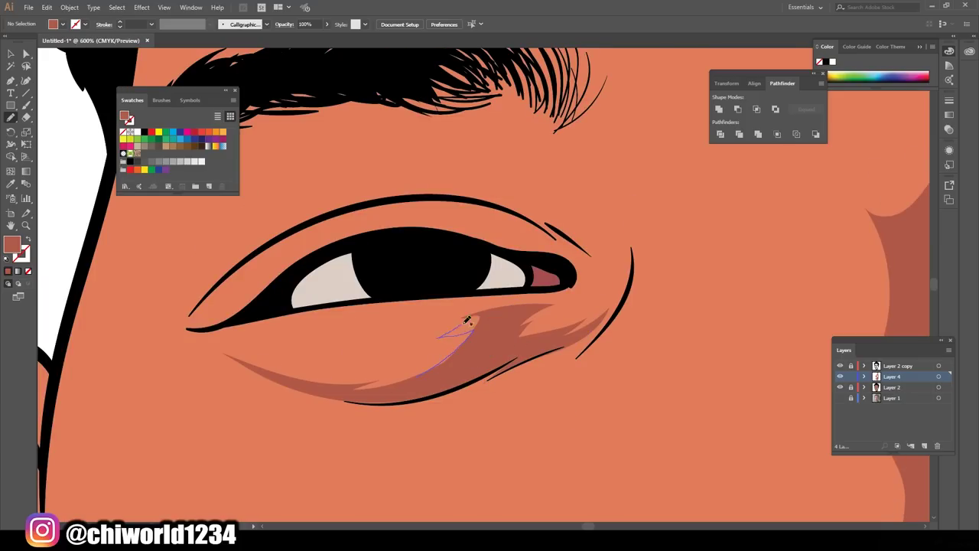
pyautogui.moveTo(463, 375); pyautogui.dragTo(366, 389)
pyautogui.hotkey('ctrl', '-')
pyautogui.hotkey('ctrl', '-')
pyautogui.hotkey('ctrl', '-')
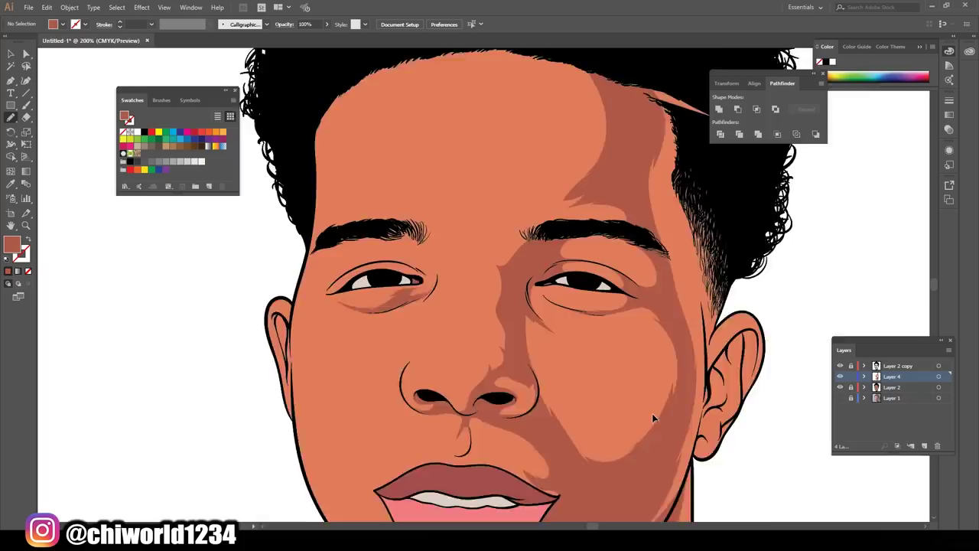
pyautogui.hotkey('ctrl', '=')
pyautogui.hotkey('ctrl', '=')
pyautogui.hotkey('ctrl', '=')
pyautogui.moveTo(626, 364); pyautogui.dragTo(468, 317)
pyautogui.hotkey('ctrl', '-')
pyautogui.hotkey('ctrl', '-')
pyautogui.hotkey('ctrl', '=')
pyautogui.hotkey('ctrl', '=')
pyautogui.hotkey('ctrl', '=')
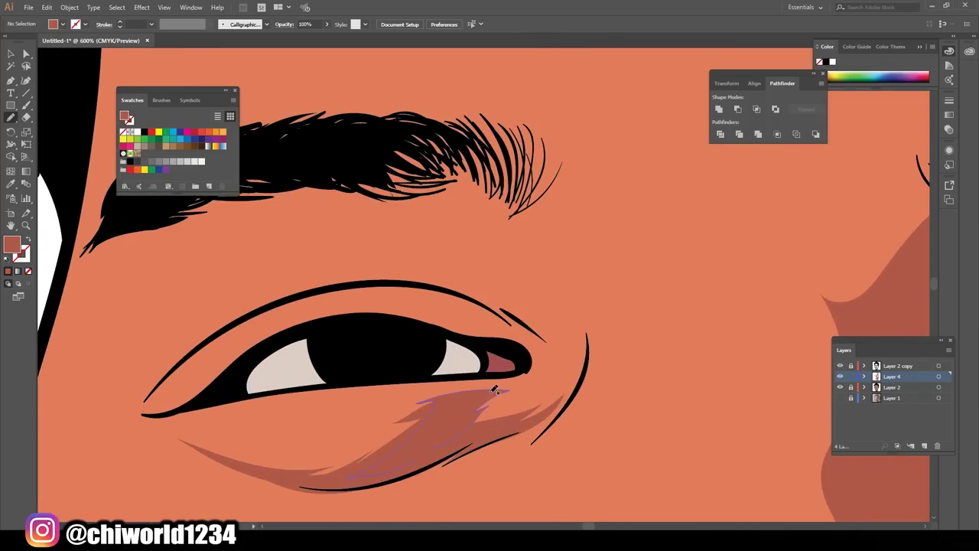
pyautogui.hotkey('ctrl', '-')
pyautogui.hotkey('ctrl', '-')
pyautogui.hotkey('ctrl', '-')
pyautogui.hotkey('ctrl', '-')
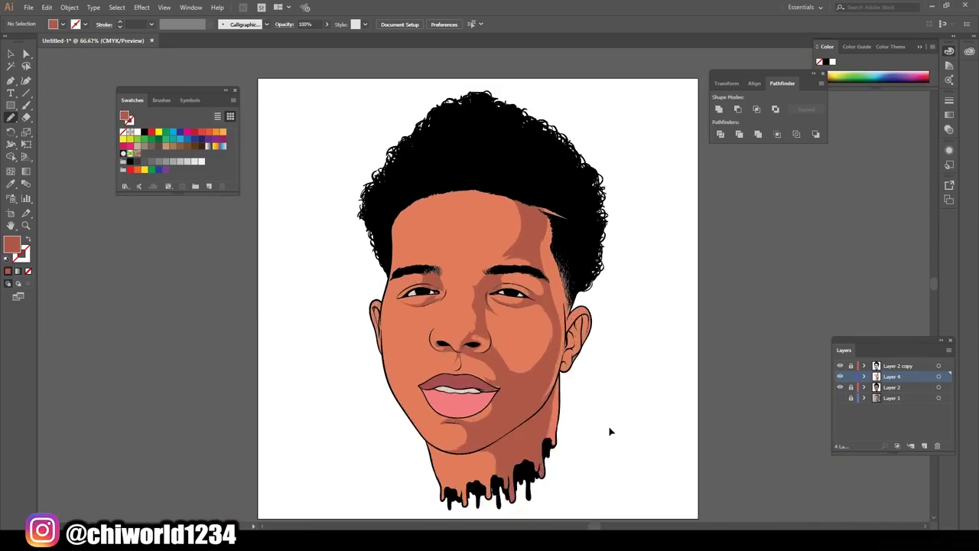
# Shade the ear's inner and upper folds with darker shadow shapes
pyautogui.hotkey('ctrl', '=')
pyautogui.hotkey('ctrl', '=')
pyautogui.hotkey('ctrl', '=')
pyautogui.hotkey('ctrl', '=')
pyautogui.hotkey('ctrl', '=')
pyautogui.scroll(2, 616, 416)
pyautogui.moveTo(504, 409); pyautogui.dragTo(570, 350)
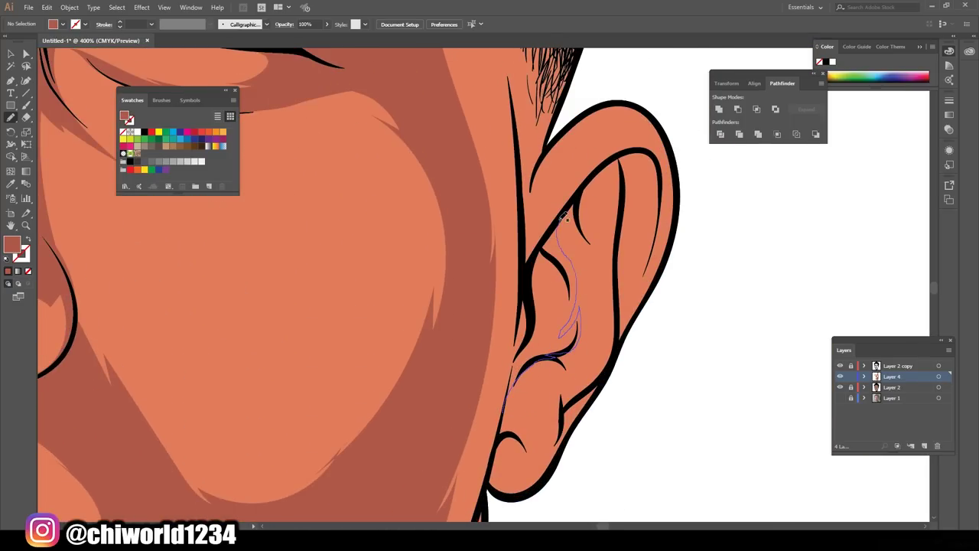
pyautogui.moveTo(564, 218); pyautogui.dragTo(518, 383)
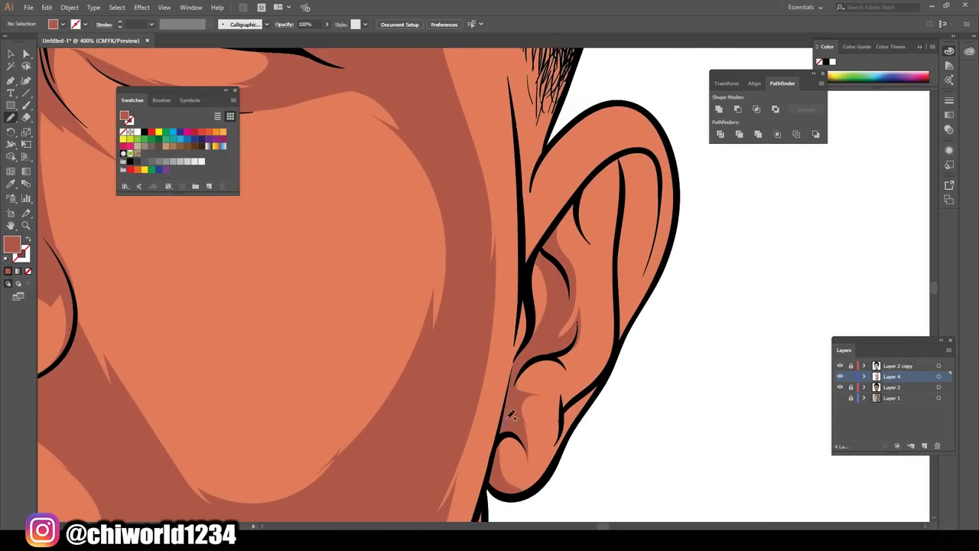
pyautogui.hotkey('ctrl', '-')
pyautogui.hotkey('ctrl', '=')
pyautogui.hotkey('ctrl', '=')
pyautogui.scroll(1, 522, 355)
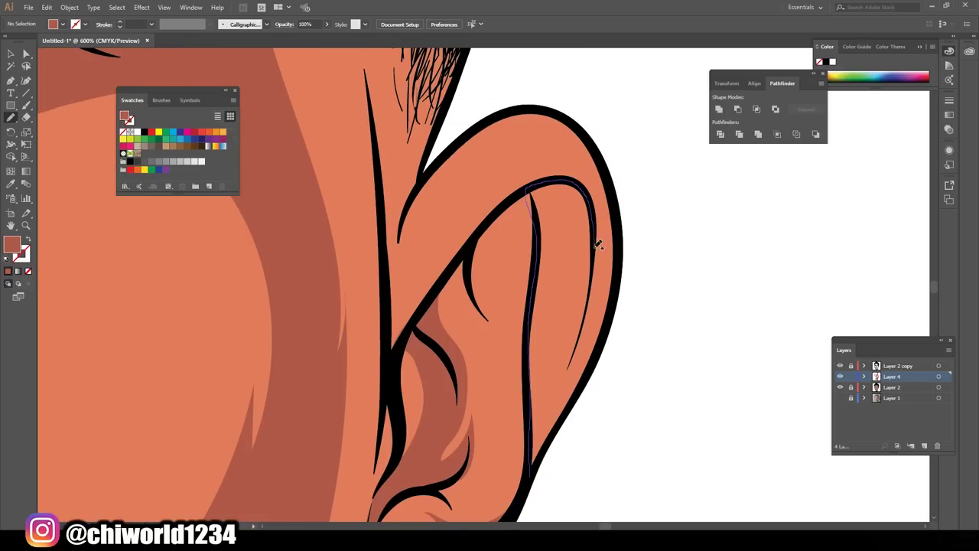
pyautogui.moveTo(552, 262); pyautogui.dragTo(533, 291)
pyautogui.moveTo(547, 255); pyautogui.dragTo(545, 257)
pyautogui.hotkey('ctrl', '0')
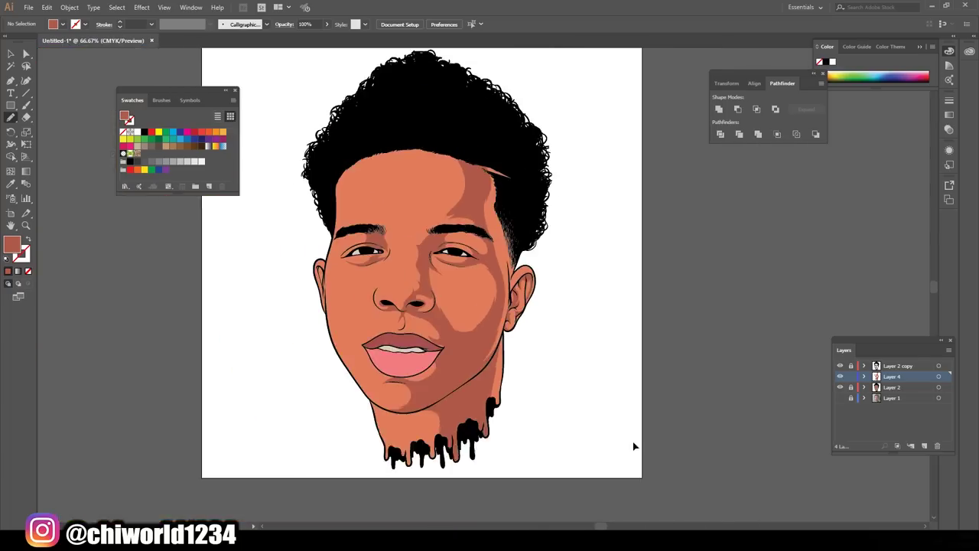
# Close off the remaining shading shape on the ear
pyautogui.scroll(3, 503, 295)
pyautogui.scroll(3, 521, 344)
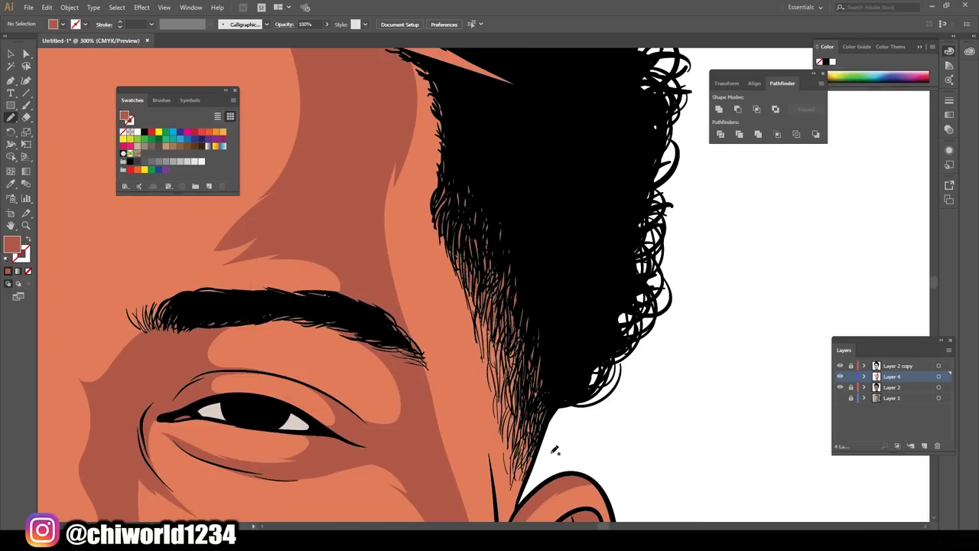
pyautogui.hotkey('ctrl', '0')
pyautogui.scroll(3, 327, 371)
pyautogui.moveTo(305, 326); pyautogui.dragTo(305, 326)
pyautogui.hotkey('ctrl', '0')
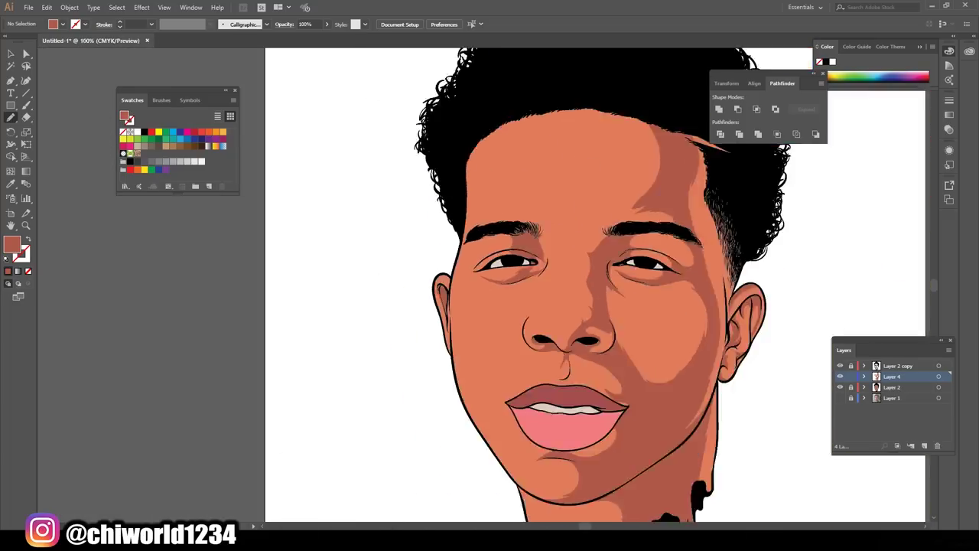
# Draw a light-orange highlight shape on the cheek and fit the artboard in view
pyautogui.scroll(3, 754, 344)
pyautogui.scroll(2, 378, 177)
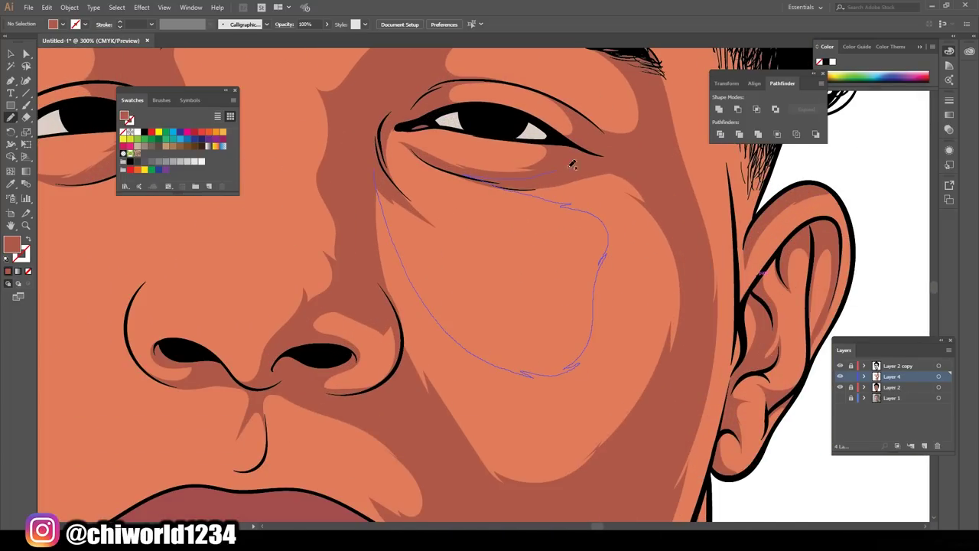
pyautogui.moveTo(572, 164); pyautogui.dragTo(570, 166)
pyautogui.hotkey('ctrl', '0')
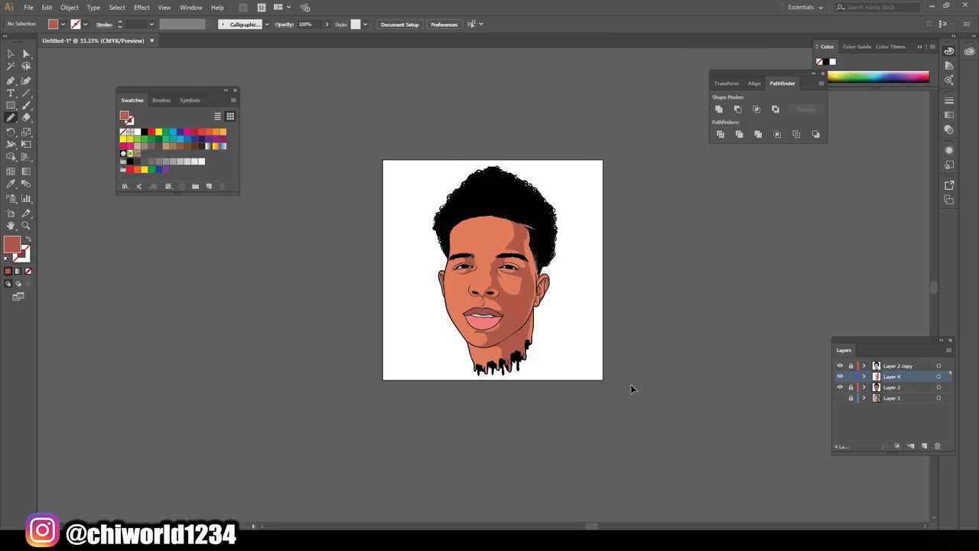
pyautogui.scroll(3, 632, 386)
pyautogui.scroll(2, 630, 367)
pyautogui.scroll(1, 630, 355)
# On Layer 2 copy, trace a path along the teeth edge
pyautogui.click(894, 365)
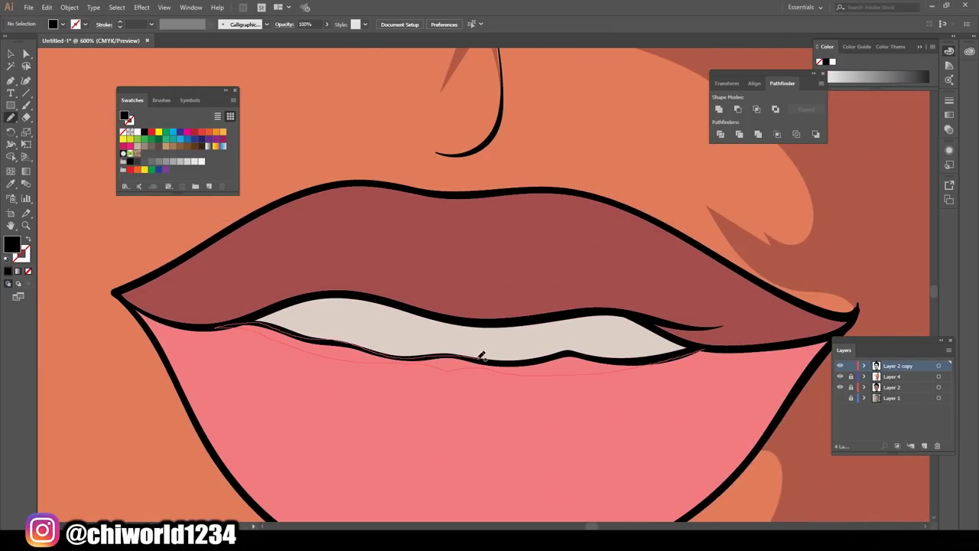
pyautogui.moveTo(481, 356); pyautogui.dragTo(677, 354)
pyautogui.hotkey('ctrl', '0')
pyautogui.scroll(3, 509, 322)
pyautogui.scroll(1, 510, 321)
# Set a dark purple-grey fill and pencil dark gaps along the teeth edges
pyautogui.press('i')
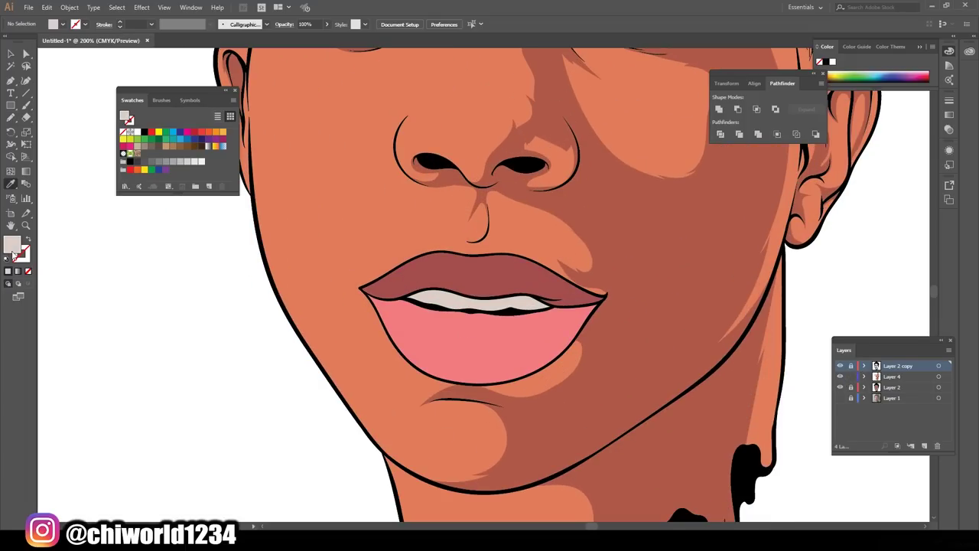
pyautogui.doubleClick(13, 255)
pyautogui.press('Return')
pyautogui.hotkey('ctrl', '=')
pyautogui.hotkey('ctrl', '=')
pyautogui.hotkey('ctrl', '=')
pyautogui.click(12, 119)
pyautogui.moveTo(688, 350); pyautogui.dragTo(638, 357)
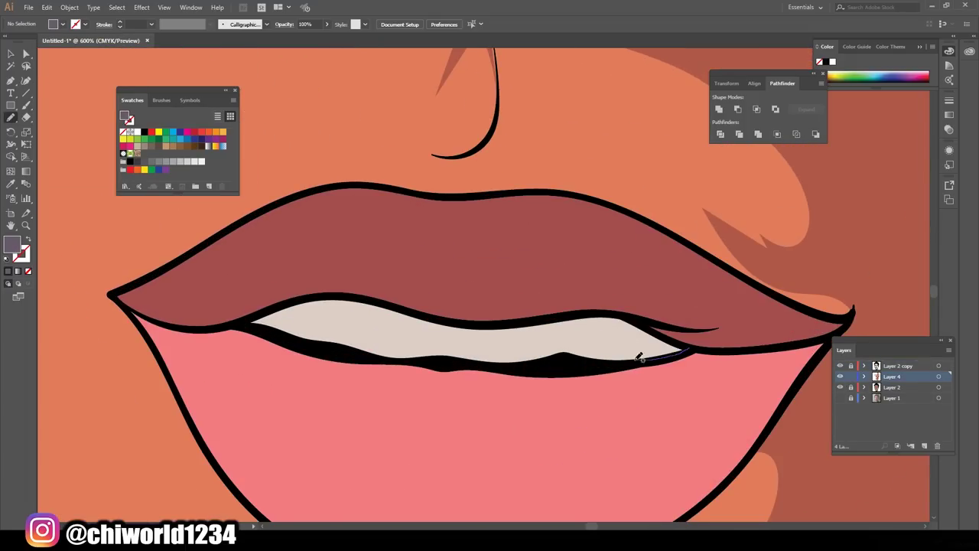
pyautogui.scroll(-5, 690, 344)
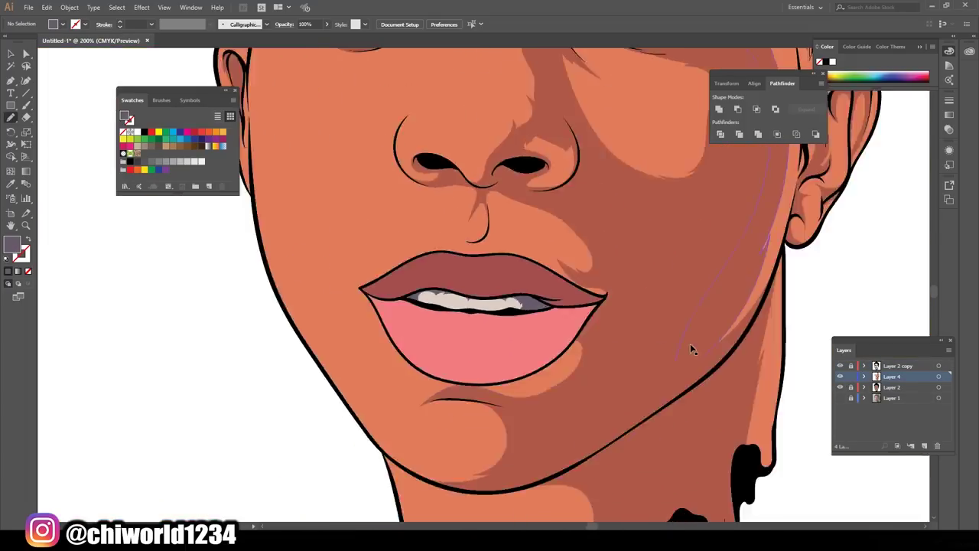
pyautogui.scroll(4, 628, 335)
pyautogui.scroll(3, 627, 336)
pyautogui.scroll(-2, 283, 380)
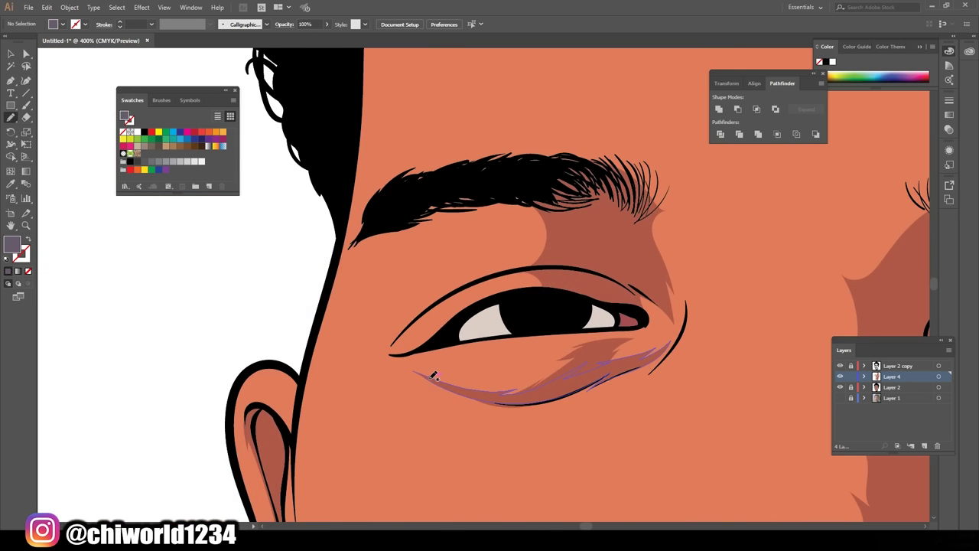
pyautogui.scroll(2, 628, 375)
pyautogui.scroll(-5, 723, 394)
pyautogui.scroll(3, 724, 383)
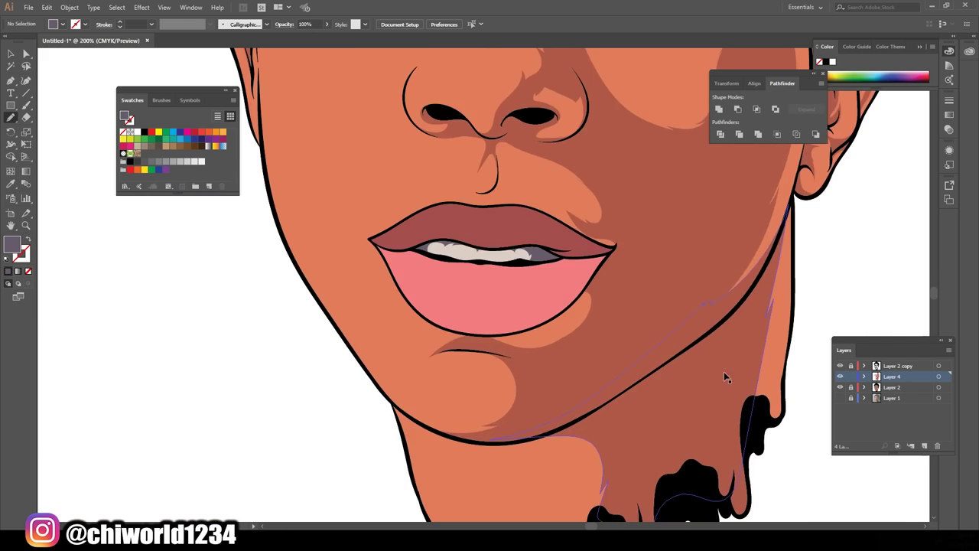
pyautogui.scroll(3, 724, 371)
# Sample the lips' pink and darken it to a deeper red fill for the Paintbrush
pyautogui.press('i')
pyautogui.click(490, 413)
pyautogui.doubleClick(11, 243)
pyautogui.click(600, 205)
pyautogui.press('b')
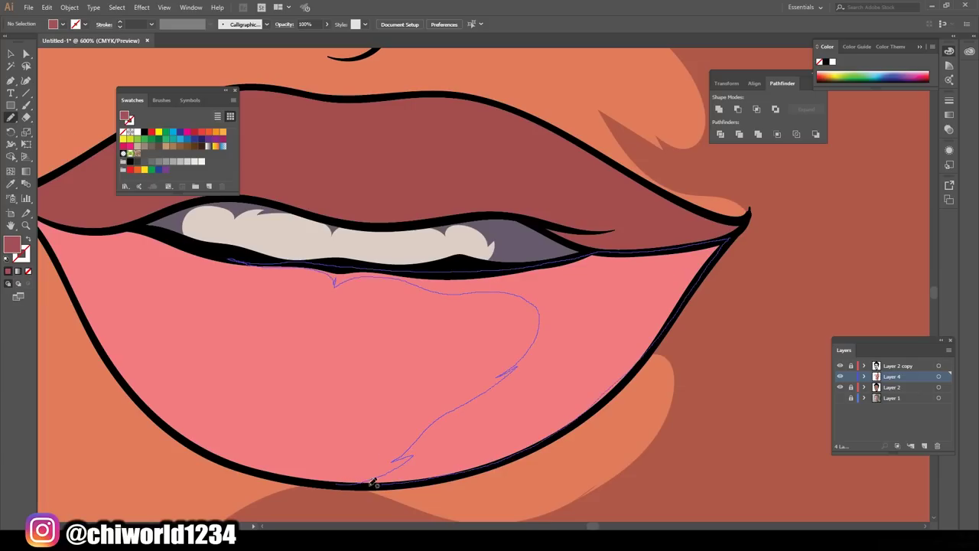
# Paint dark red shadow shapes along the lower lip
pyautogui.moveTo(336, 281); pyautogui.dragTo(616, 394)
pyautogui.scroll(-2, 652, 415)
pyautogui.scroll(2, 651, 414)
pyautogui.moveTo(408, 431); pyautogui.dragTo(564, 431)
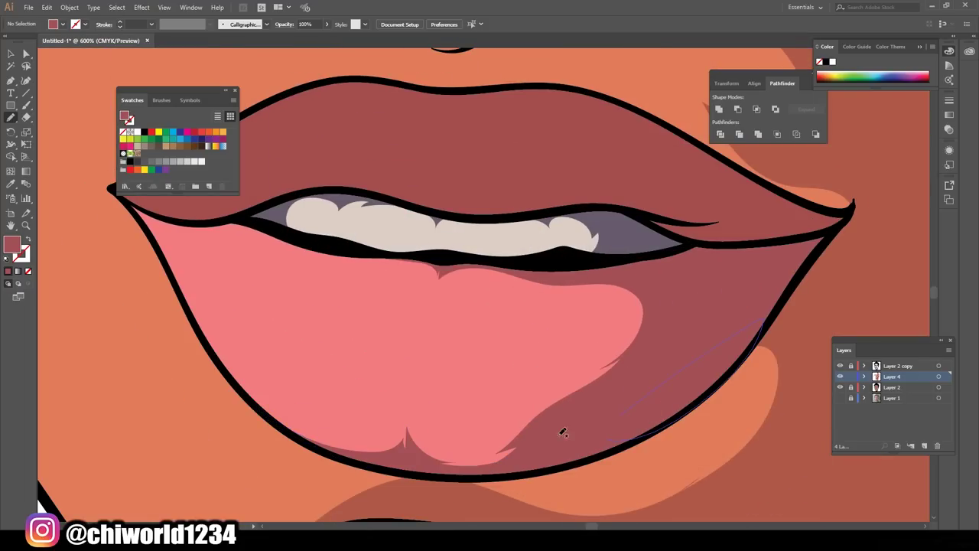
pyautogui.scroll(-3, 564, 431)
pyautogui.scroll(4, 241, 240)
# Pick an even darker red fill in the Color Picker for the Paintbrush
pyautogui.press('i')
pyautogui.doubleClick(13, 248)
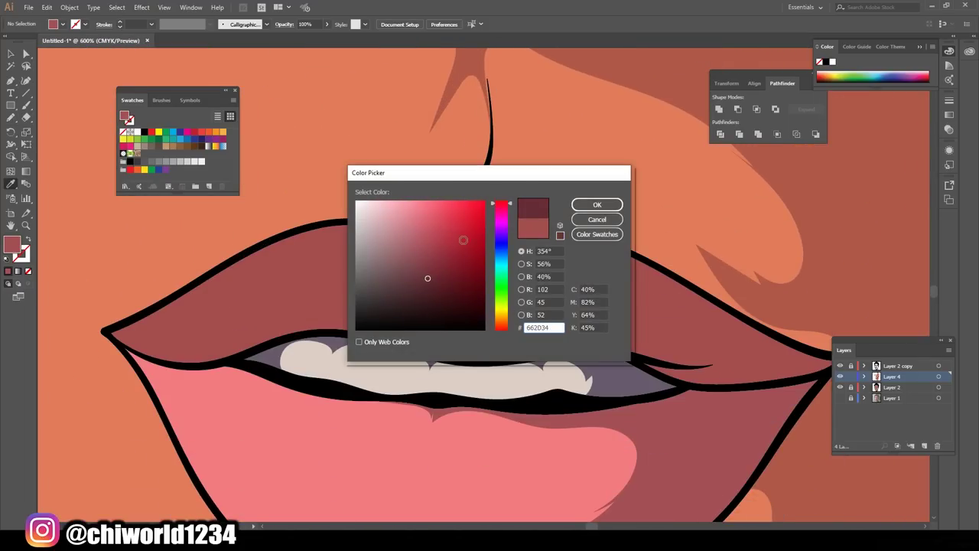
pyautogui.click(428, 278)
pyautogui.press('Return')
pyautogui.press('b')
# Paint deep red shadows across the upper lip, including its left side, then view at actual size
pyautogui.moveTo(575, 232); pyautogui.dragTo(548, 302)
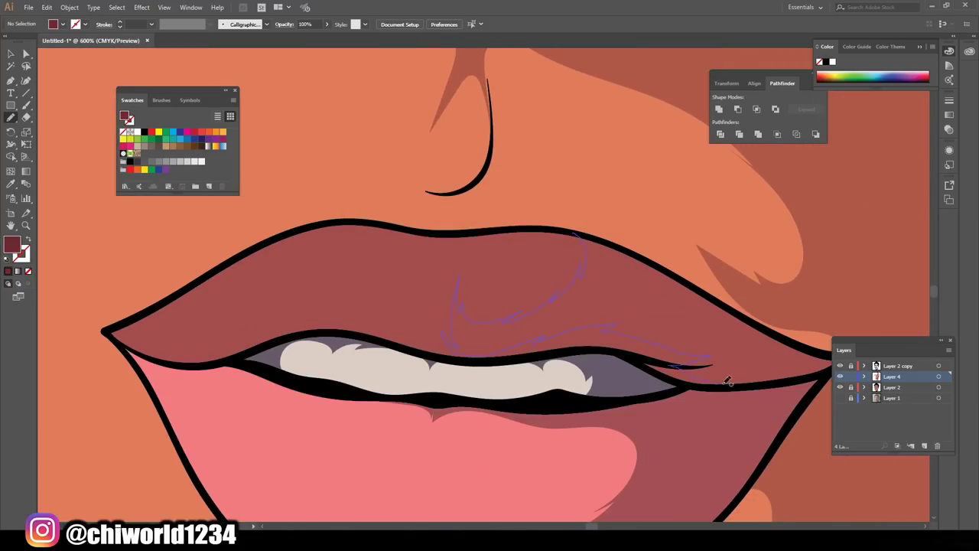
pyautogui.scroll(-4, 650, 452)
pyautogui.scroll(4, 638, 461)
pyautogui.scroll(1, 646, 436)
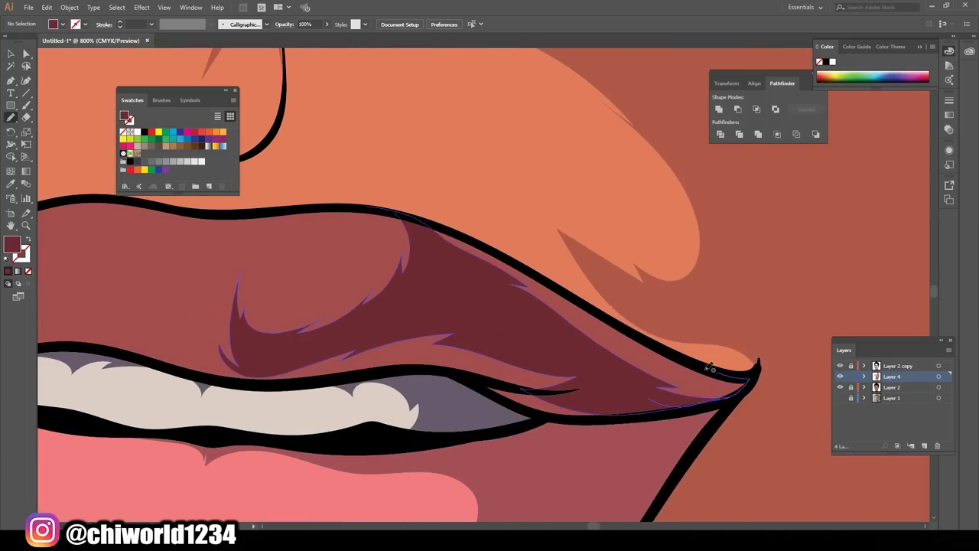
pyautogui.scroll(-1, 645, 431)
pyautogui.scroll(1, 645, 431)
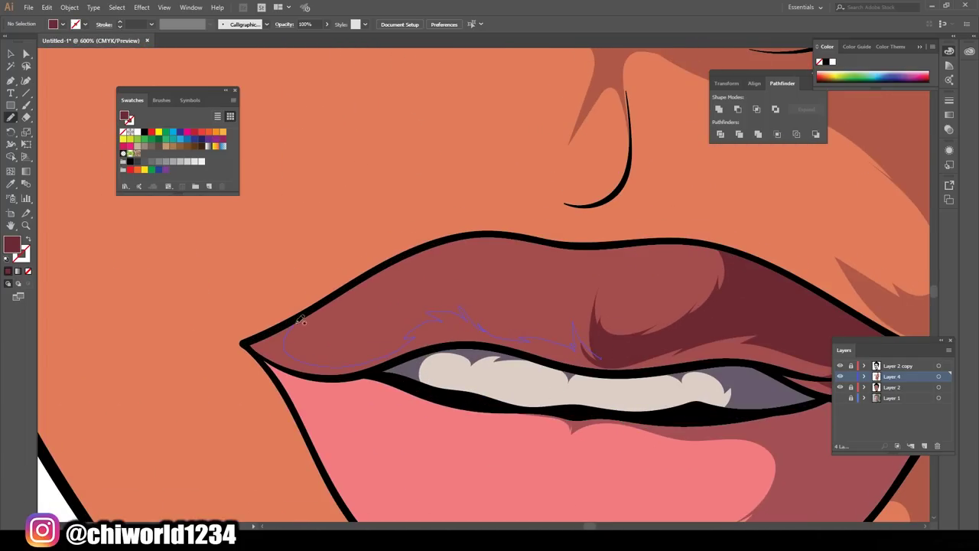
pyautogui.moveTo(496, 345); pyautogui.dragTo(497, 346)
pyautogui.hotkey('ctrl', '0')
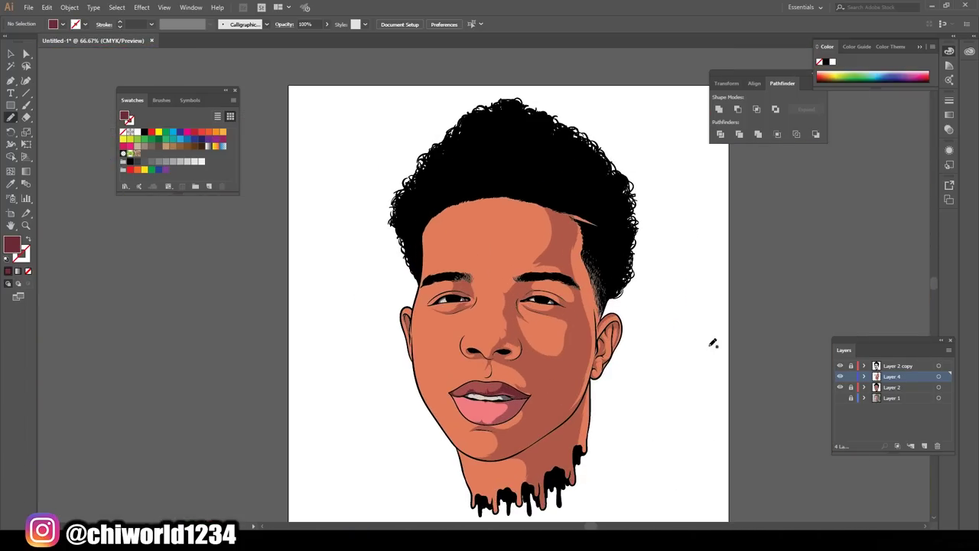
pyautogui.hotkey('ctrl', '1')
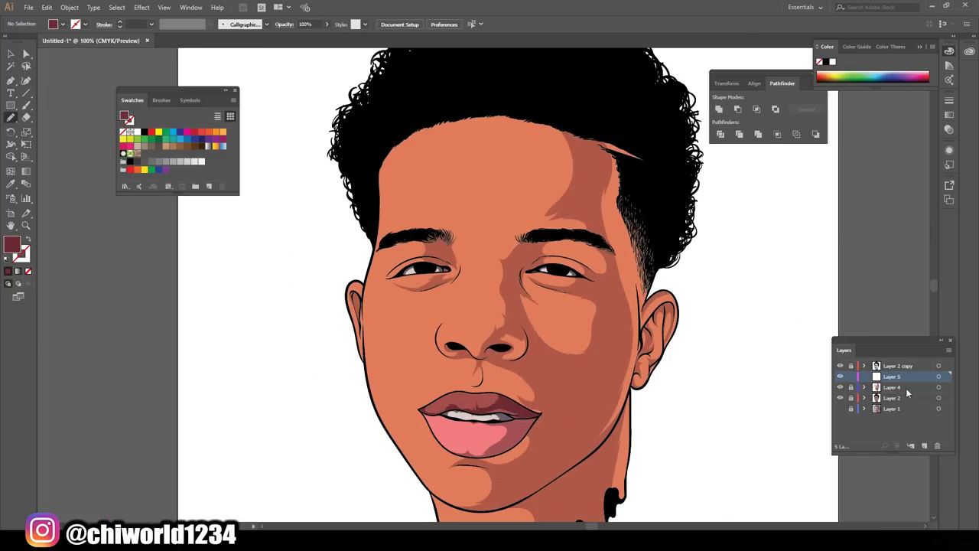
# Move Layer 5 below Layer 4 and set the fill to a lighter skin tone
pyautogui.moveTo(908, 393); pyautogui.dragTo(908, 392)
pyautogui.hotkey('ctrl', '+')
pyautogui.hotkey('ctrl', '+')
pyautogui.hotkey('ctrl', '+')
pyautogui.press('i')
pyautogui.doubleClick(11, 244)
pyautogui.click(426, 235)
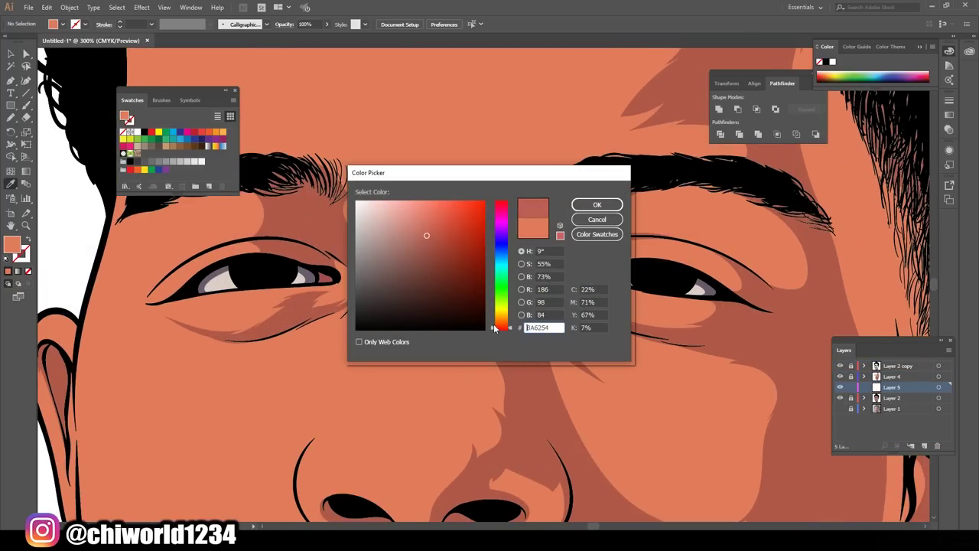
pyautogui.press('Return')
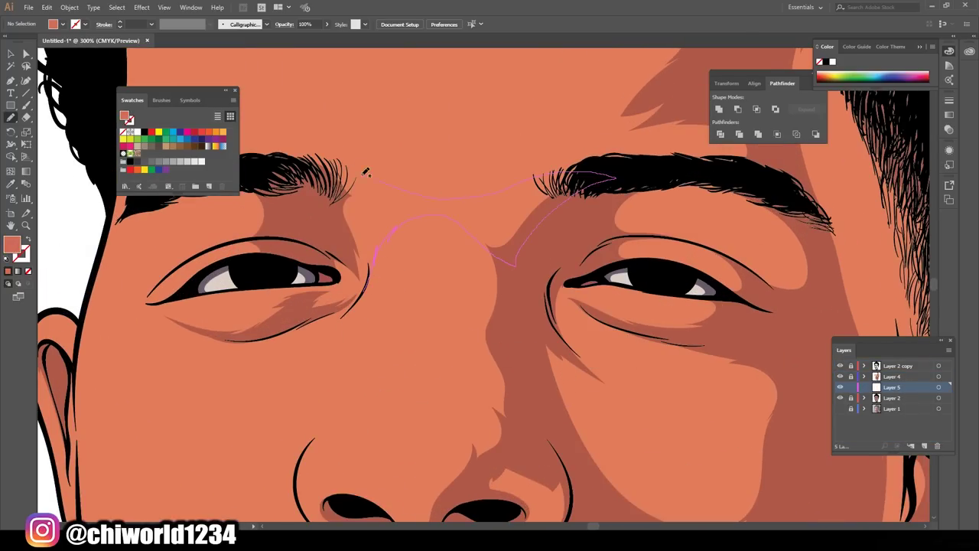
# Paint lighter highlight shapes between the eyebrows and on the forehead
pyautogui.moveTo(366, 171); pyautogui.dragTo(369, 266)
pyautogui.hotkey('ctrl', '-')
pyautogui.hotkey('ctrl', '-')
pyautogui.doubleClick(11, 244)
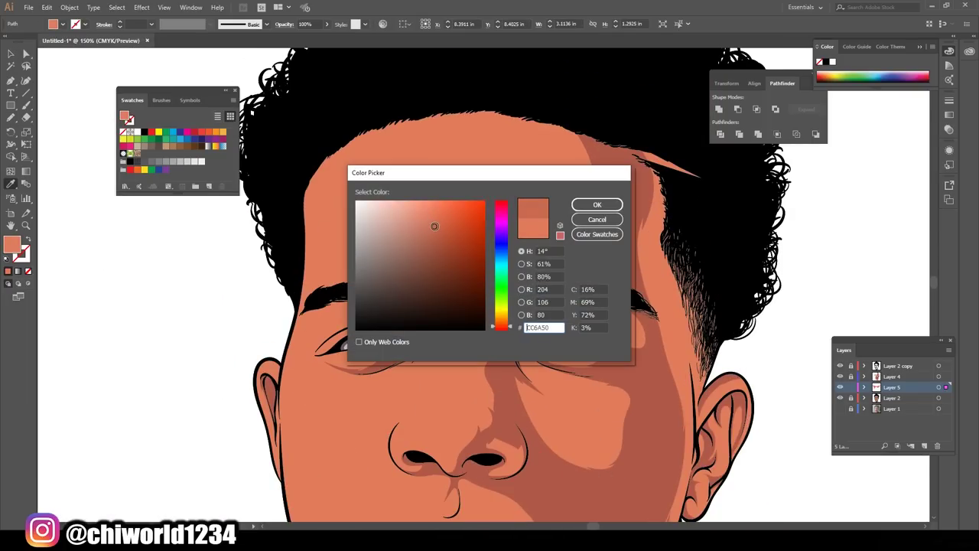
pyautogui.press('Return')
pyautogui.press('v')
pyautogui.hotkey('ctrl', 'shift', 'a')
pyautogui.hotkey('ctrl', '+')
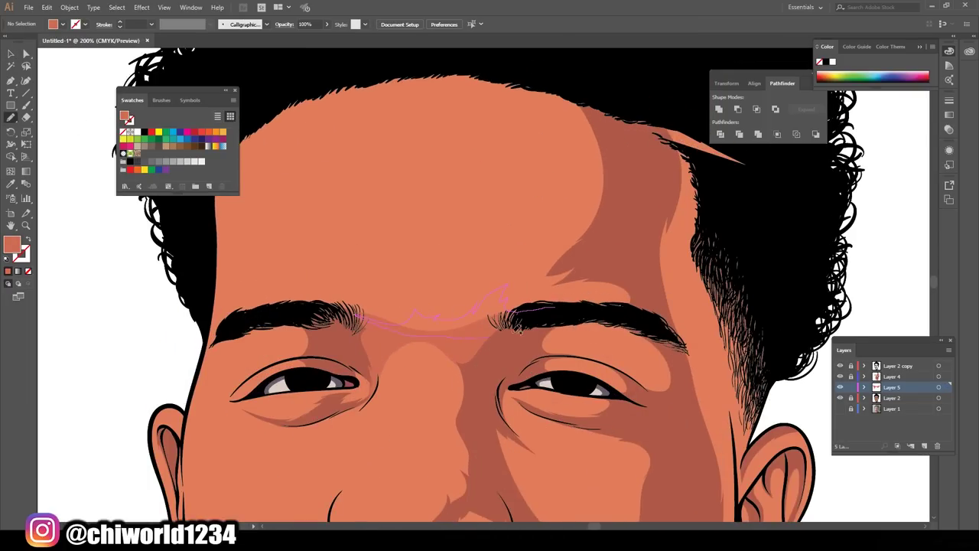
pyautogui.moveTo(506, 290); pyautogui.dragTo(489, 337)
pyautogui.scroll(2, 602, 325)
pyautogui.hotkey('ctrl', '-')
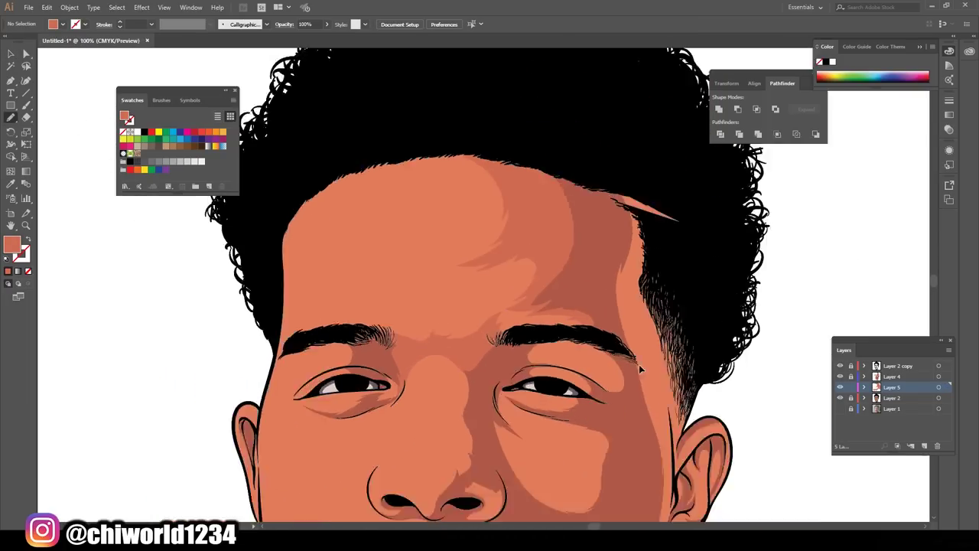
pyautogui.hotkey('ctrl', '+')
pyautogui.hotkey('ctrl', '+')
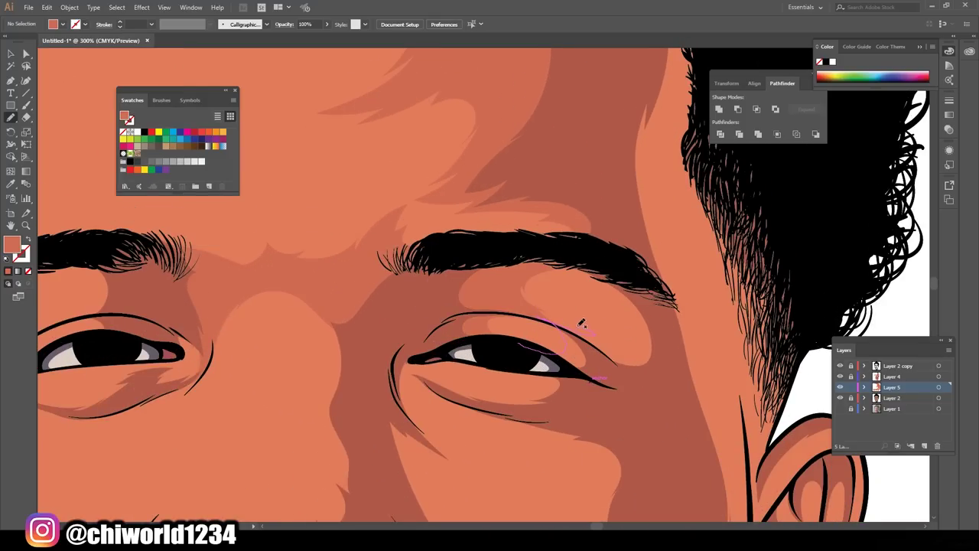
pyautogui.scroll(-4, 627, 420)
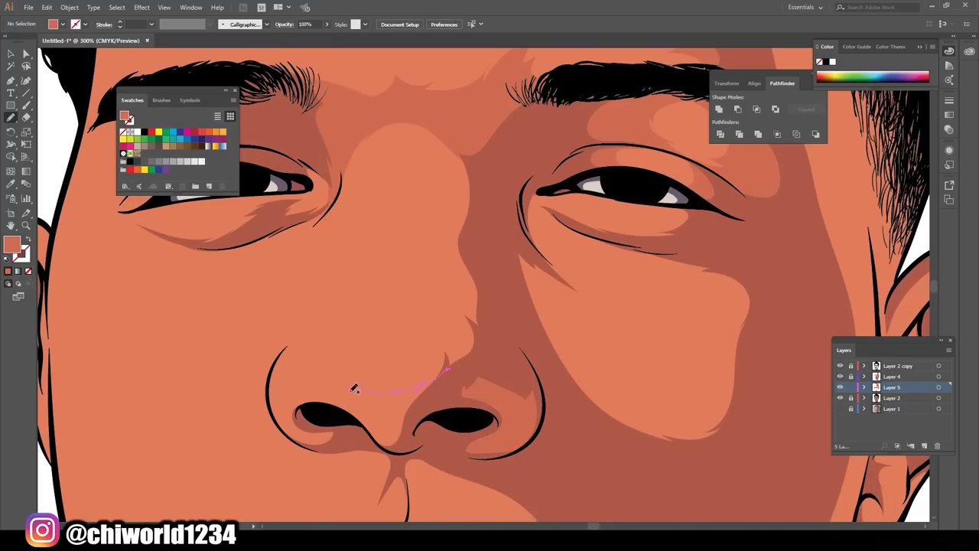
# Paint highlights along the nose bridge, on the nose tip and at the inner eye corner
pyautogui.moveTo(274, 407); pyautogui.dragTo(272, 409)
pyautogui.scroll(1, 385, 390)
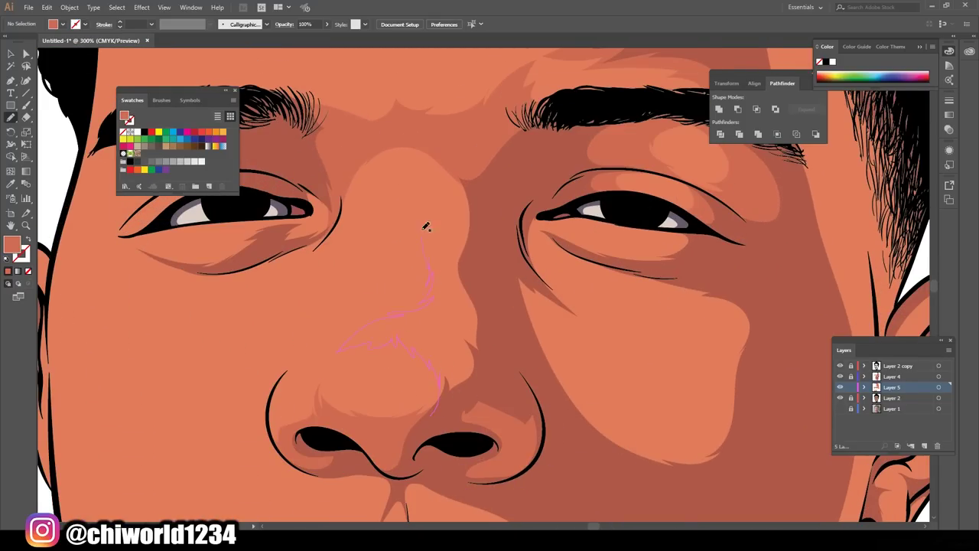
pyautogui.moveTo(427, 226); pyautogui.dragTo(438, 163)
pyautogui.hotkey('ctrl', '-')
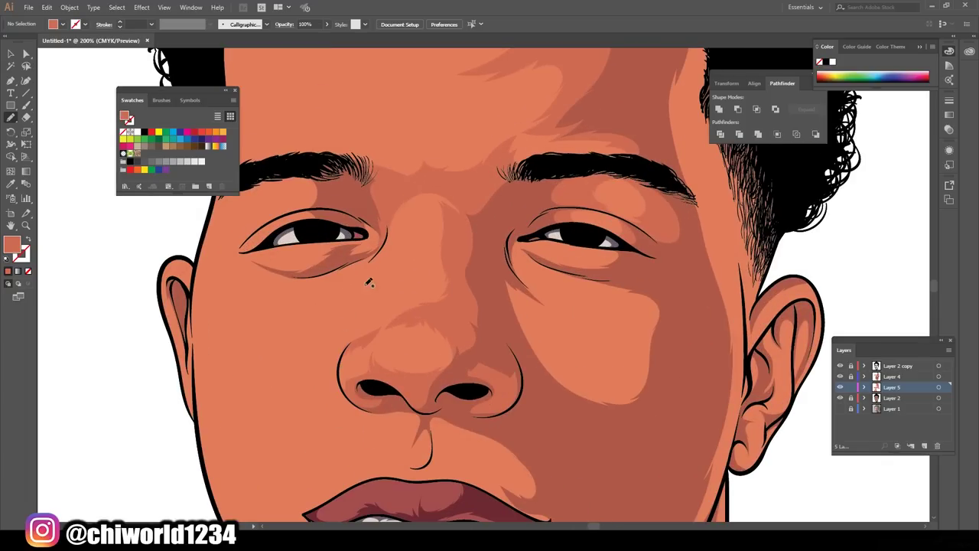
pyautogui.moveTo(376, 264); pyautogui.dragTo(376, 264)
pyautogui.scroll(-1, 377, 264)
pyautogui.scroll(1, 383, 276)
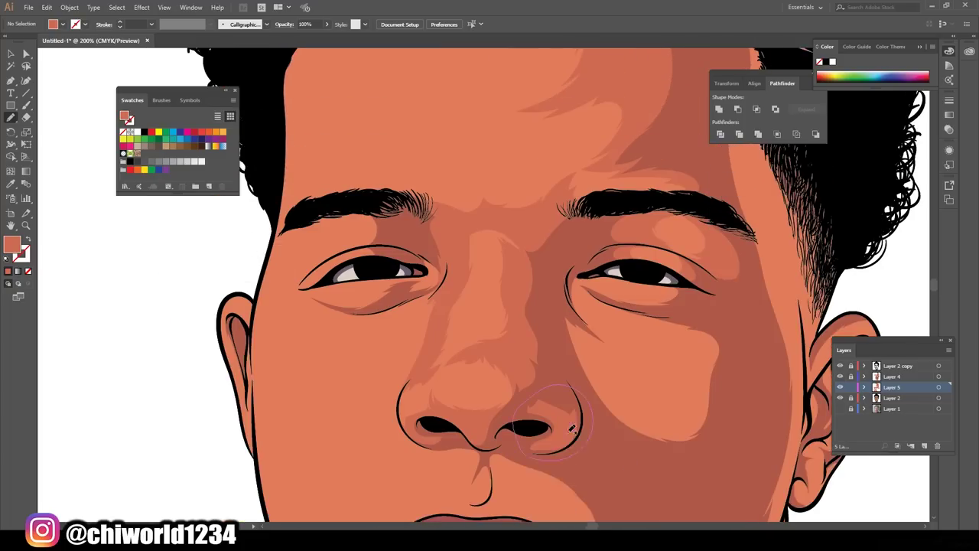
pyautogui.scroll(1, 386, 284)
pyautogui.scroll(1, 387, 284)
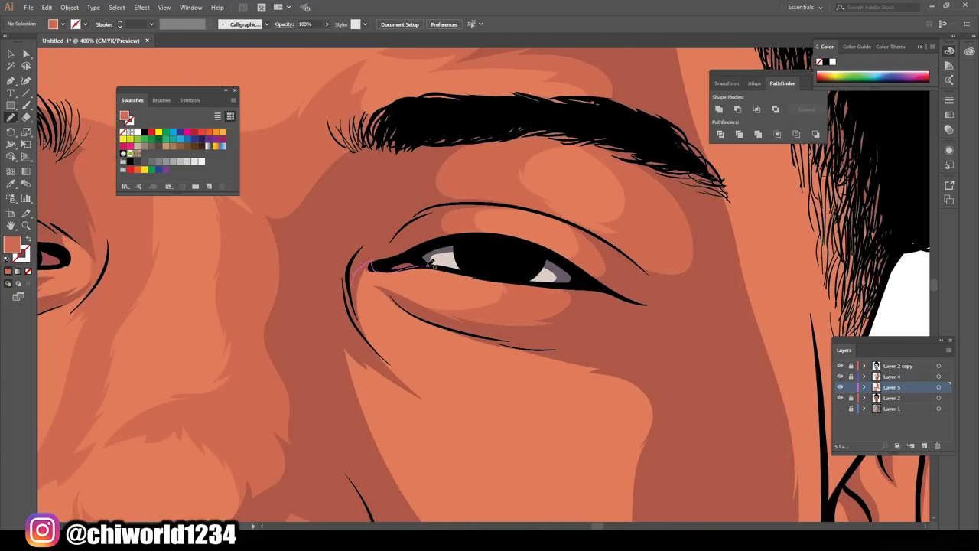
pyautogui.moveTo(397, 501); pyautogui.dragTo(397, 501)
pyautogui.hotkey('ctrl', '-')
pyautogui.hotkey('ctrl', '-')
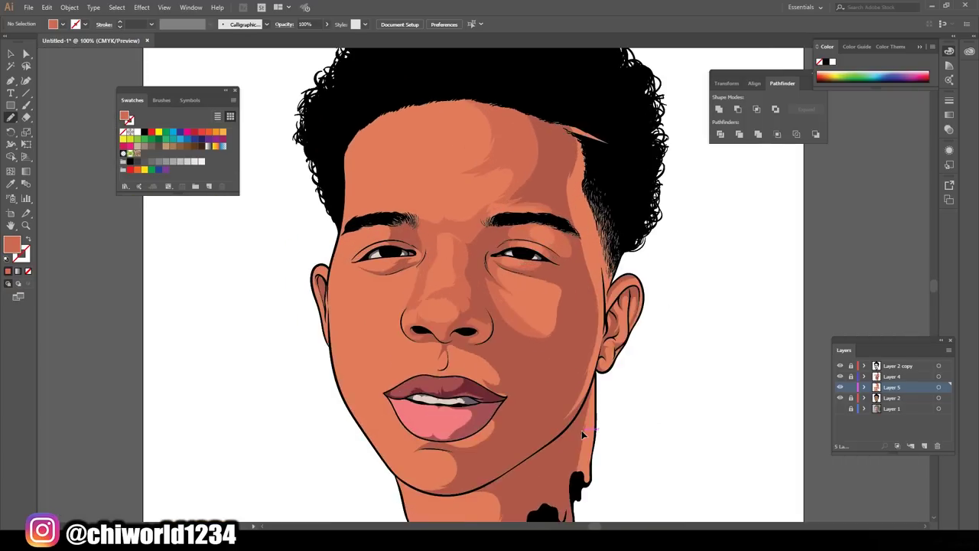
pyautogui.scroll(3, 459, 344)
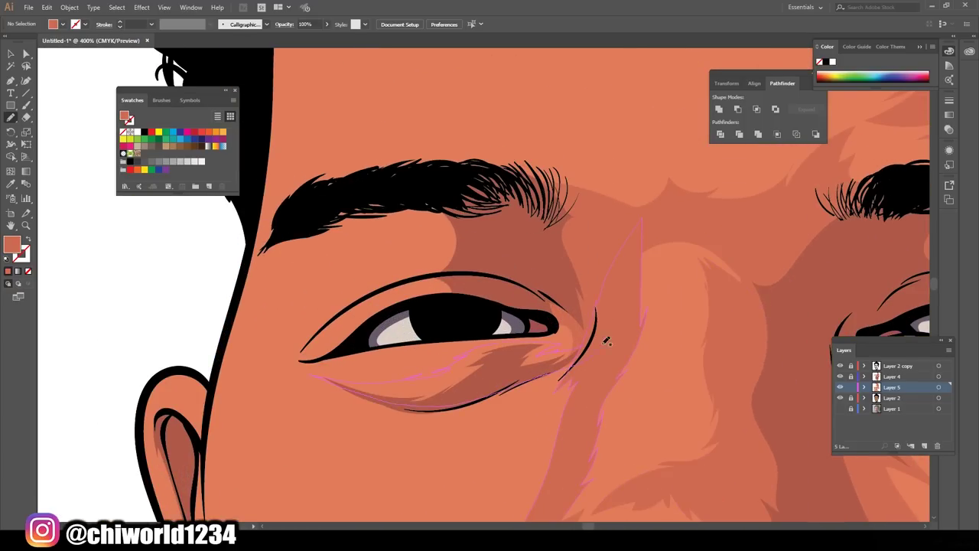
# Paint shadow strokes under and above the eye, over the eyelid and above the left brow
pyautogui.moveTo(607, 340); pyautogui.dragTo(605, 344)
pyautogui.moveTo(352, 329); pyautogui.dragTo(216, 383)
pyautogui.moveTo(398, 300); pyautogui.dragTo(469, 304)
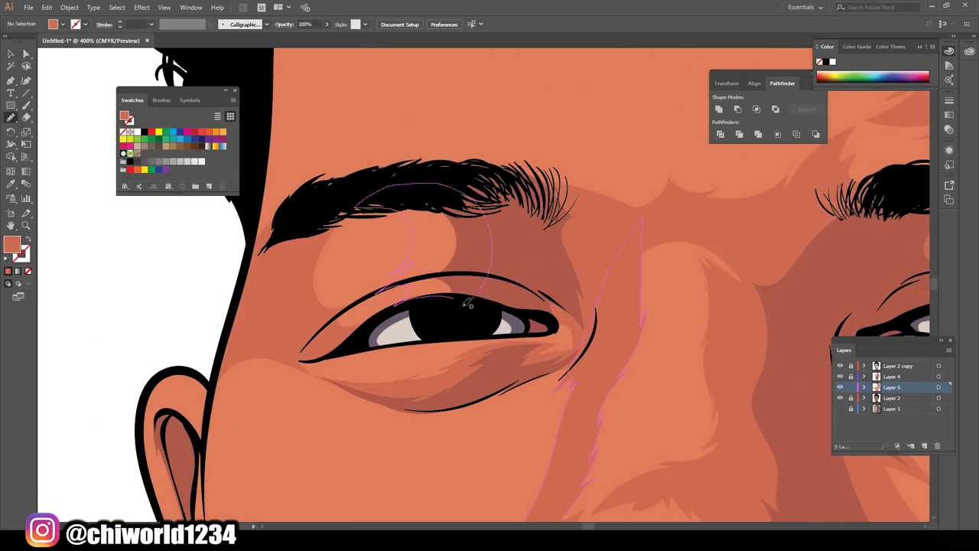
pyautogui.hotkey('ctrl', '-')
pyautogui.hotkey('ctrl', '-')
pyautogui.hotkey('ctrl', '-')
pyautogui.hotkey('ctrl', '+')
pyautogui.moveTo(329, 366); pyautogui.dragTo(396, 322)
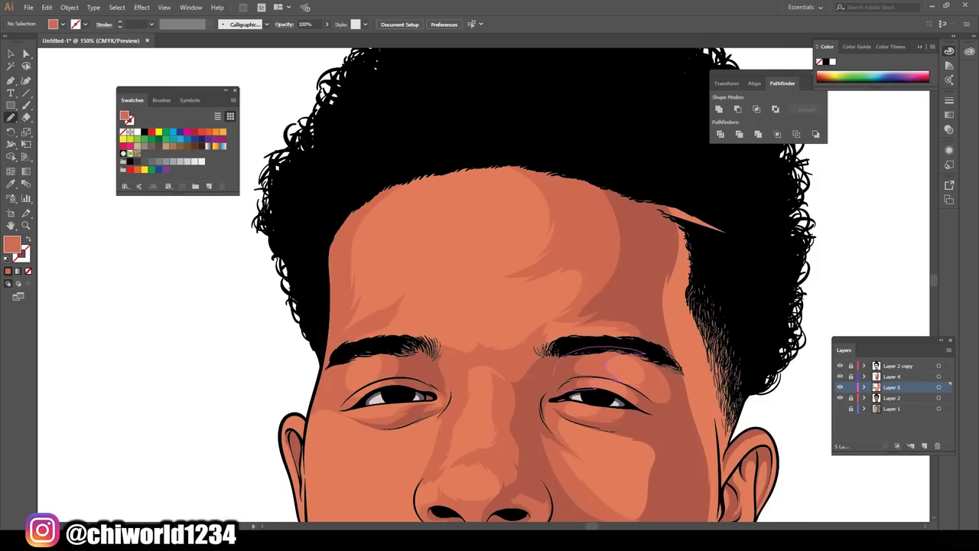
pyautogui.hotkey('ctrl', '-')
pyautogui.hotkey('ctrl', '-')
pyautogui.hotkey('ctrl', '+')
pyautogui.hotkey('ctrl', '+')
# Paint shadows beside and below the nose, under the lip, on the chin, earlobe and upper ear fold
pyautogui.moveTo(440, 260); pyautogui.dragTo(426, 322)
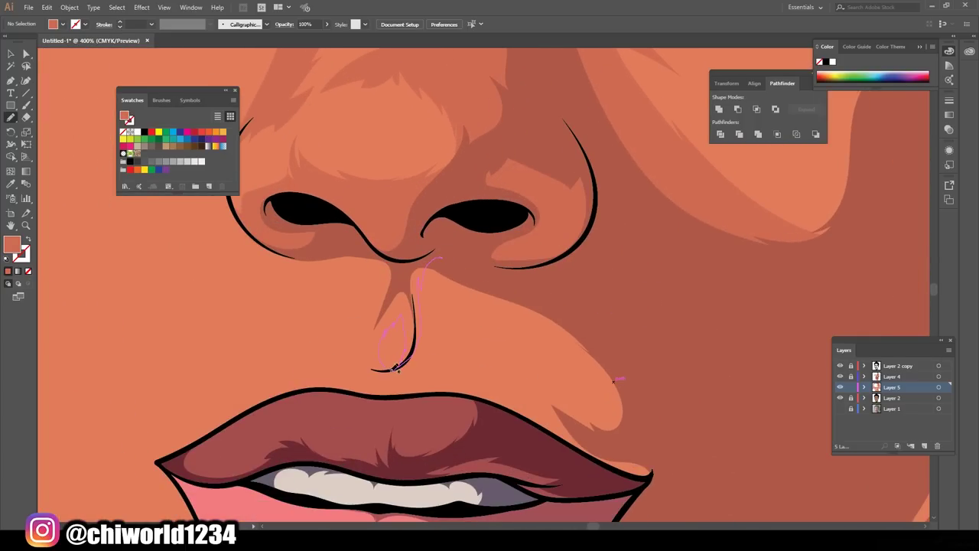
pyautogui.moveTo(417, 264); pyautogui.dragTo(497, 340)
pyautogui.hotkey('ctrl', '-')
pyautogui.hotkey('ctrl', '-')
pyautogui.hotkey('ctrl', '-')
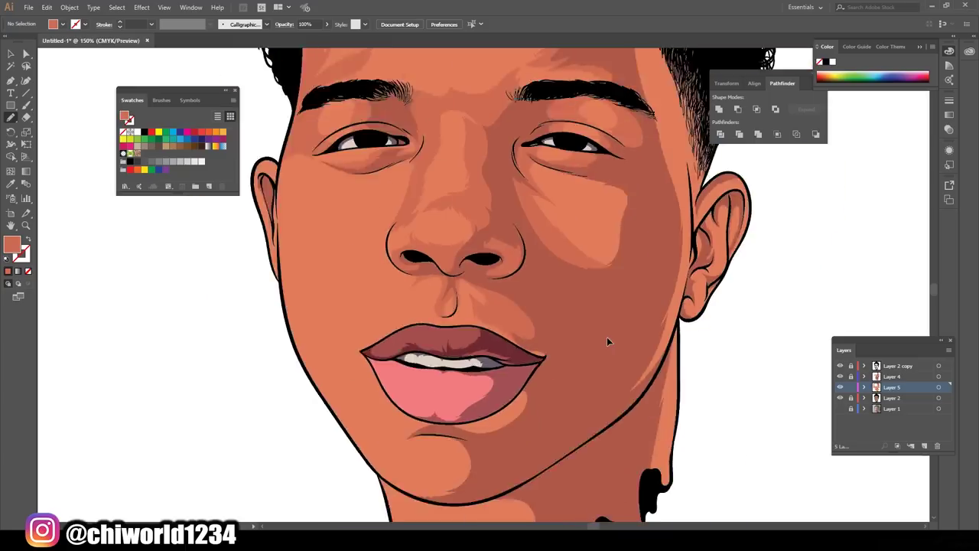
pyautogui.hotkey('ctrl', '+')
pyautogui.hotkey('ctrl', '+')
pyautogui.hotkey('ctrl', '+')
pyautogui.moveTo(444, 322); pyautogui.dragTo(467, 326)
pyautogui.moveTo(541, 304); pyautogui.dragTo(514, 352)
pyautogui.hotkey('ctrl', '-')
pyautogui.hotkey('ctrl', '-')
pyautogui.hotkey('ctrl', '-')
pyautogui.hotkey('ctrl', '+')
pyautogui.hotkey('ctrl', '+')
pyautogui.hotkey('ctrl', '+')
pyautogui.hotkey('ctrl', '+')
pyautogui.moveTo(551, 390); pyautogui.dragTo(505, 413)
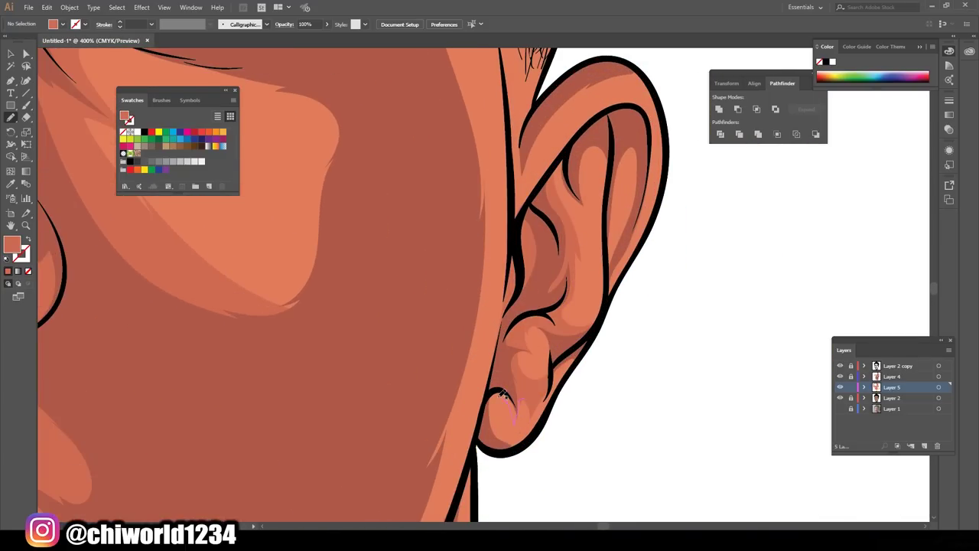
pyautogui.moveTo(622, 142); pyautogui.dragTo(616, 256)
# Paint a cheek shadow near the mouth, then zoom around to review the portrait
pyautogui.hotkey('ctrl', '-')
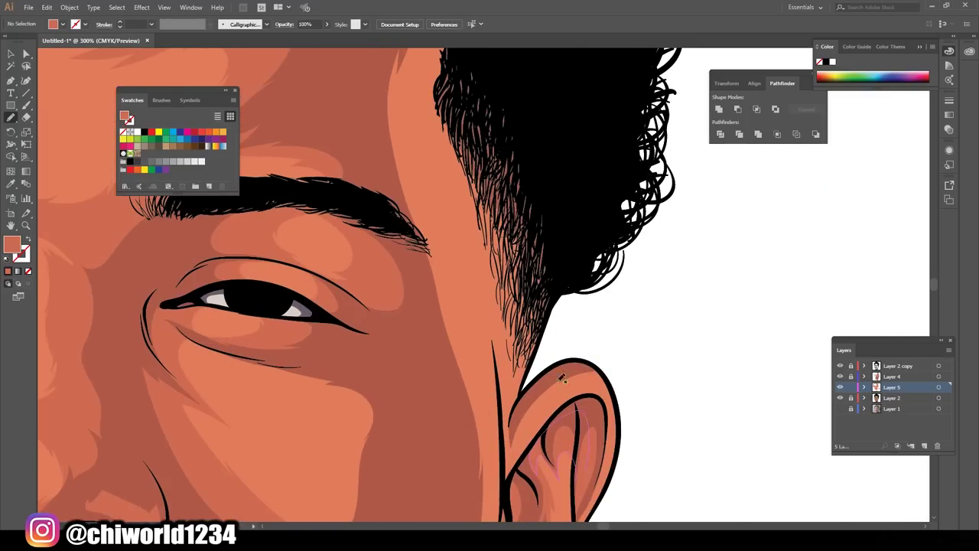
pyautogui.scroll(-5, 582, 405)
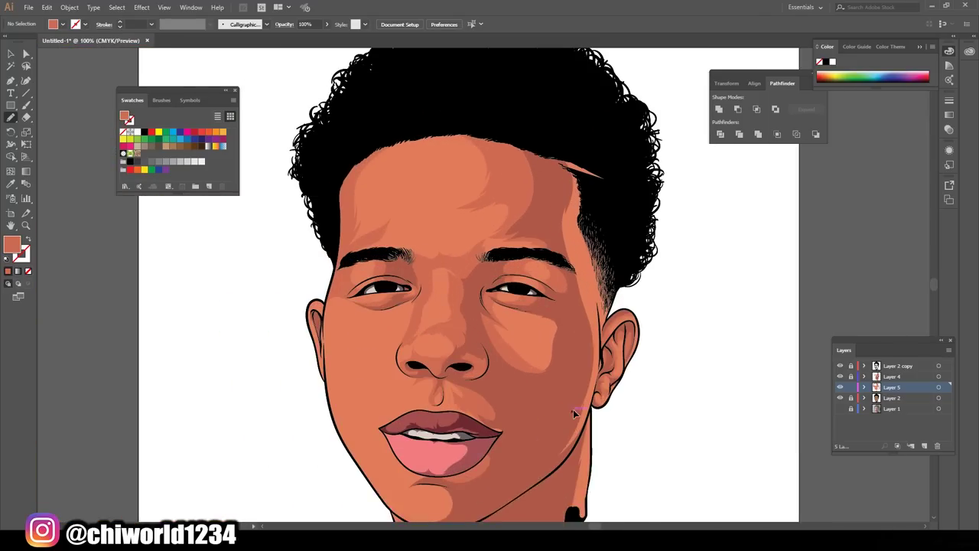
pyautogui.scroll(4, 420, 329)
pyautogui.moveTo(425, 306); pyautogui.dragTo(372, 375)
pyautogui.hotkey('ctrl', '+')
pyautogui.hotkey('ctrl', '+')
pyautogui.hotkey('ctrl', '+')
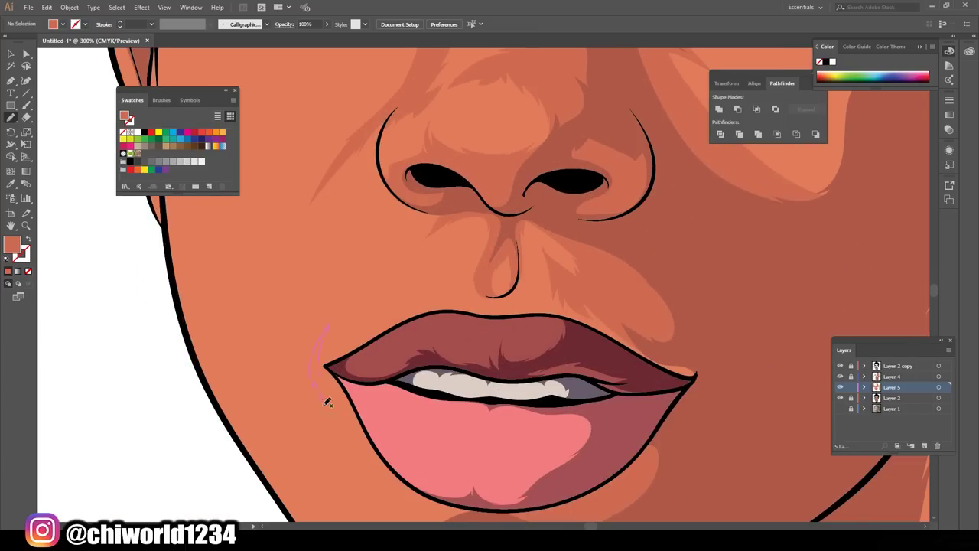
pyautogui.hotkey('ctrl', '-')
pyautogui.hotkey('ctrl', '-')
pyautogui.hotkey('ctrl', '-')
pyautogui.hotkey('ctrl', '+')
pyautogui.hotkey('ctrl', '+')
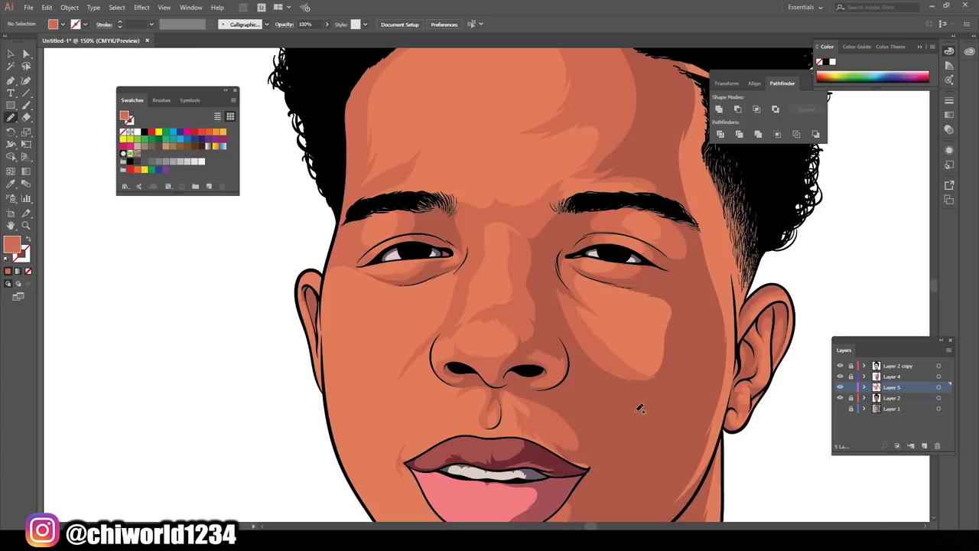
pyautogui.hotkey('ctrl', '-')
pyautogui.hotkey('ctrl', '-')
pyautogui.scroll(3, 564, 406)
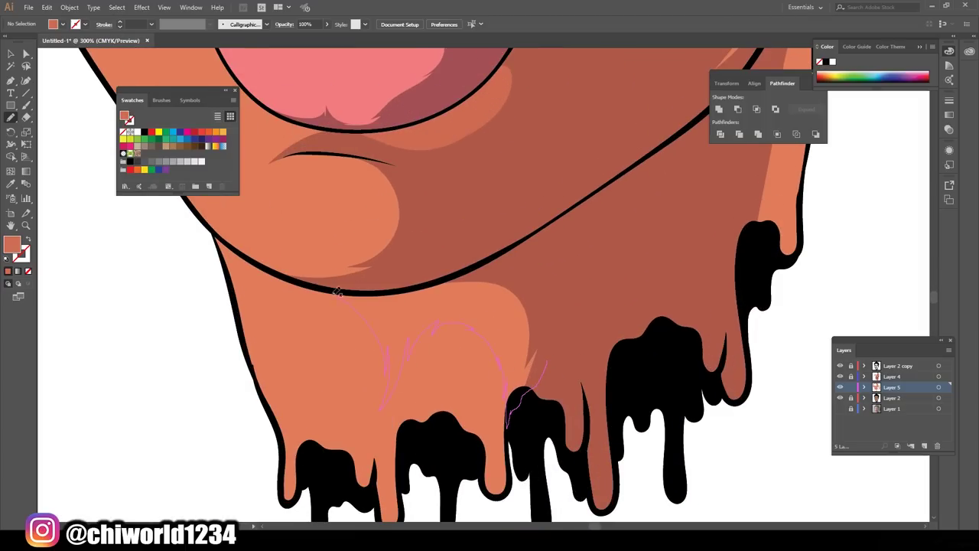
pyautogui.scroll(3, 336, 292)
pyautogui.hotkey('ctrl', '-')
pyautogui.hotkey('ctrl', '-')
pyautogui.hotkey('ctrl', '-')
pyautogui.hotkey('ctrl', '+')
pyautogui.hotkey('ctrl', '+')
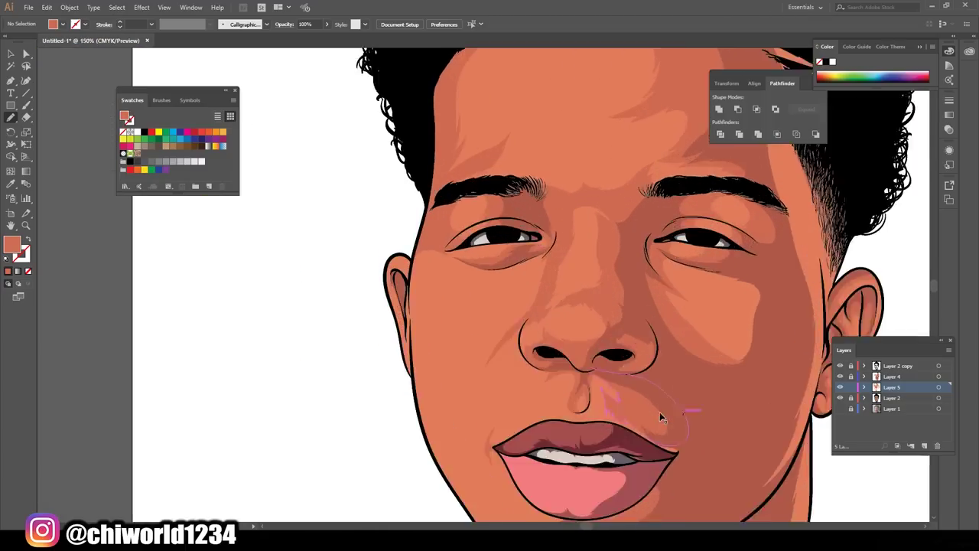
pyautogui.hotkey('ctrl', '-')
pyautogui.hotkey('ctrl', '-')
pyautogui.hotkey('ctrl', '-')
pyautogui.hotkey('ctrl', '+')
pyautogui.scroll(5, 464, 306)
# Set the fill to pink for the lower lip highlight
pyautogui.doubleClick(11, 243)
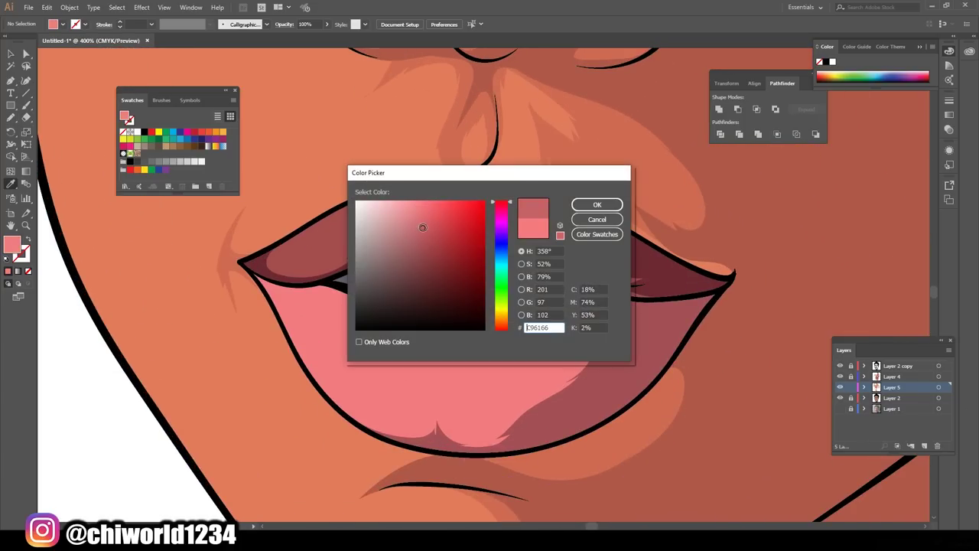
pyautogui.click(586, 262)
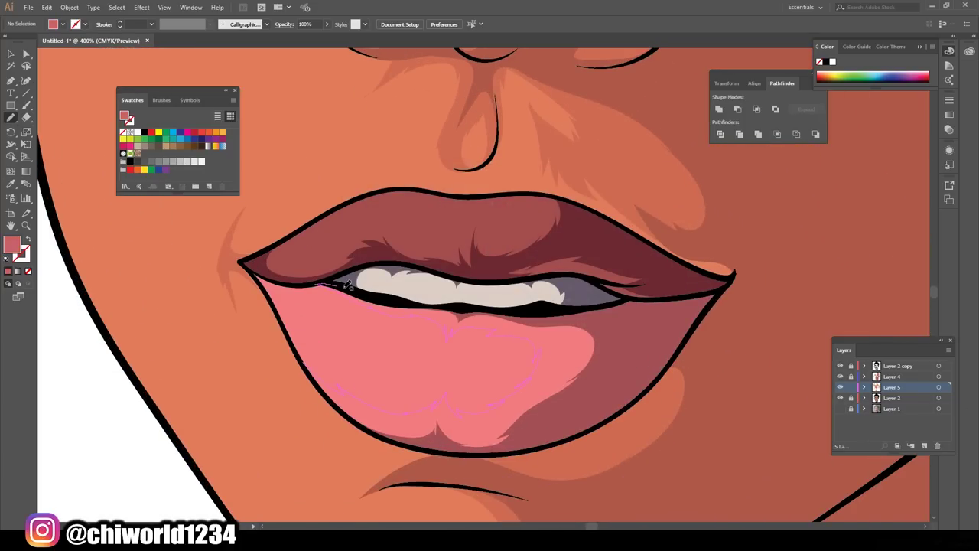
pyautogui.scroll(2, 336, 285)
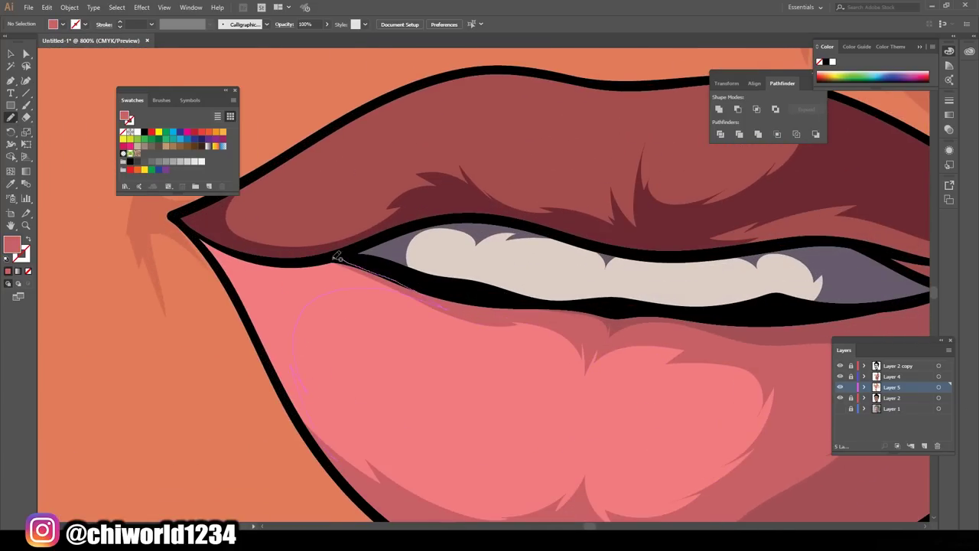
pyautogui.hotkey('ctrl', '-')
pyautogui.hotkey('ctrl', '-')
pyautogui.hotkey('ctrl', '-')
pyautogui.scroll(3, 735, 351)
# Sample the upper lip colour and darken it to a red-brown shadow shade
pyautogui.press('i')
pyautogui.click(475, 367)
pyautogui.doubleClick(12, 244)
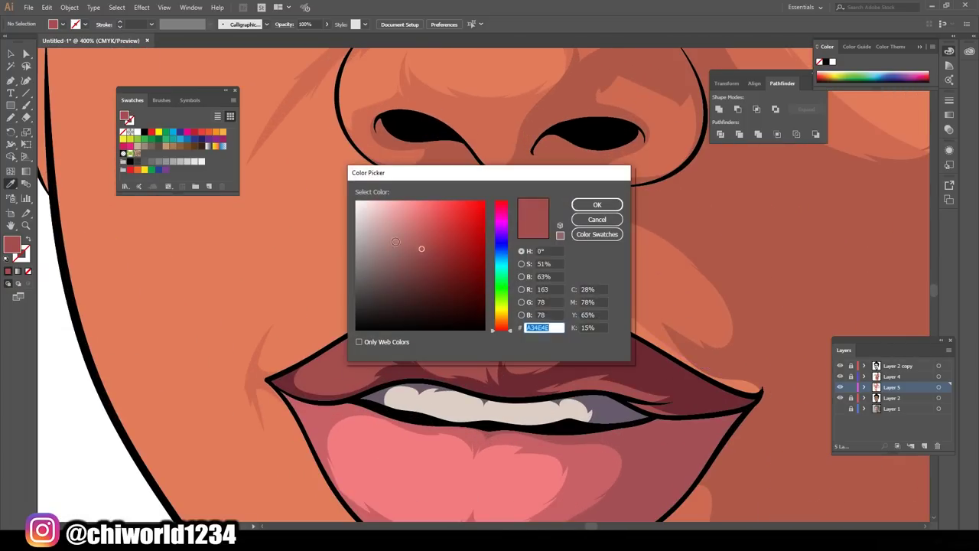
pyautogui.click(424, 258)
pyautogui.click(503, 201)
pyautogui.press('Return')
# Paint a dark shadow along the underside of the upper lip and add a new layer
pyautogui.scroll(1, 583, 429)
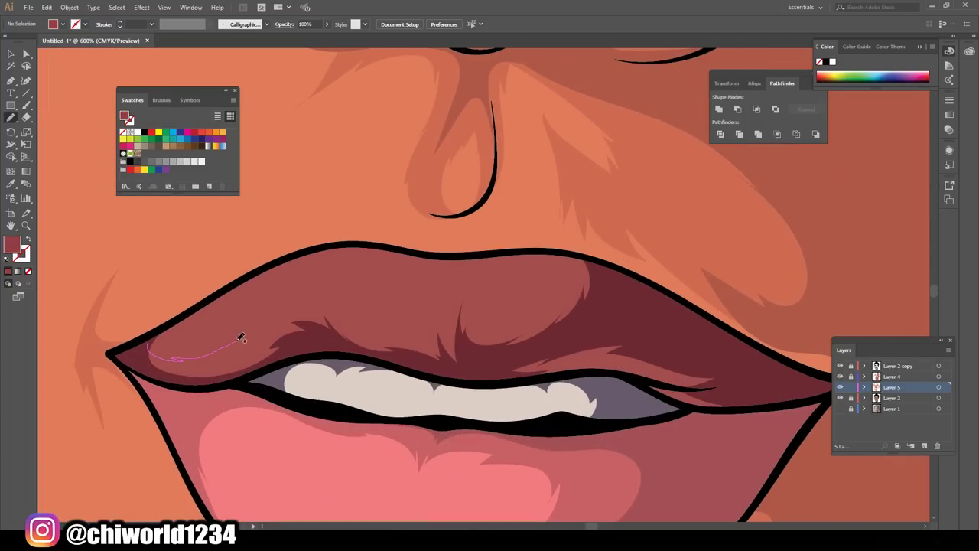
pyautogui.moveTo(507, 251); pyautogui.dragTo(190, 380)
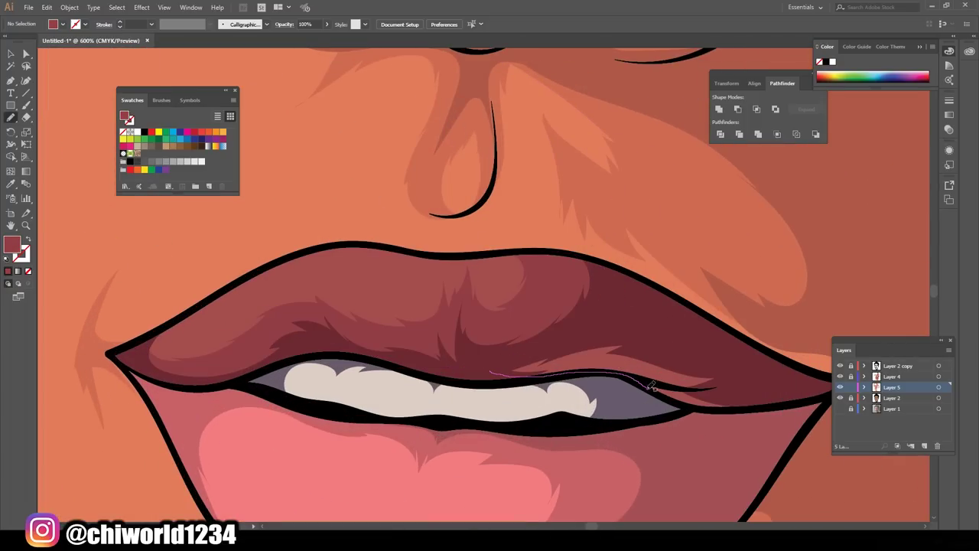
pyautogui.moveTo(651, 387); pyautogui.dragTo(652, 387)
pyautogui.scroll(-5, 567, 498)
pyautogui.hotkey('ctrl', 'l')
# Set the fill to light pink and paint a highlight on the nose with the Blob Brush
pyautogui.scroll(3, 752, 406)
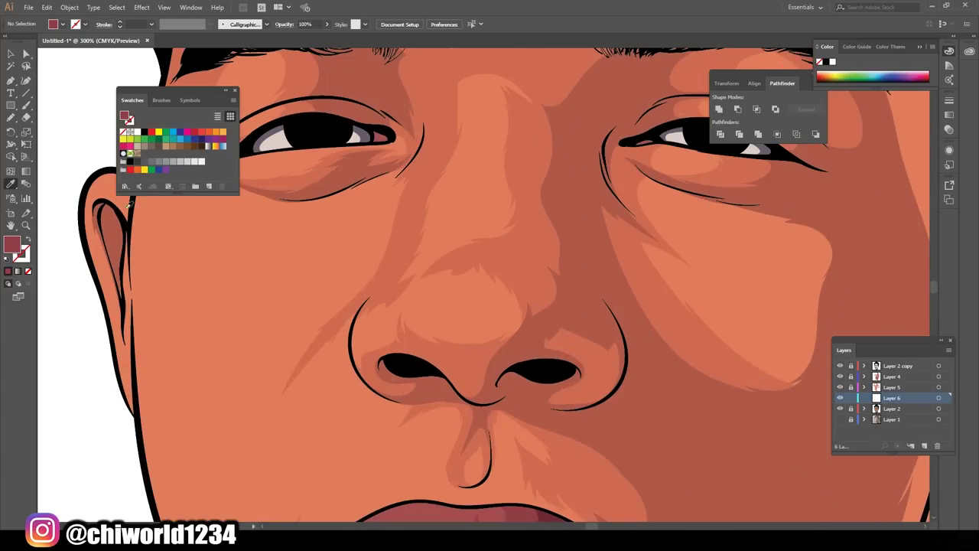
pyautogui.doubleClick(12, 243)
pyautogui.press('Return')
pyautogui.hotkey('shift', 'b')
pyautogui.moveTo(471, 295); pyautogui.dragTo(360, 331)
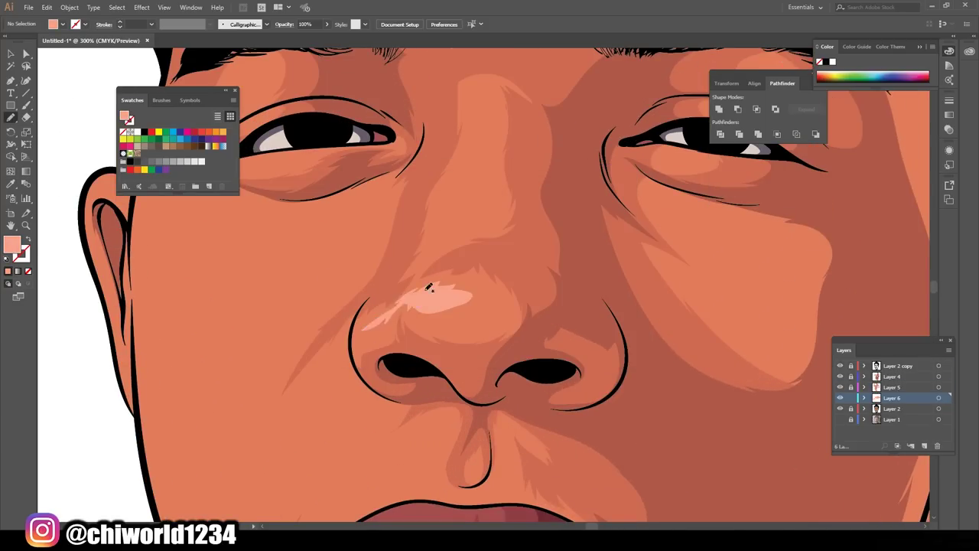
pyautogui.scroll(3, 430, 287)
# Paint further light pink highlights on the nose bridge, forehead, cheek and chin
pyautogui.moveTo(452, 350); pyautogui.dragTo(491, 241)
pyautogui.scroll(-5, 695, 426)
pyautogui.scroll(4, 666, 411)
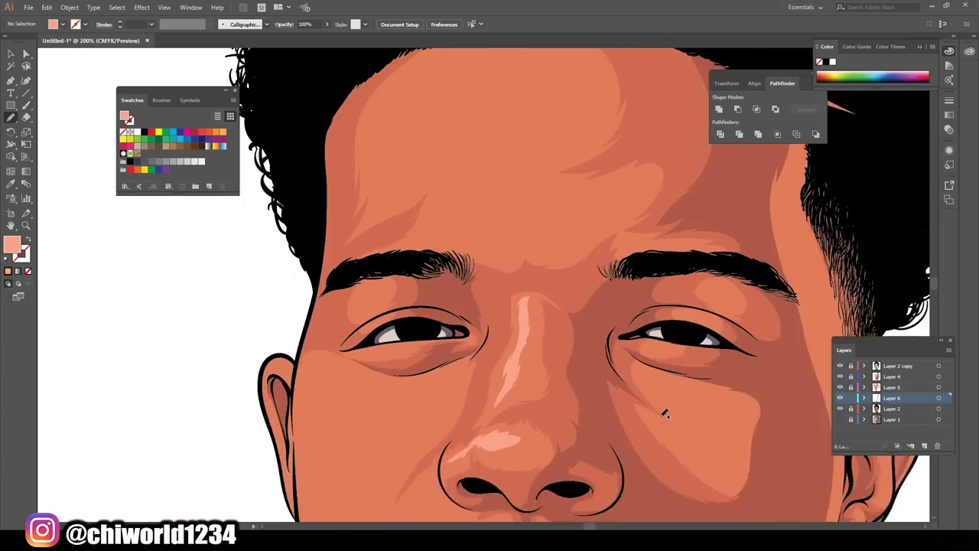
pyautogui.scroll(3, 508, 253)
pyautogui.moveTo(512, 310); pyautogui.dragTo(442, 305)
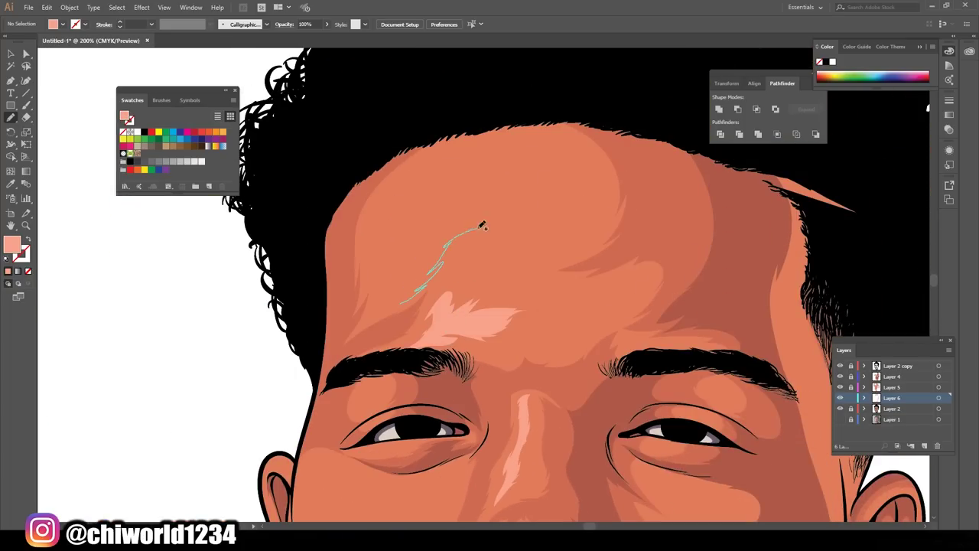
pyautogui.moveTo(390, 218); pyautogui.dragTo(387, 222)
pyautogui.scroll(-1, 390, 222)
pyautogui.scroll(-3, 409, 310)
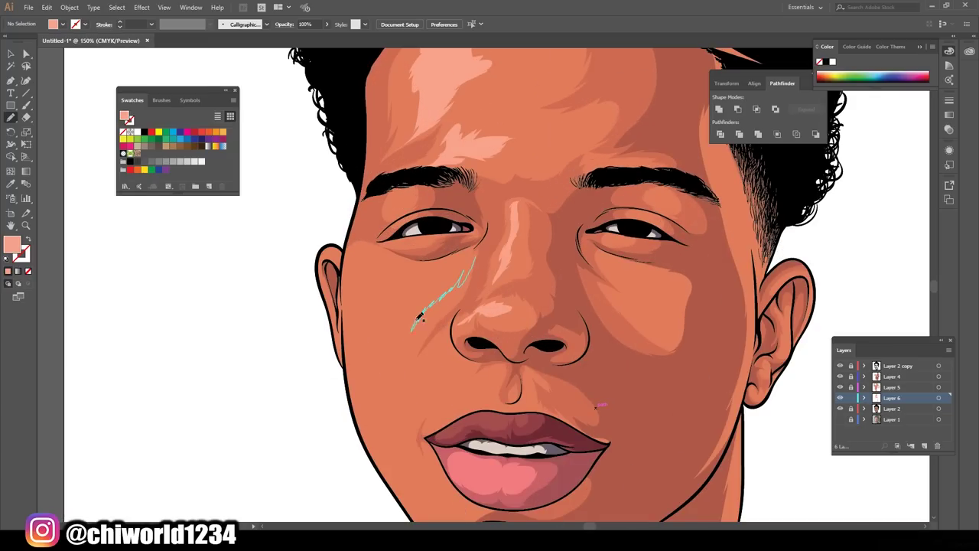
pyautogui.moveTo(398, 258); pyautogui.dragTo(394, 260)
pyautogui.scroll(-2, 460, 275)
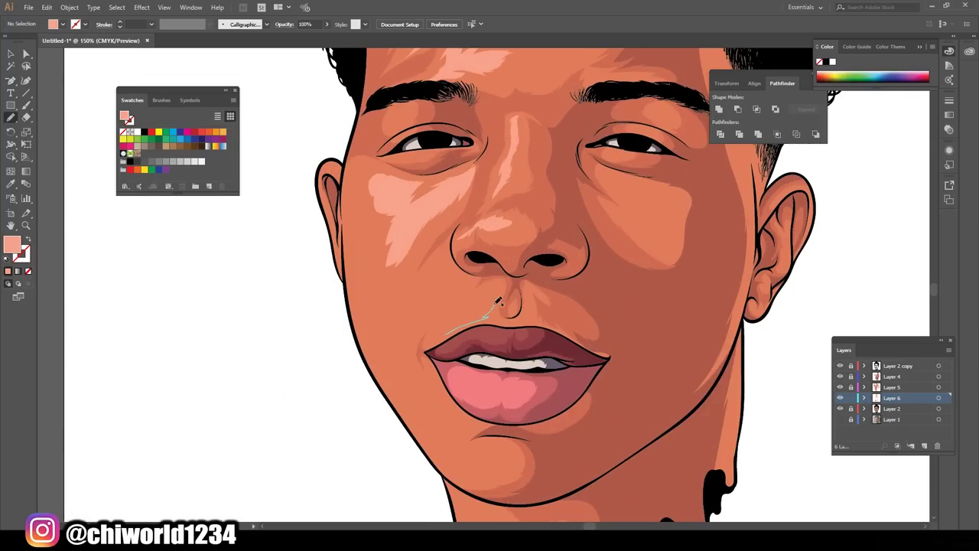
pyautogui.scroll(-1, 470, 465)
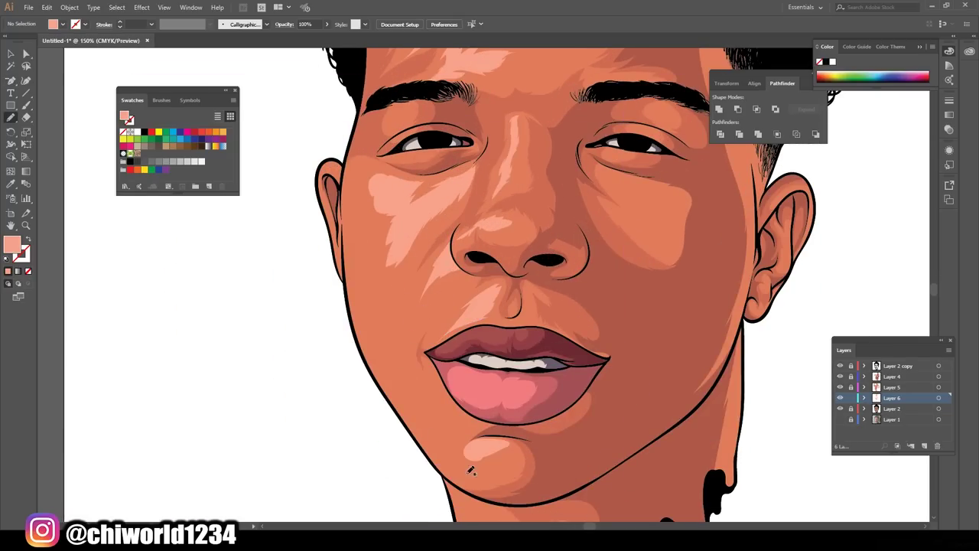
pyautogui.scroll(-1, 536, 383)
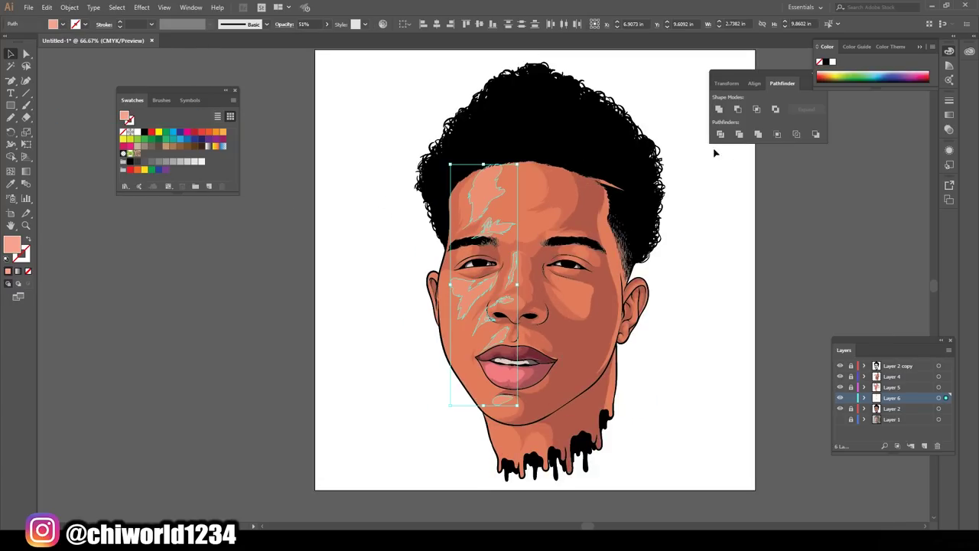
# Group the highlight shapes with Object > Group, then check the group in isolation mode
pyautogui.click(70, 6)
pyautogui.click(84, 46)
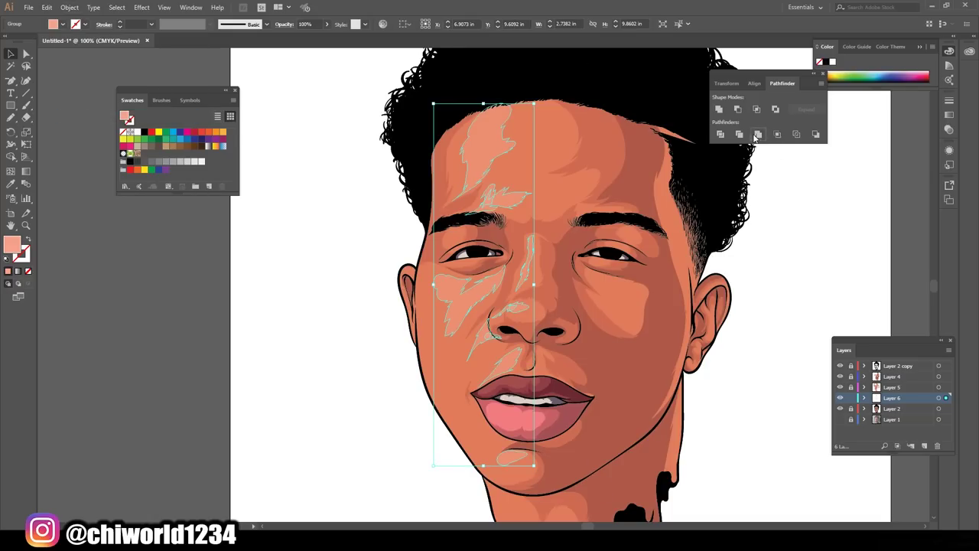
pyautogui.keyDown('alt'); pyautogui.scroll(5, 535, 329); pyautogui.keyUp('alt')
pyautogui.doubleClick(508, 340)
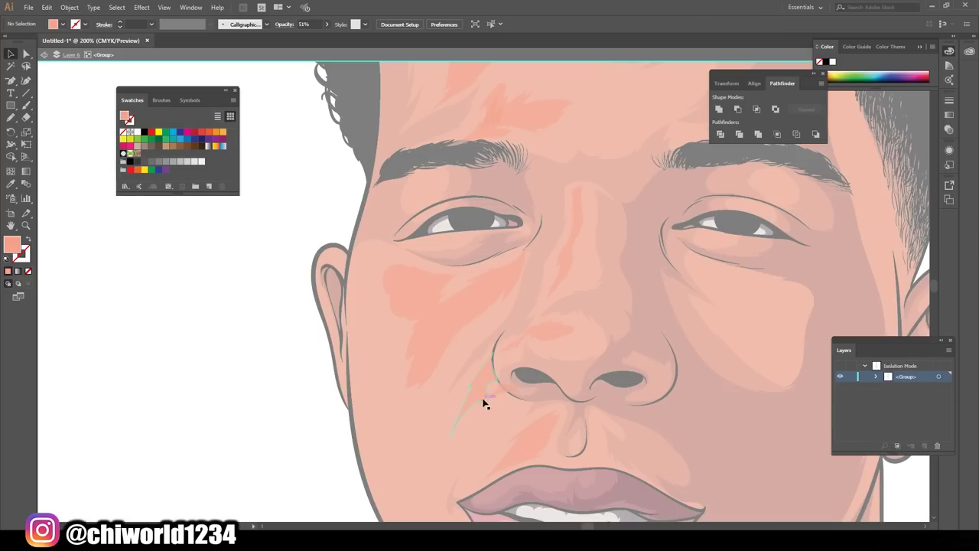
pyautogui.press('Escape')
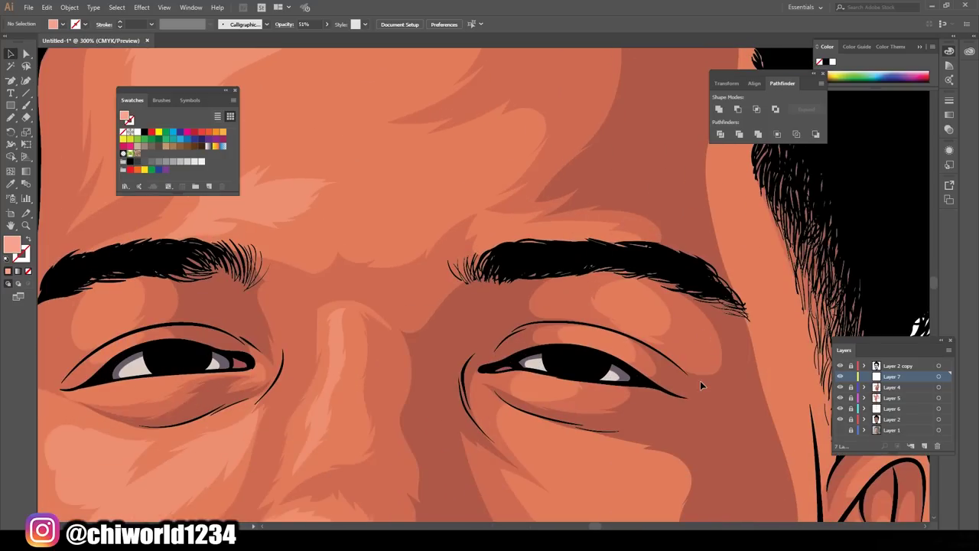
# With a dark red-brown fill, paint shadows at the eye corner, upper eyelid and beneath the brow
pyautogui.press('Return')
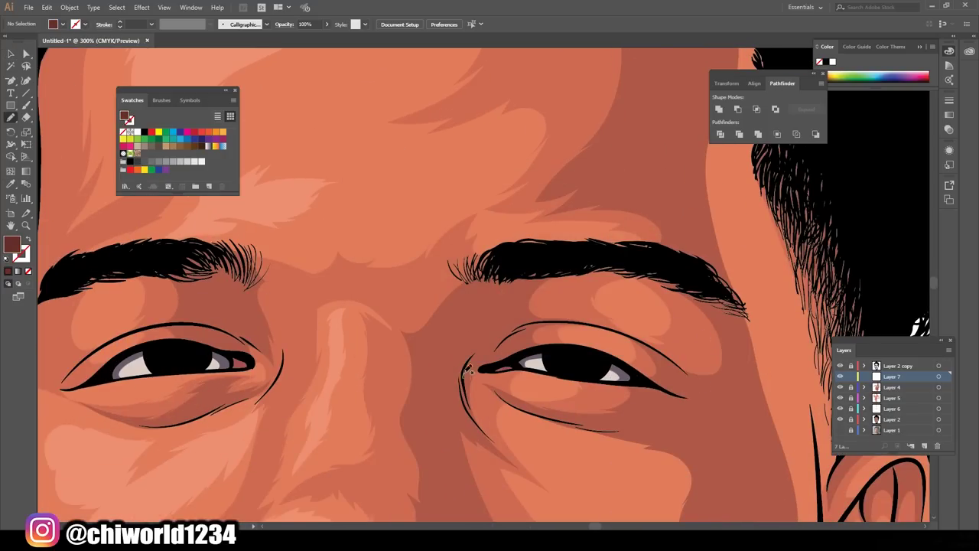
pyautogui.moveTo(472, 412); pyautogui.dragTo(468, 414)
pyautogui.moveTo(464, 373); pyautogui.dragTo(502, 366)
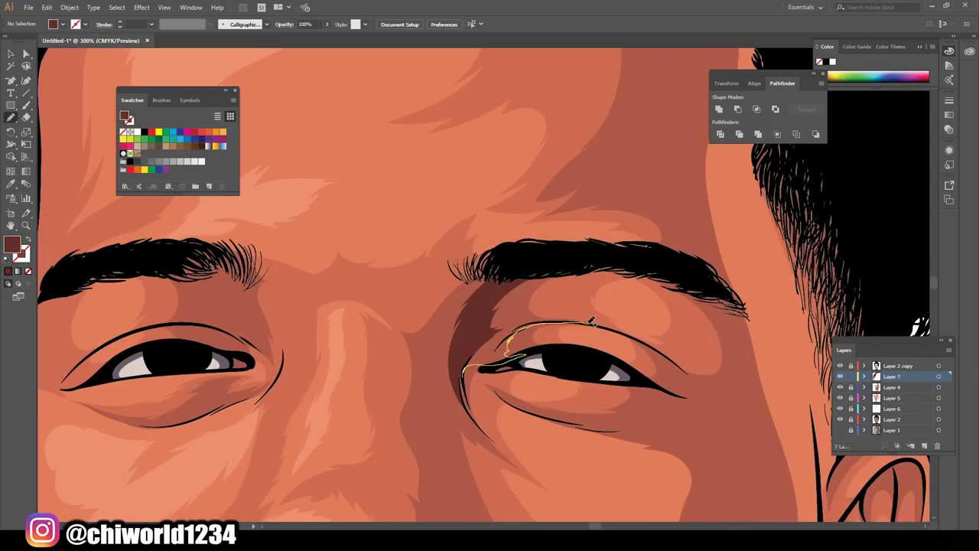
pyautogui.moveTo(591, 322); pyautogui.dragTo(590, 322)
pyautogui.scroll(-2, 535, 337)
pyautogui.scroll(5, 528, 344)
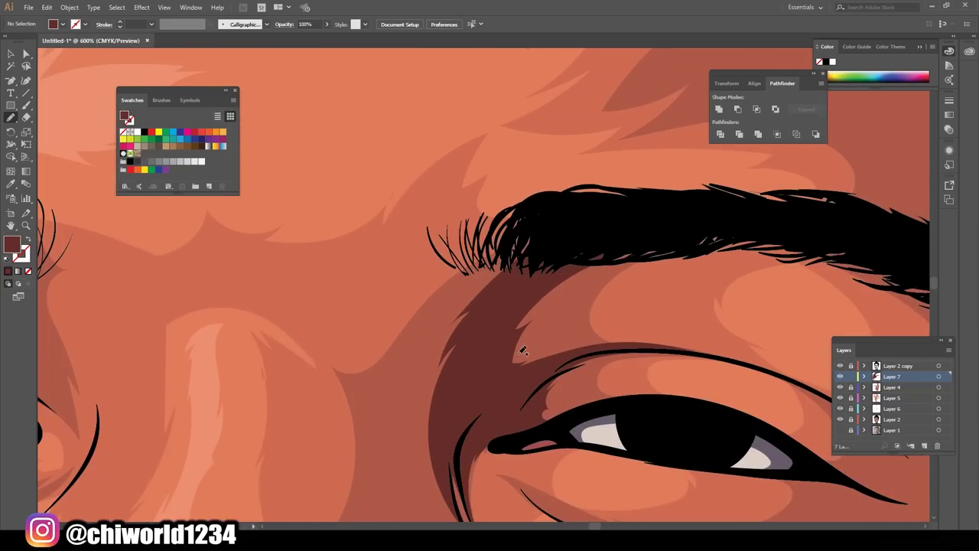
pyautogui.moveTo(451, 305)
pyautogui.mouseDown()
pyautogui.moveTo(383, 440)
pyautogui.moveTo(440, 379)
pyautogui.mouseUp()
pyautogui.scroll(-3, 711, 398)
pyautogui.scroll(3, 612, 332)
pyautogui.scroll(2, 440, 379)
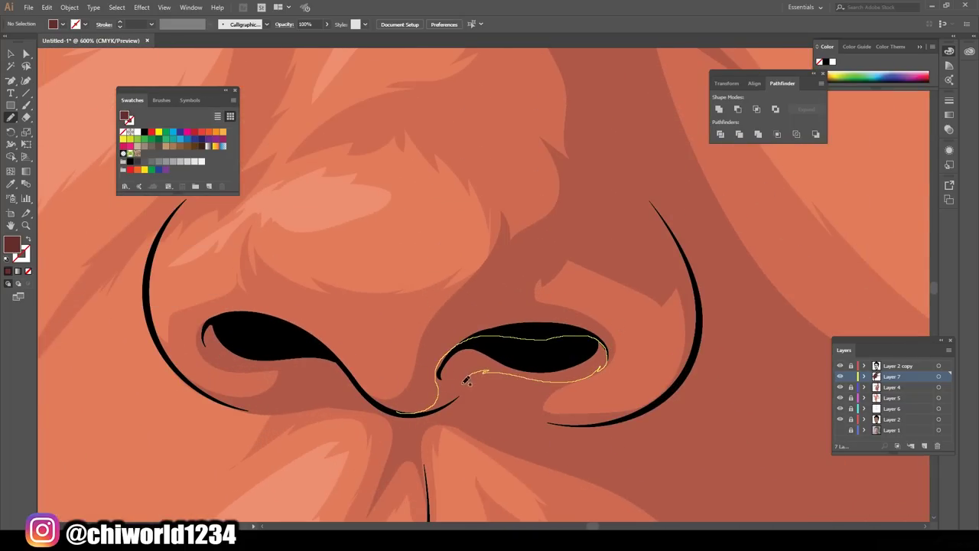
# Paint dark shadow shapes inside and under the nostrils
pyautogui.moveTo(700, 343); pyautogui.dragTo(658, 398)
pyautogui.scroll(-3, 365, 485)
pyautogui.scroll(3, 595, 466)
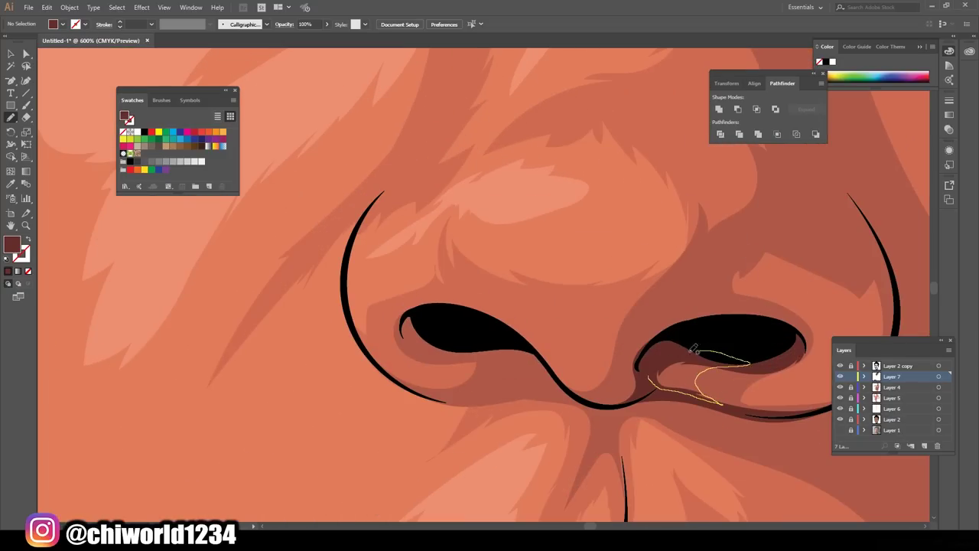
pyautogui.moveTo(587, 403); pyautogui.dragTo(465, 400)
pyautogui.moveTo(586, 403); pyautogui.dragTo(484, 401)
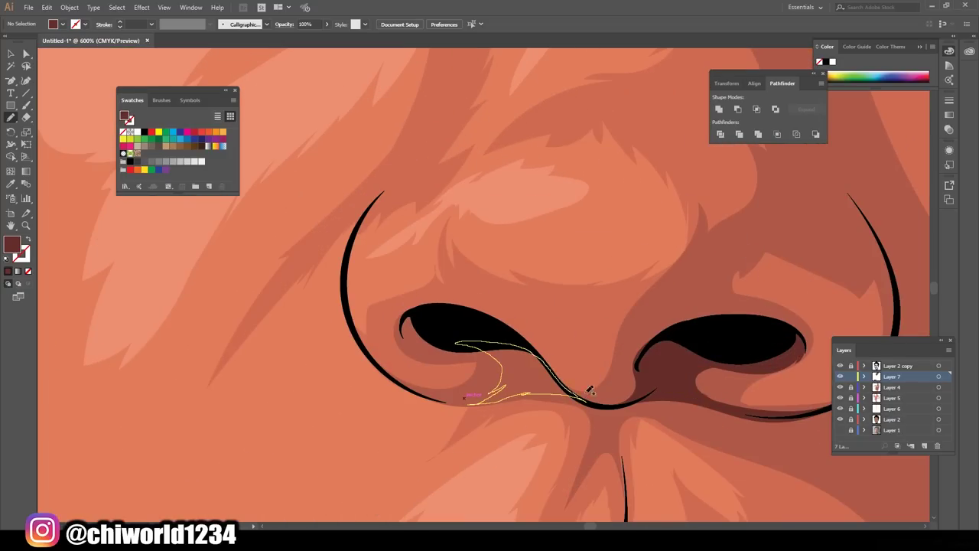
pyautogui.moveTo(589, 390); pyautogui.dragTo(589, 392)
pyautogui.scroll(-3, 415, 339)
pyautogui.scroll(3, 601, 448)
pyautogui.moveTo(410, 306); pyautogui.dragTo(420, 332)
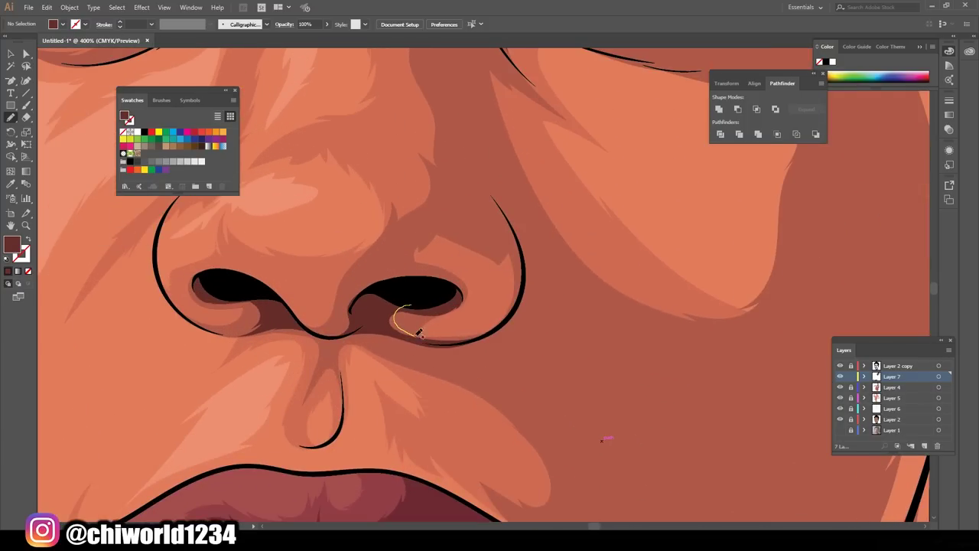
pyautogui.moveTo(535, 273); pyautogui.dragTo(422, 298)
pyautogui.scroll(-3, 423, 299)
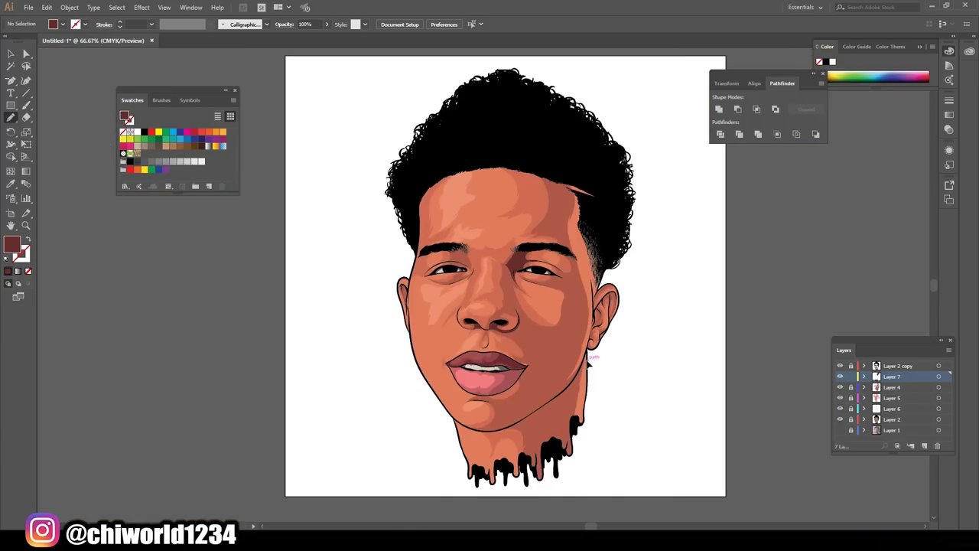
pyautogui.scroll(3, 519, 360)
# Add dark shadow strokes below the eye, near the eyebrow and along the chin
pyautogui.moveTo(539, 296); pyautogui.dragTo(535, 300)
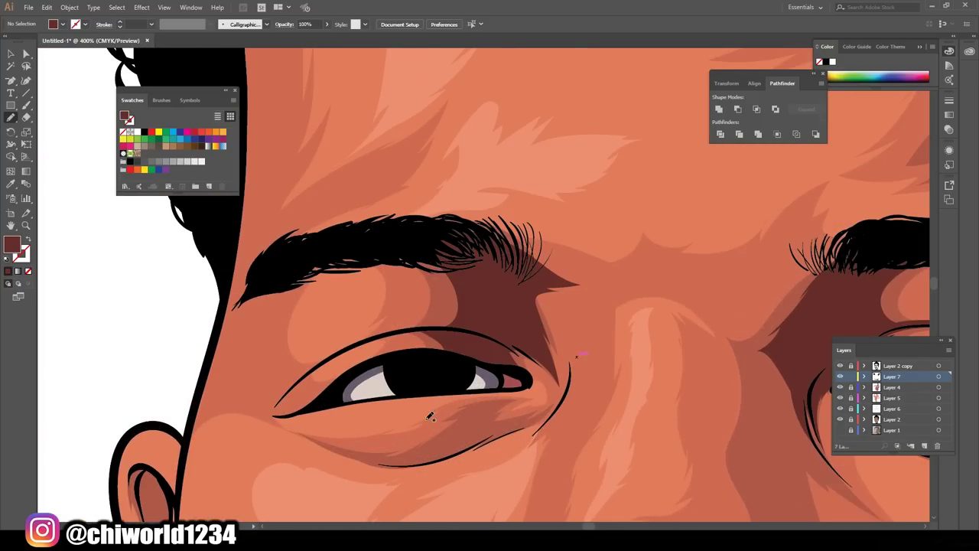
pyautogui.scroll(-3, 429, 306)
pyautogui.scroll(-3, 467, 258)
pyautogui.moveTo(466, 256); pyautogui.dragTo(497, 272)
pyautogui.scroll(2, 648, 389)
pyautogui.scroll(2, 544, 344)
pyautogui.scroll(-3, 497, 273)
pyautogui.scroll(2, 352, 337)
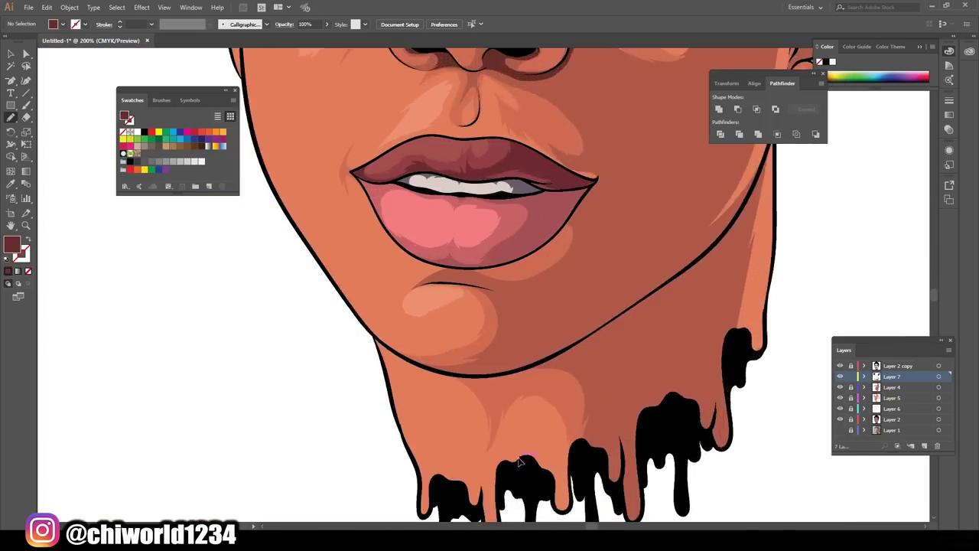
pyautogui.scroll(2, 344, 339)
pyautogui.moveTo(336, 344); pyautogui.dragTo(530, 289)
pyautogui.scroll(-3, 531, 289)
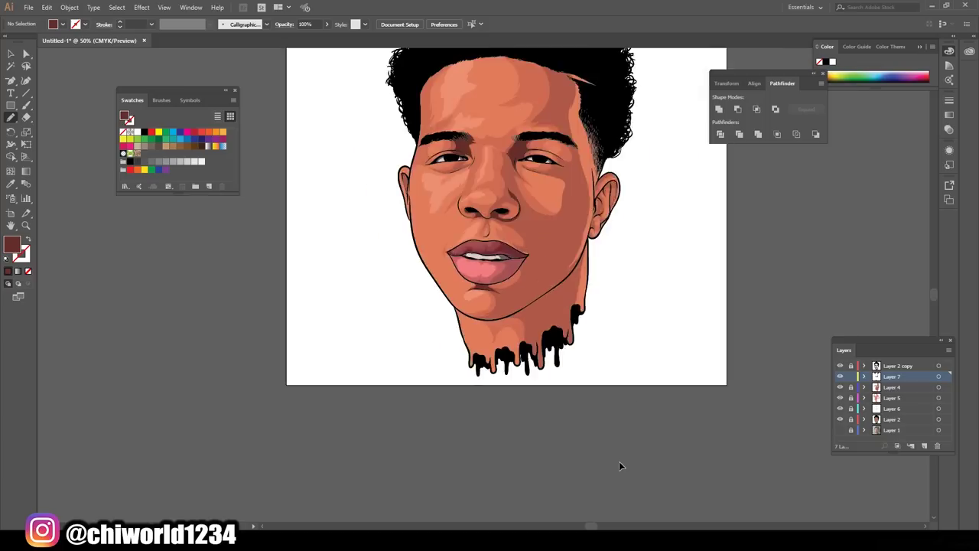
pyautogui.scroll(4, 619, 461)
# Paint dark shadows inside both ears, including a loop in the upper ear
pyautogui.moveTo(469, 295); pyautogui.dragTo(539, 335)
pyautogui.moveTo(466, 442); pyautogui.dragTo(465, 442)
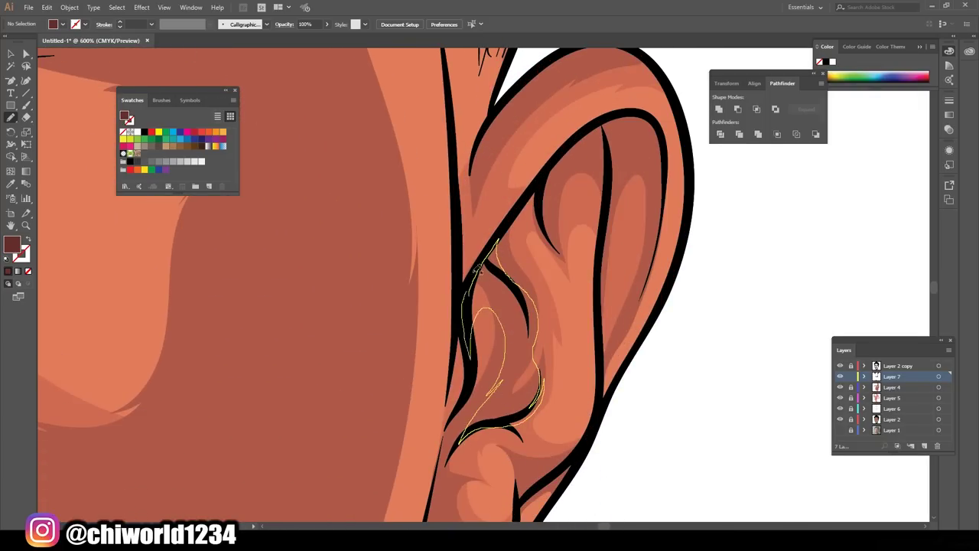
pyautogui.moveTo(580, 142); pyautogui.dragTo(581, 140)
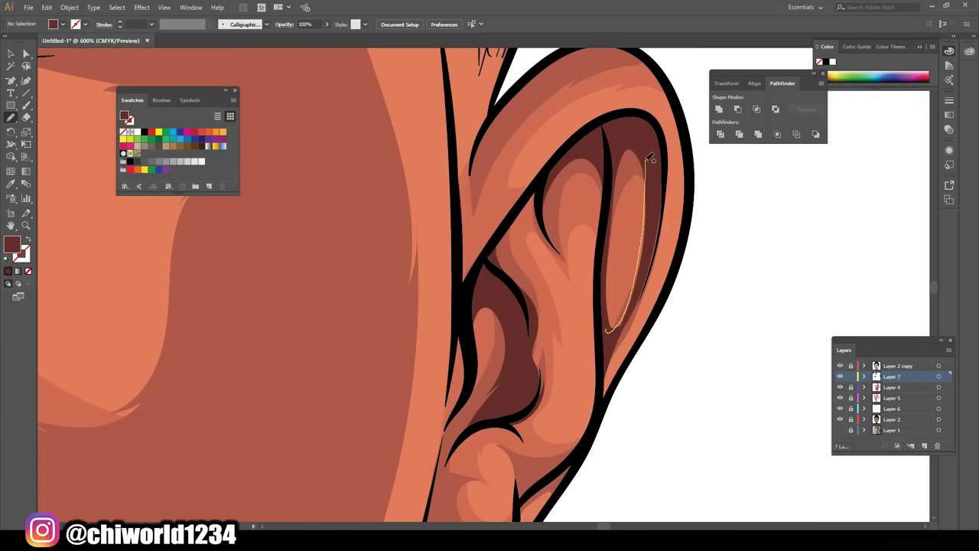
pyautogui.scroll(-3, 492, 384)
pyautogui.scroll(2, 337, 287)
pyautogui.moveTo(335, 251); pyautogui.dragTo(341, 292)
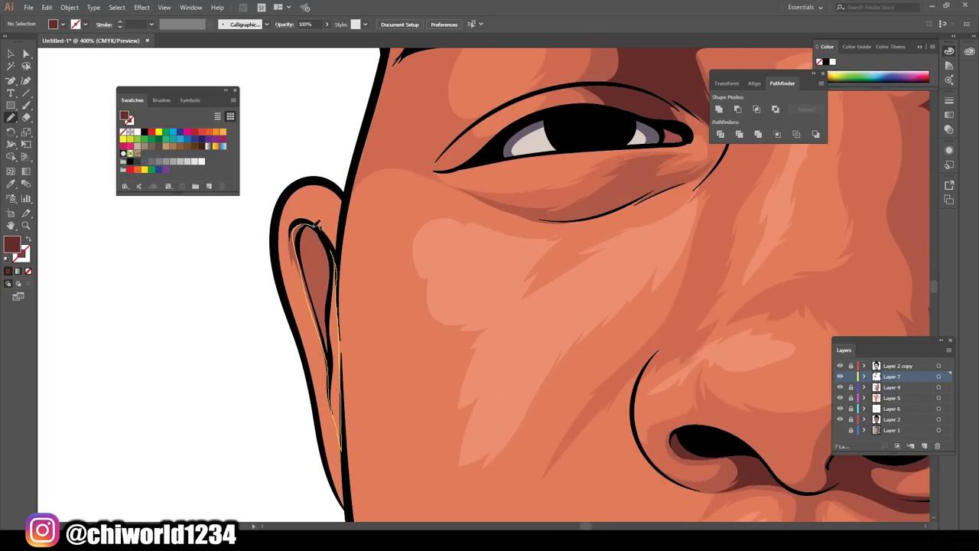
pyautogui.moveTo(316, 222); pyautogui.dragTo(317, 224)
pyautogui.scroll(-3, 415, 394)
pyautogui.scroll(3, 601, 288)
pyautogui.scroll(1, 459, 306)
# Paint dark shadow creases under both eyes
pyautogui.moveTo(407, 303); pyautogui.dragTo(568, 331)
pyautogui.scroll(-3, 459, 321)
pyautogui.scroll(3, 459, 306)
pyautogui.moveTo(612, 283); pyautogui.dragTo(357, 372)
pyautogui.scroll(-3, 547, 392)
pyautogui.scroll(5, 618, 372)
# Paint dark shadows along and under the jawline
pyautogui.scroll(-1, 490, 307)
pyautogui.moveTo(470, 360)
pyautogui.mouseDown()
pyautogui.moveTo(543, 344)
pyautogui.moveTo(623, 230)
pyautogui.moveTo(339, 411)
pyautogui.mouseUp()
pyautogui.scroll(-3, 339, 411)
pyautogui.scroll(3, 537, 385)
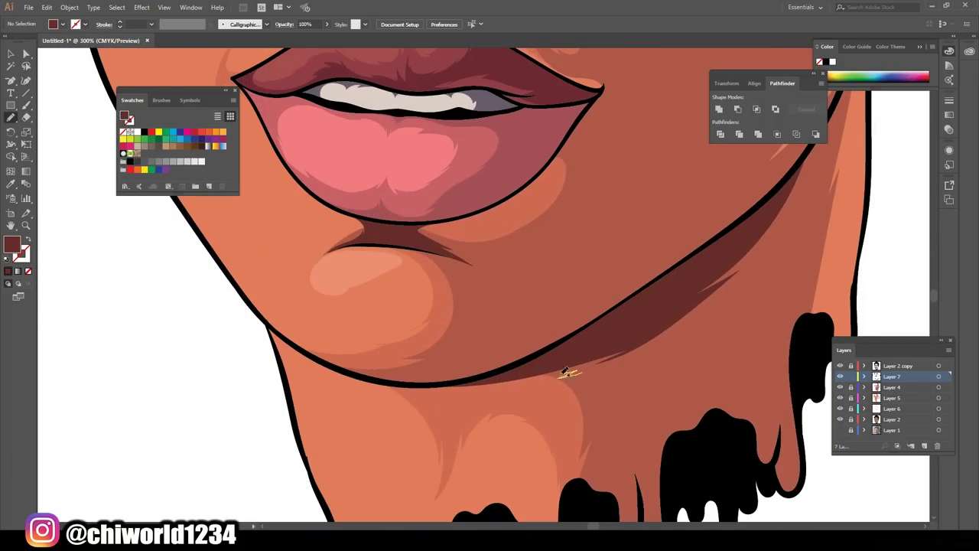
pyautogui.moveTo(564, 371); pyautogui.dragTo(390, 401)
pyautogui.moveTo(494, 387); pyautogui.dragTo(453, 383)
pyautogui.hscroll(2, 608, 331)
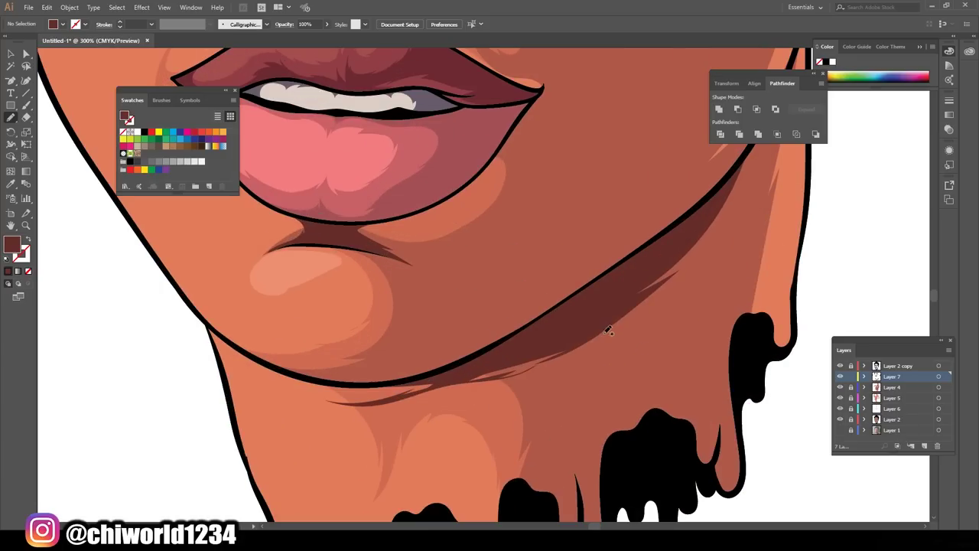
pyautogui.scroll(-5, 673, 324)
pyautogui.scroll(2, 666, 321)
pyautogui.scroll(1, 699, 323)
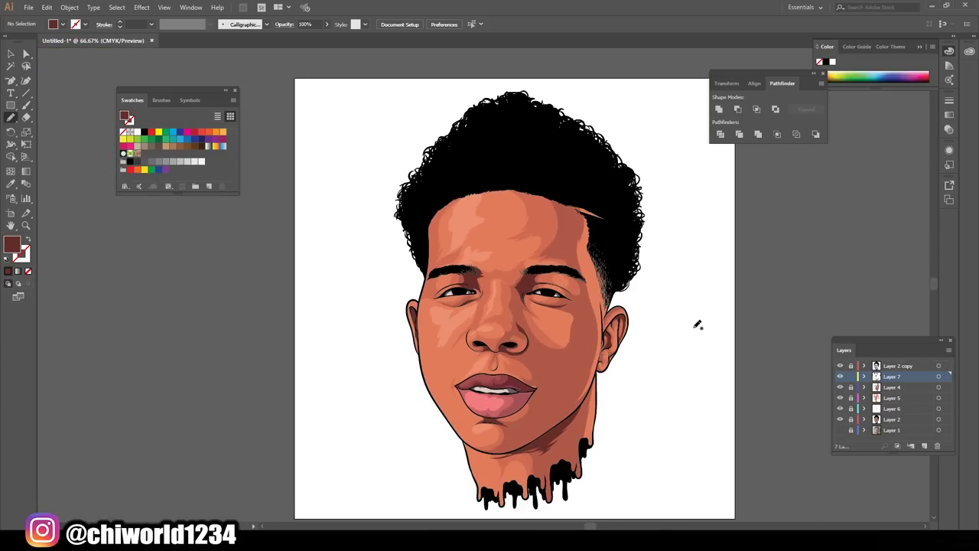
pyautogui.scroll(-1, 759, 373)
# Eyedrop the lip pink, darken it, and paint a shading stroke on the upper lip
pyautogui.scroll(3, 490, 379)
pyautogui.scroll(2, 490, 378)
pyautogui.press('i')
pyautogui.click(421, 335)
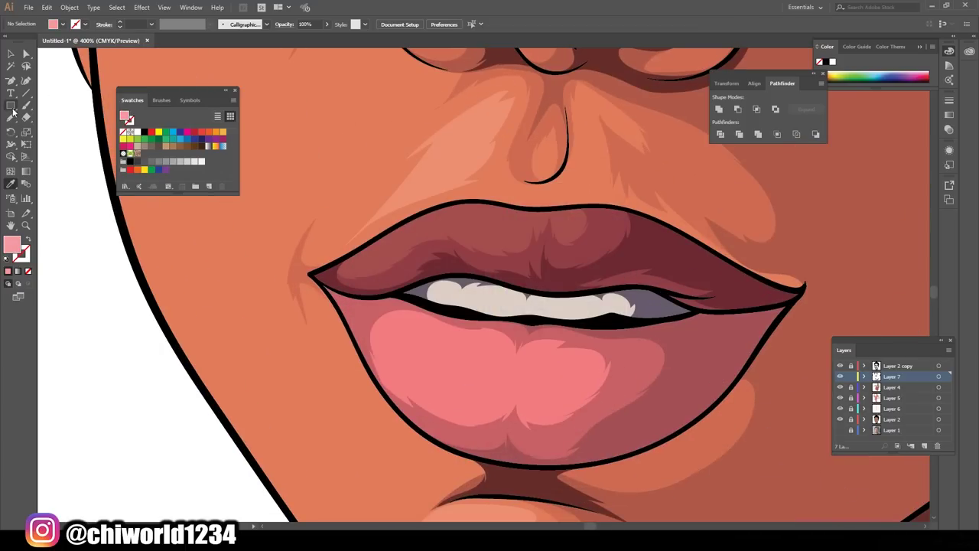
pyautogui.hotkey('shift', 'b')
pyautogui.doubleClick(11, 243)
pyautogui.click(587, 201)
pyautogui.moveTo(406, 243); pyautogui.dragTo(446, 225)
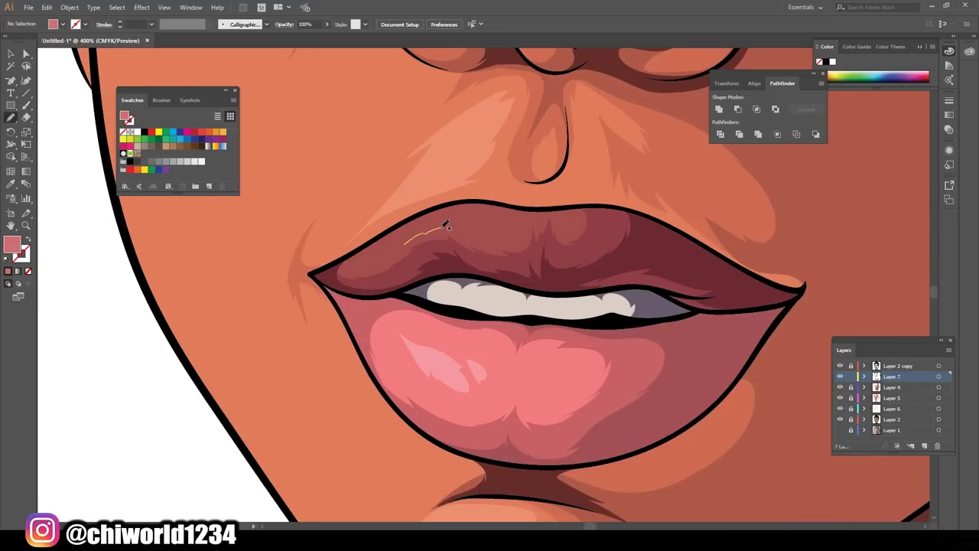
pyautogui.moveTo(366, 260); pyautogui.dragTo(364, 262)
# Choose a darker lip red and paint a shading stroke on the lip
pyautogui.hotkey('ctrl', '1')
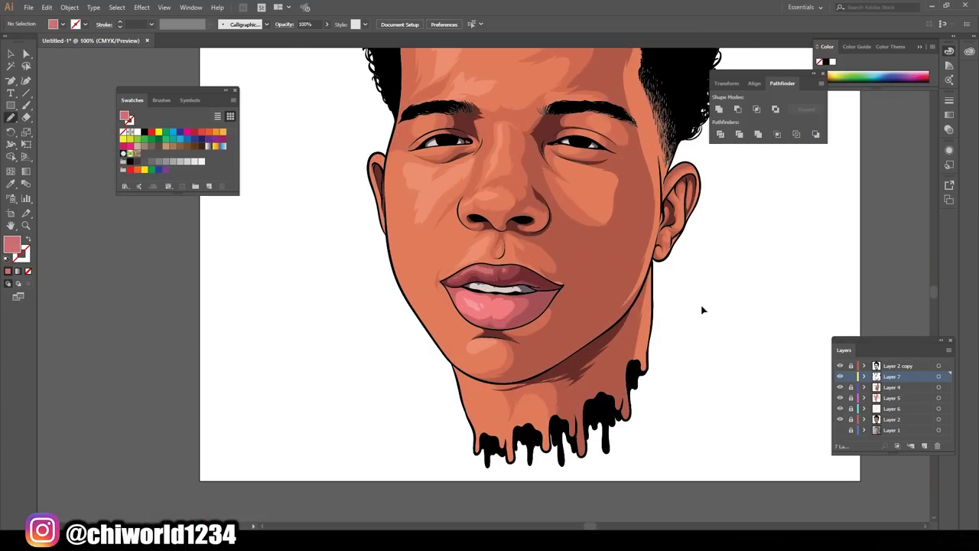
pyautogui.scroll(5, 703, 310)
pyautogui.doubleClick(12, 243)
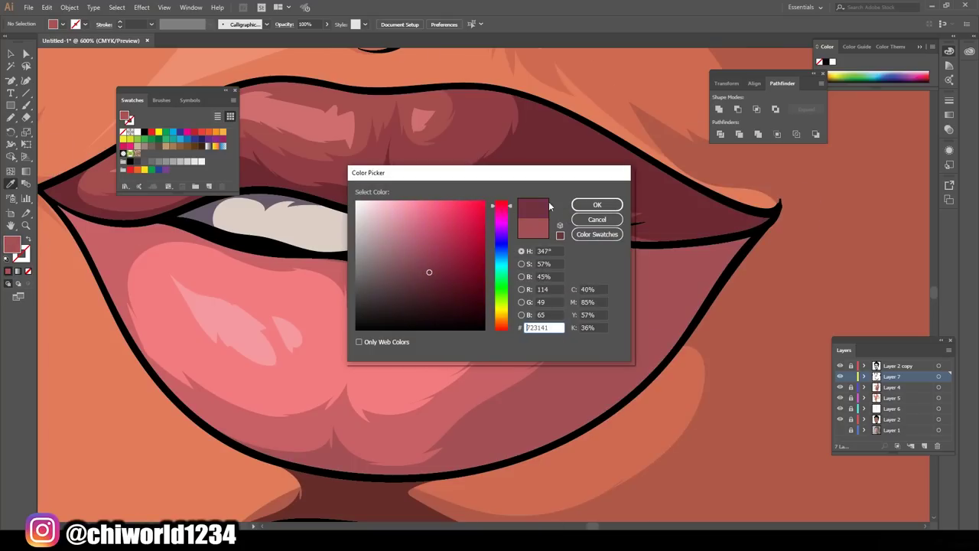
pyautogui.click(597, 204)
pyautogui.hotkey('shift', 'b')
pyautogui.moveTo(654, 187); pyautogui.dragTo(636, 298)
# Paint shadow strokes on the lower lip and its corner
pyautogui.scroll(-2, 455, 381)
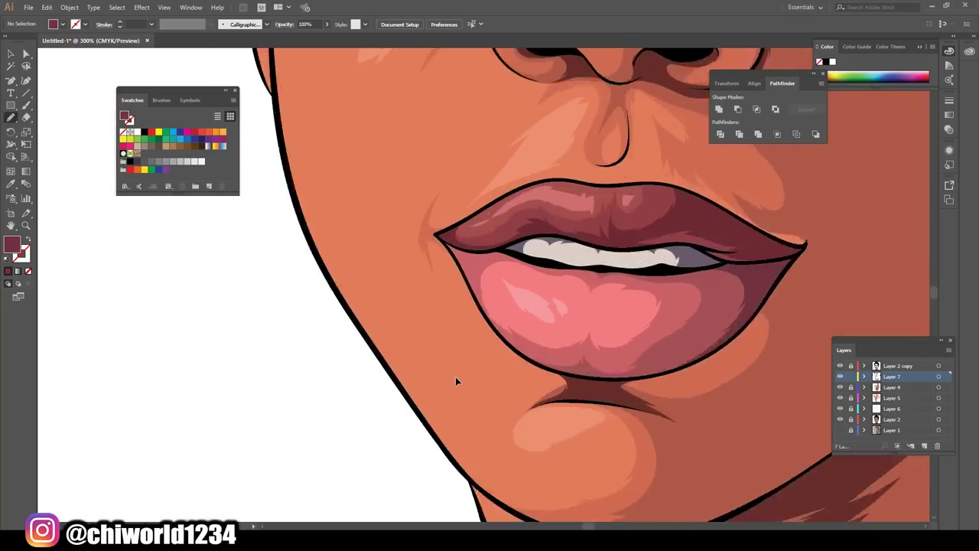
pyautogui.scroll(2, 455, 381)
pyautogui.moveTo(739, 402); pyautogui.dragTo(809, 273)
pyautogui.hotkey('ctrl', '0')
pyautogui.scroll(5, 711, 317)
pyautogui.moveTo(612, 302); pyautogui.dragTo(608, 467)
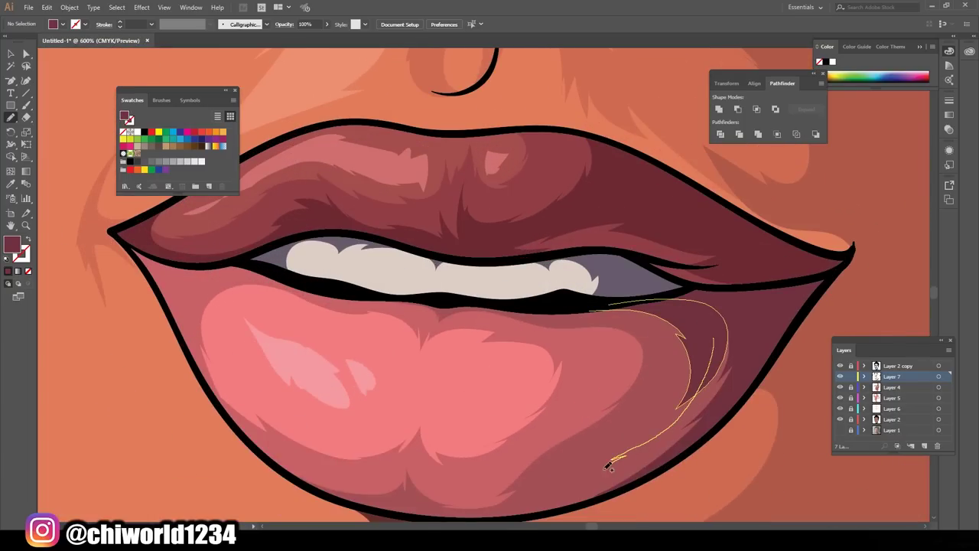
pyautogui.scroll(-5, 482, 428)
# Lower the lower-lip shadow path's opacity to 72%
pyautogui.press('v')
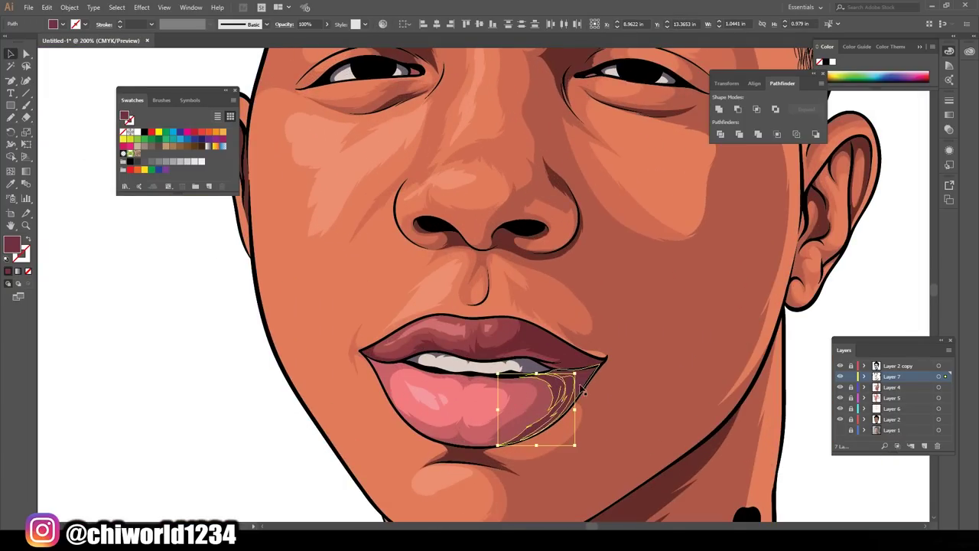
pyautogui.click(70, 7)
pyautogui.click(326, 23)
pyautogui.moveTo(329, 36); pyautogui.dragTo(314, 36)
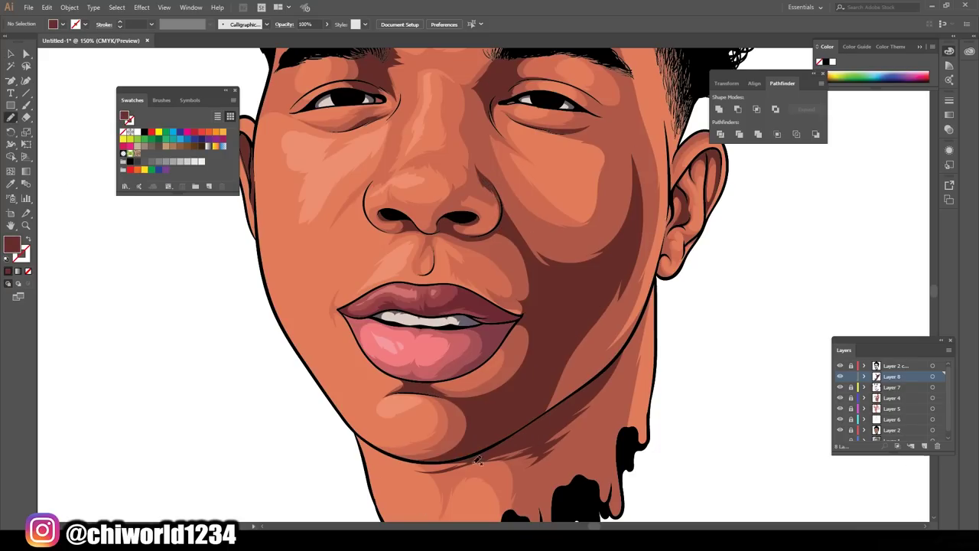
pyautogui.scroll(5, 414, 374)
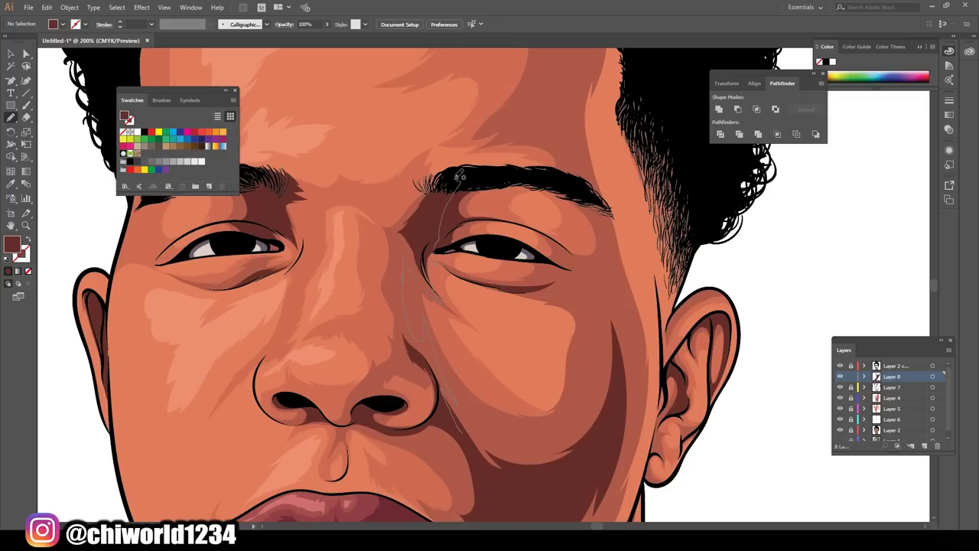
pyautogui.hotkey('ctrl', '-')
pyautogui.scroll(1, 512, 322)
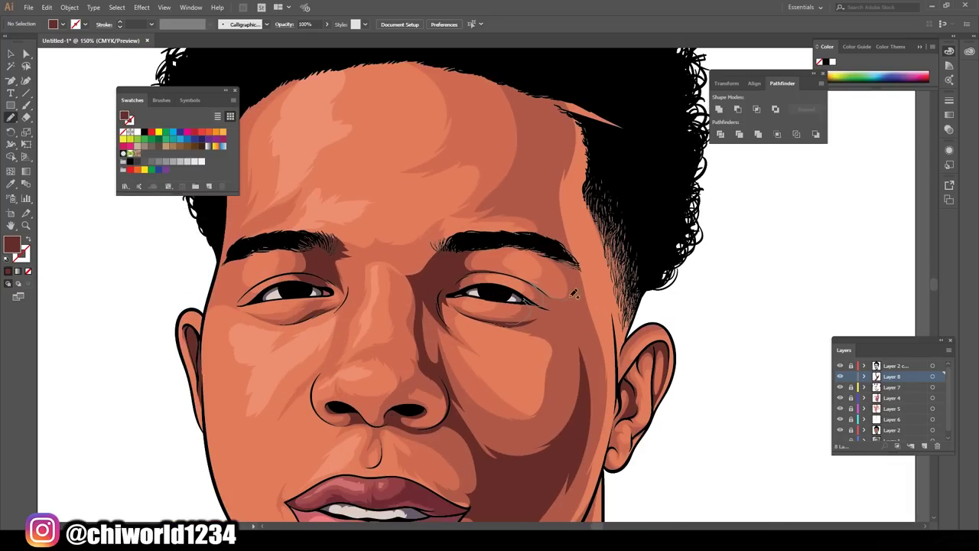
pyautogui.scroll(1, 526, 263)
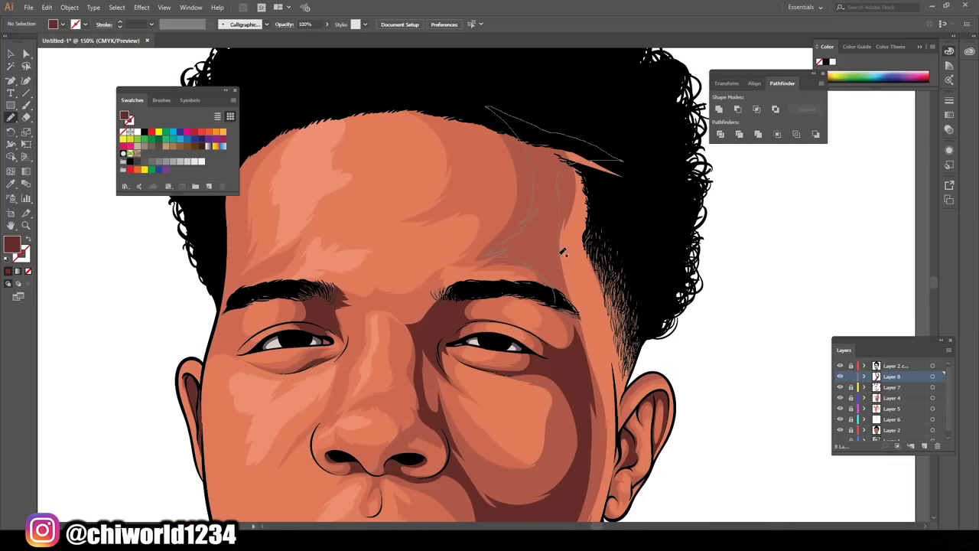
pyautogui.hotkey('ctrl', '0')
pyautogui.scroll(5, 467, 399)
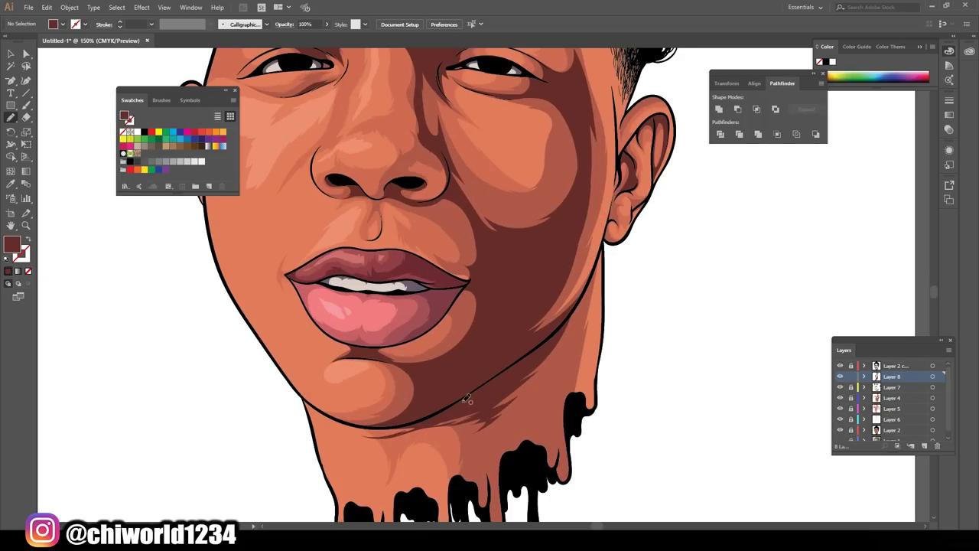
pyautogui.scroll(-2, 467, 400)
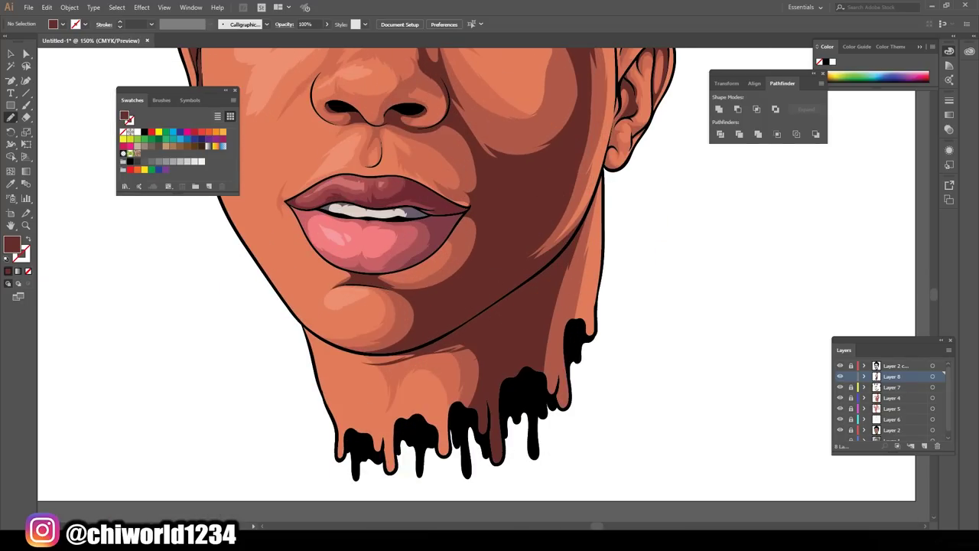
pyautogui.hotkey('ctrl', '0')
pyautogui.scroll(5, 652, 339)
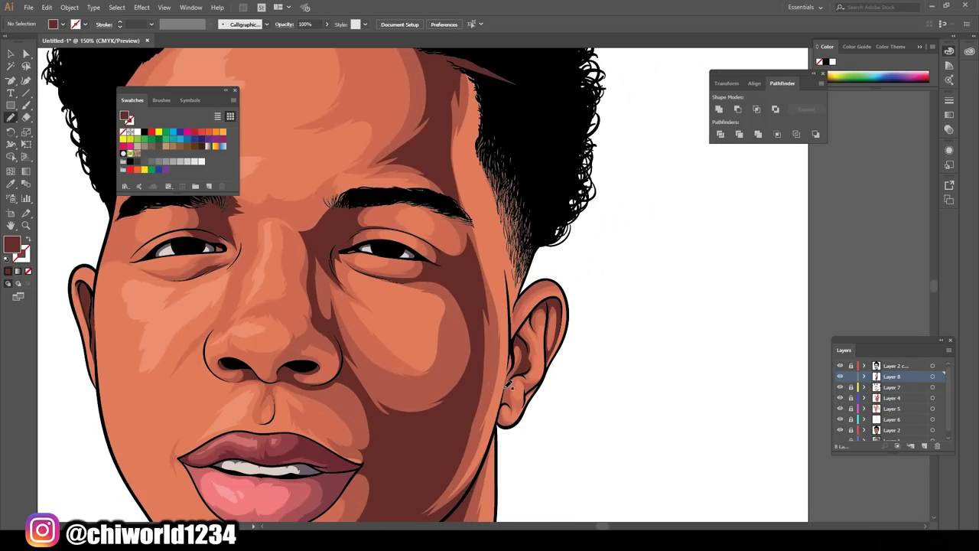
pyautogui.hotkey('ctrl', '0')
pyautogui.scroll(5, 603, 350)
pyautogui.hotkey('ctrl', '-')
pyautogui.hotkey('ctrl', '-')
pyautogui.hotkey('ctrl', '-')
pyautogui.press('v')
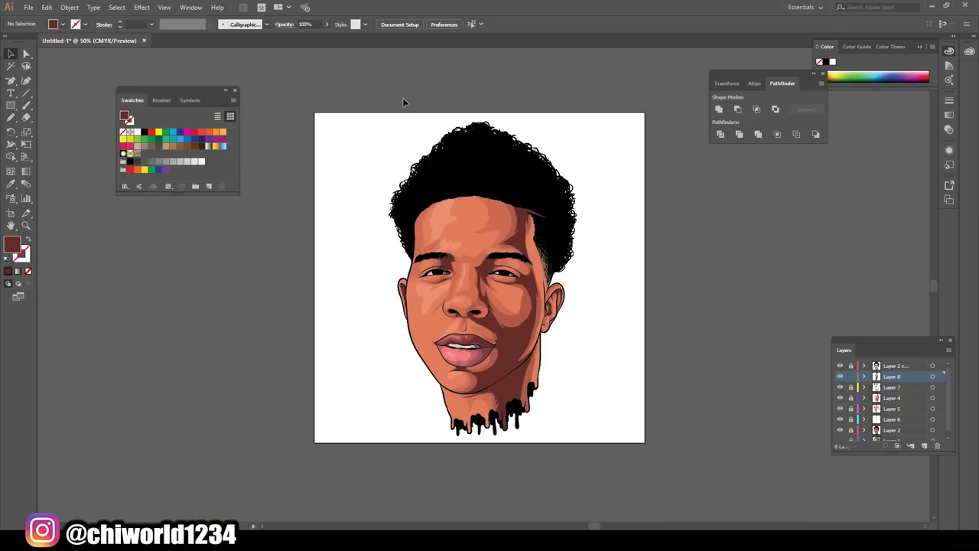
pyautogui.hotkey('ctrl', '1')
pyautogui.click(70, 7)
pyautogui.click(327, 24)
pyautogui.moveTo(330, 40); pyautogui.dragTo(300, 40)
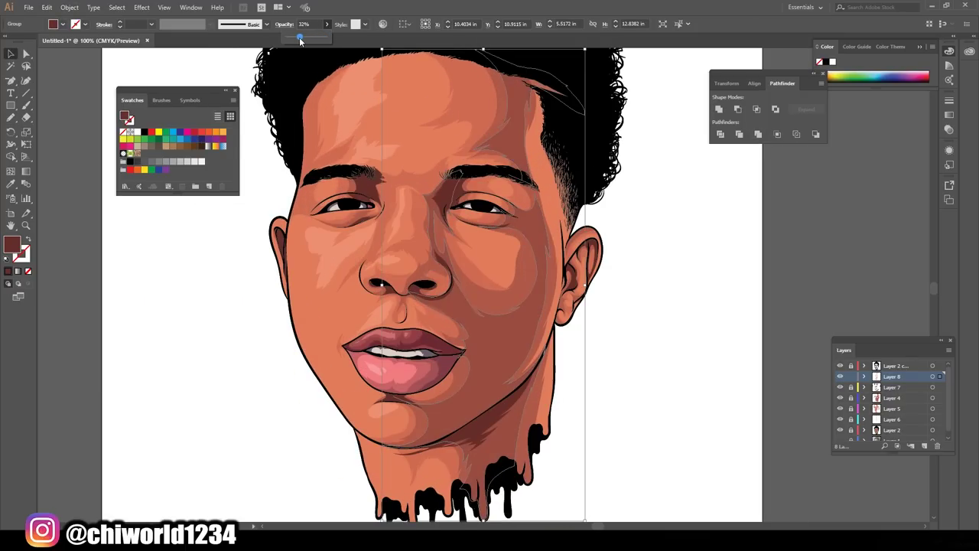
pyautogui.click(656, 322)
pyautogui.hotkey('ctrl', '-')
pyautogui.hotkey('ctrl', '-')
pyautogui.hotkey('ctrl', '+')
pyautogui.hotkey('ctrl', '+')
pyautogui.hotkey('ctrl', '-')
pyautogui.hotkey('ctrl', '-')
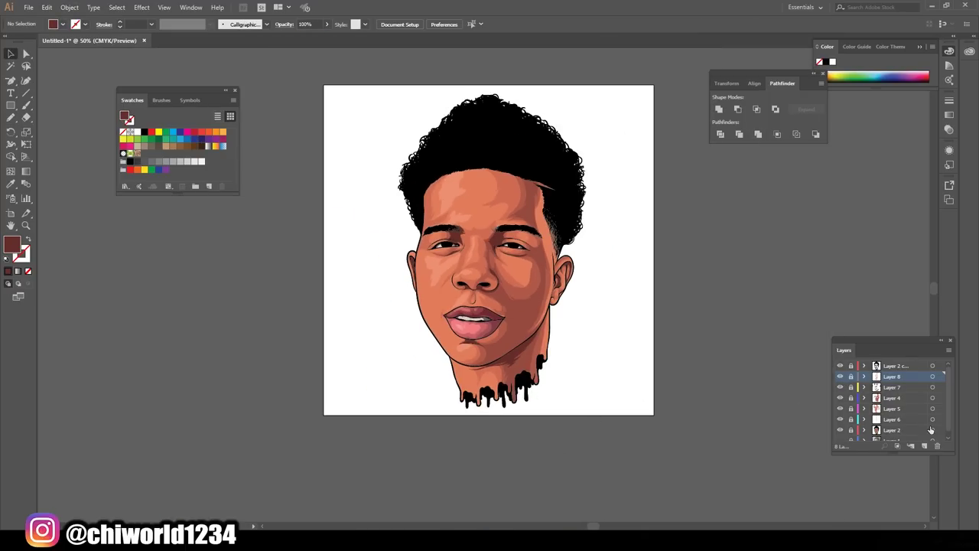
pyautogui.click(931, 431)
pyautogui.click(924, 446)
# Pick a light lavender fill and draw a rim-light stroke along the right jaw with the Pencil
pyautogui.hotkey('ctrl', '+')
pyautogui.hotkey('ctrl', '+')
pyautogui.hotkey('ctrl', '+')
pyautogui.doubleClick(11, 244)
pyautogui.click(394, 202)
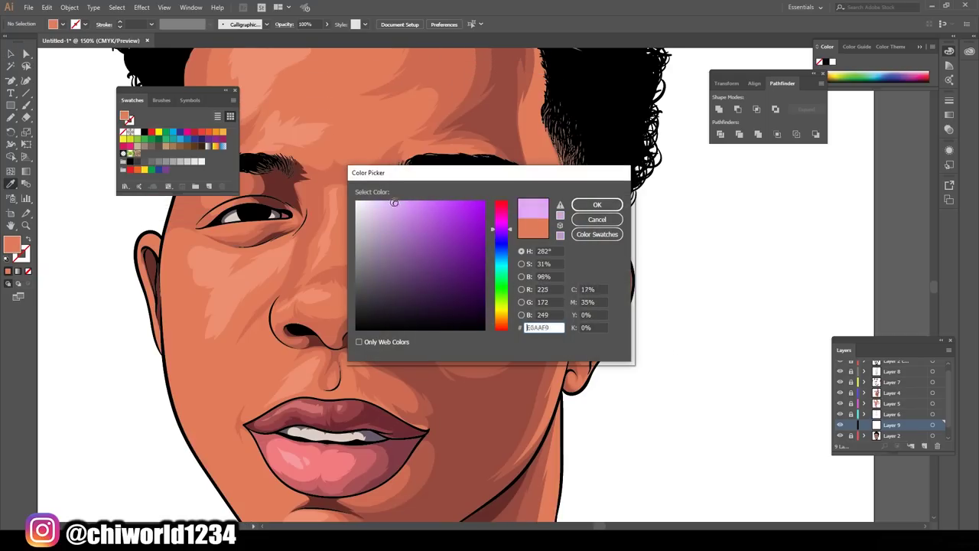
pyautogui.press('Return')
pyautogui.press('n')
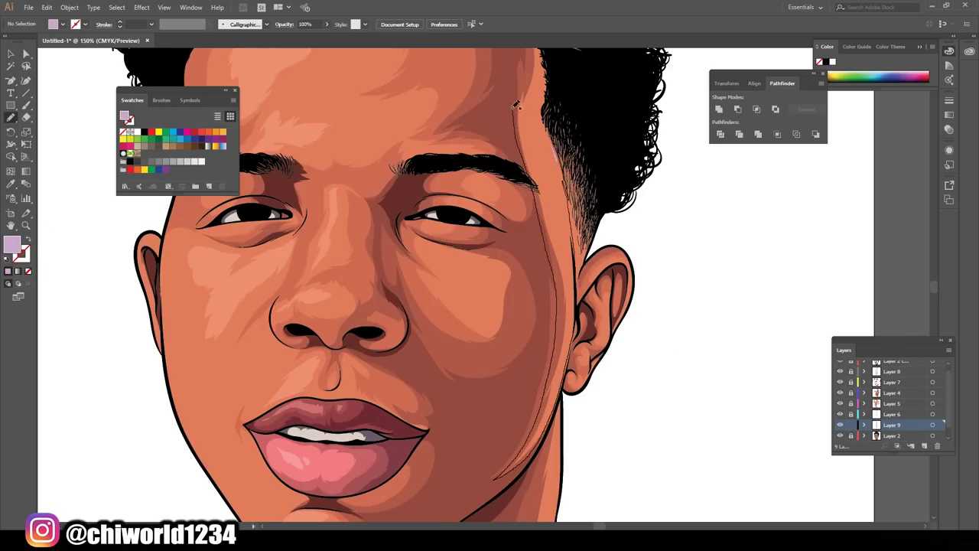
pyautogui.moveTo(552, 420); pyautogui.dragTo(542, 70)
# Add more lavender rim-light strokes along the right jaw and ear
pyautogui.hotkey('ctrl', '+')
pyautogui.hotkey('ctrl', '+')
pyautogui.scroll(-3, 607, 385)
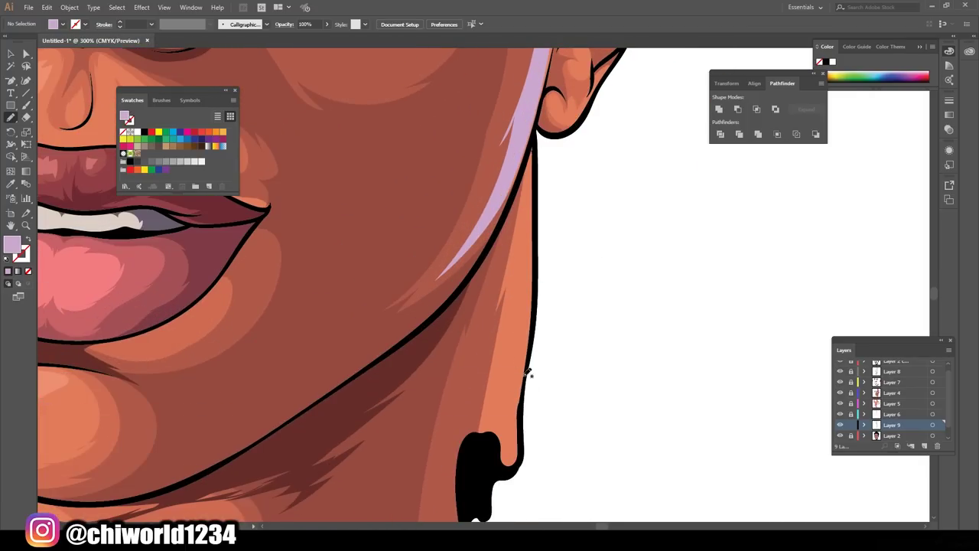
pyautogui.moveTo(482, 427); pyautogui.dragTo(532, 141)
pyautogui.scroll(3, 535, 212)
pyautogui.scroll(5, 536, 212)
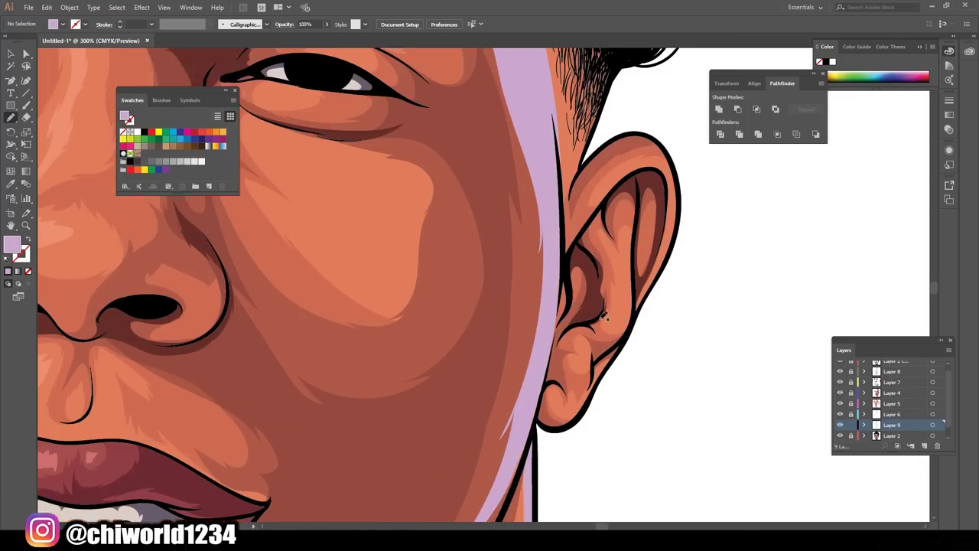
pyautogui.scroll(3, 535, 212)
pyautogui.moveTo(633, 241)
pyautogui.mouseDown()
pyautogui.moveTo(621, 367)
pyautogui.moveTo(586, 424)
pyautogui.mouseUp()
pyautogui.scroll(1, 664, 283)
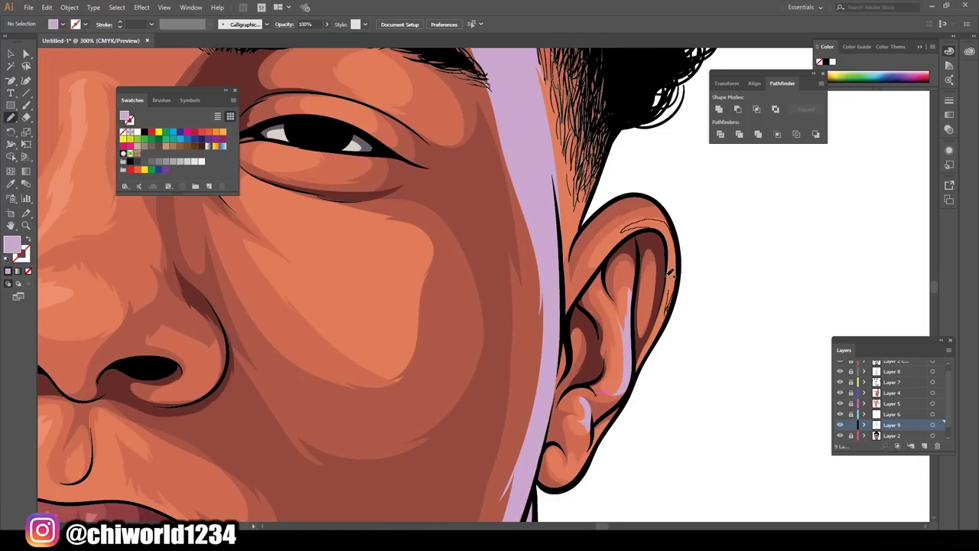
# Paint a lavender highlight above the left eyebrow on the forehead
pyautogui.hotkey('ctrl', '0')
pyautogui.hotkey('ctrl', '+')
pyautogui.hotkey('ctrl', '+')
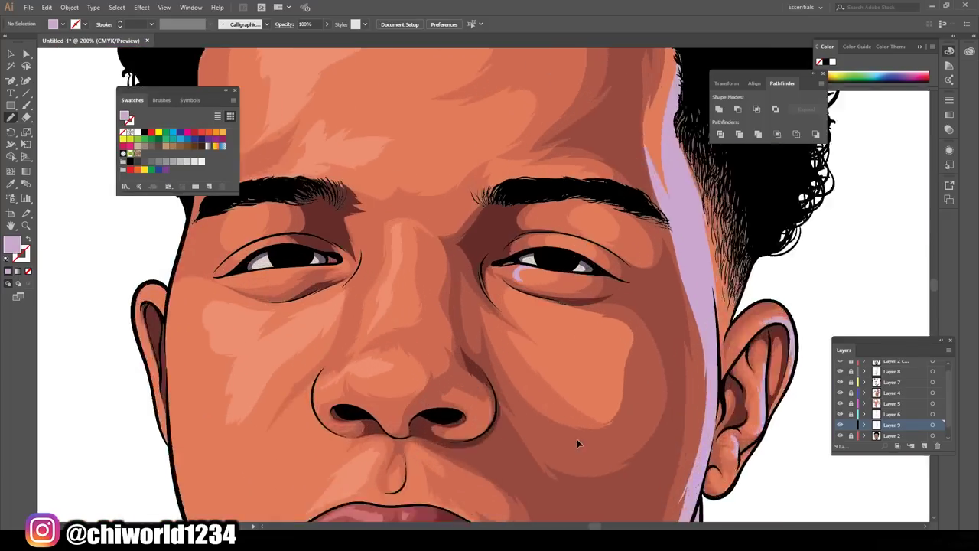
pyautogui.hotkey('ctrl', '+')
pyautogui.hotkey('ctrl', '0')
# Zoom out to review the full portrait and add a new layer
pyautogui.hotkey('ctrl', '+')
pyautogui.hotkey('ctrl', '+')
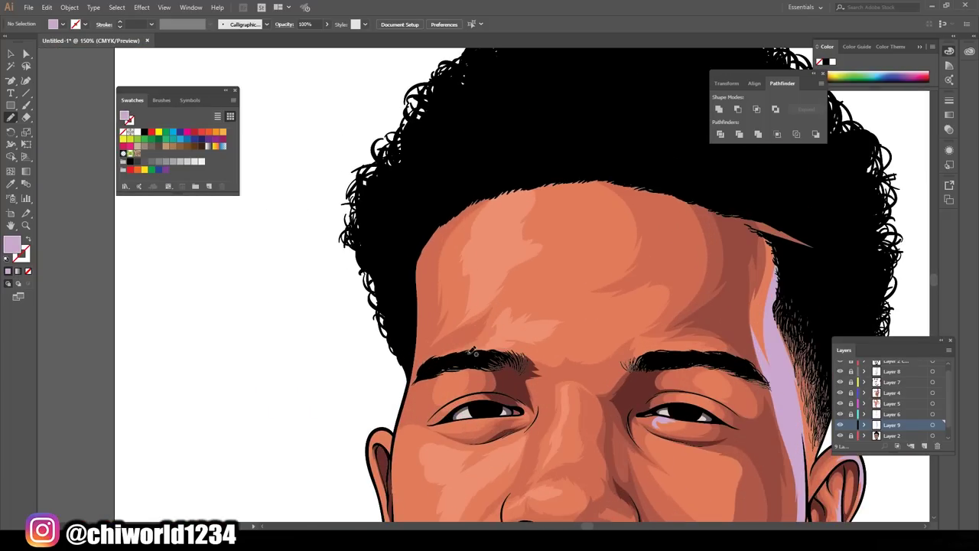
pyautogui.moveTo(459, 327)
pyautogui.mouseDown()
pyautogui.moveTo(496, 299)
pyautogui.moveTo(412, 239)
pyautogui.mouseUp()
pyautogui.hotkey('ctrl', '0')
pyautogui.hotkey('ctrl', '+')
pyautogui.hotkey('ctrl', '+')
pyautogui.hotkey('ctrl', '+')
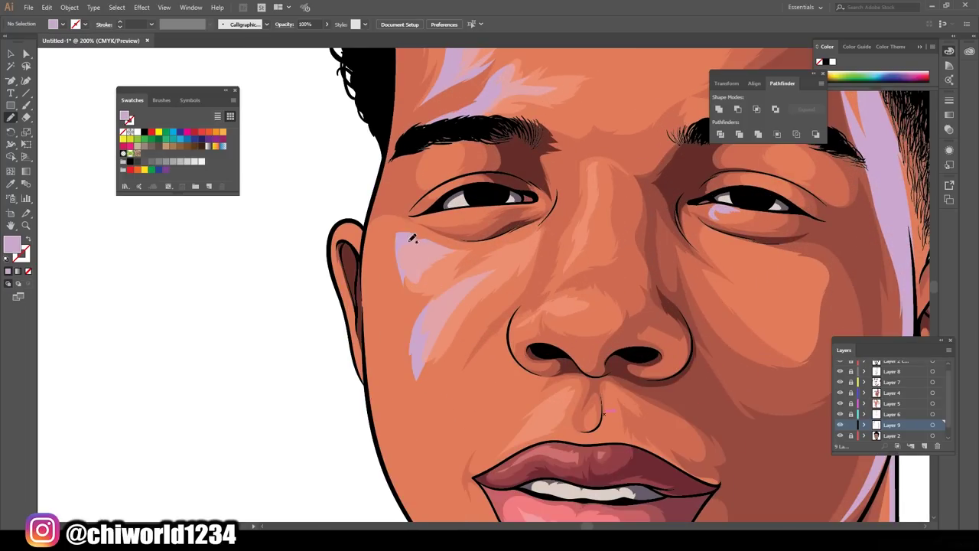
pyautogui.hotkey('ctrl', '0')
pyautogui.hotkey('ctrl', '-')
pyautogui.hotkey('ctrl', '+')
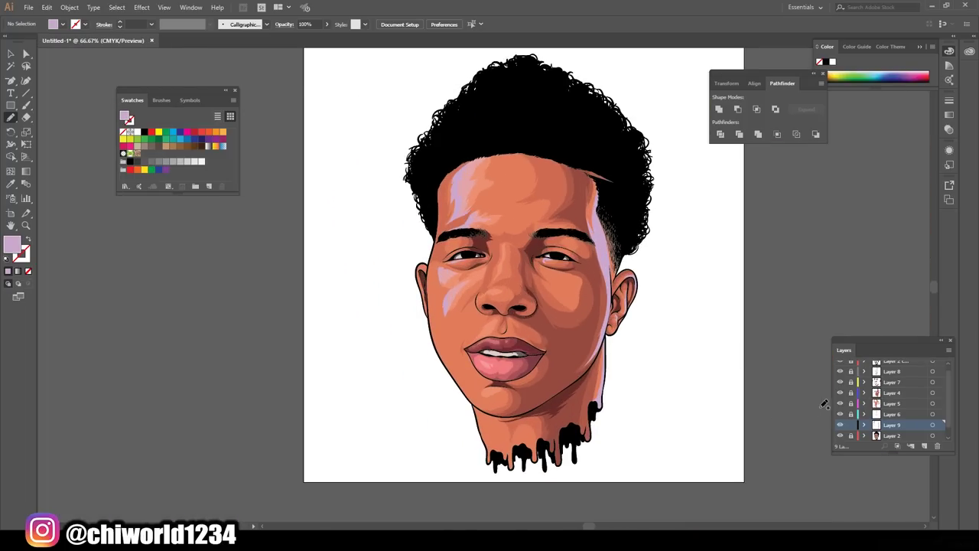
pyautogui.hotkey('ctrl', 'l')
pyautogui.hotkey('ctrl', '+')
pyautogui.hotkey('ctrl', '+')
pyautogui.hotkey('ctrl', '+')
# Select the new layer, bring it to the top, and adjust the fill colour
pyautogui.doubleClick(11, 244)
pyautogui.click(389, 276)
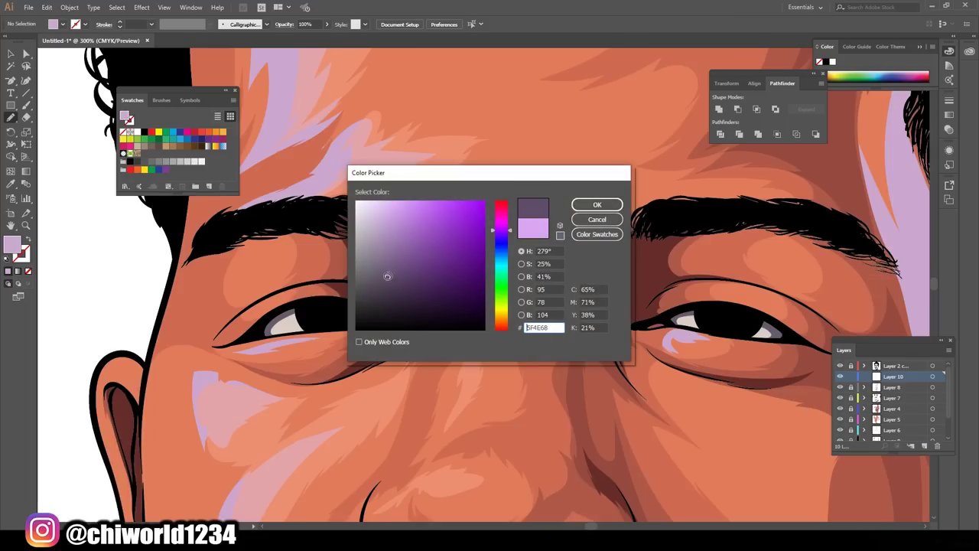
pyautogui.click(592, 205)
pyautogui.hotkey('ctrl', 'shift', ']')
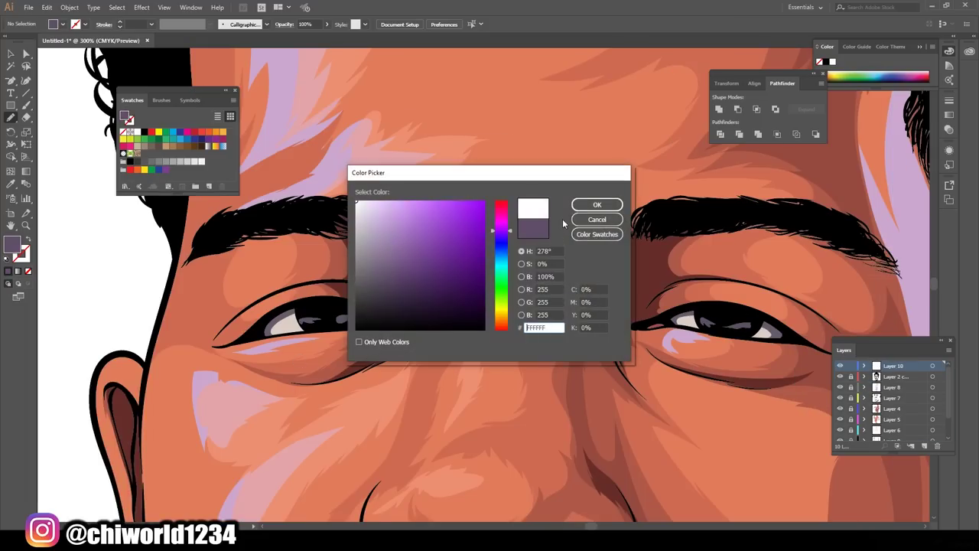
pyautogui.press('Return')
pyautogui.hotkey('ctrl', '0')
pyautogui.hotkey('ctrl', '1')
# Apply a gradient and edit its stop colour, then zoom in on the hair
pyautogui.press('.')
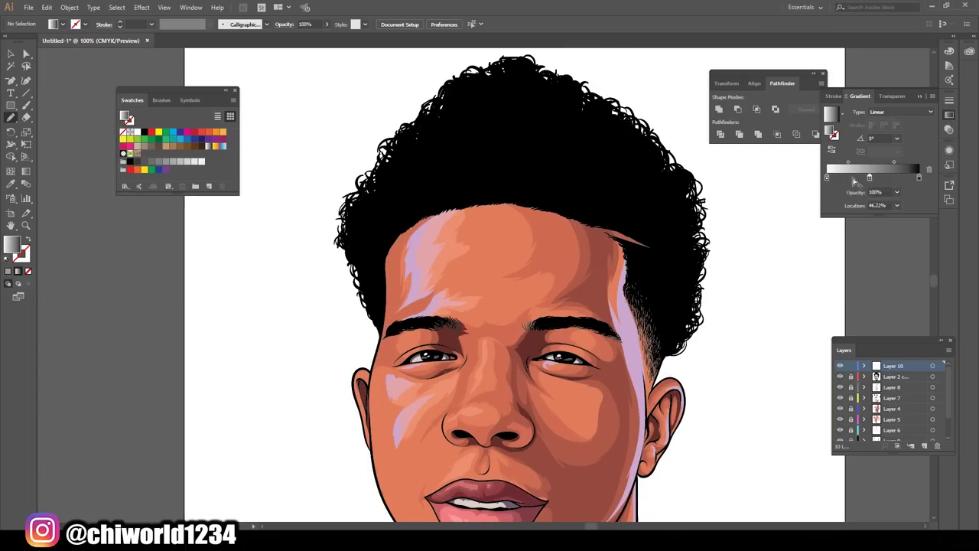
pyautogui.doubleClick(869, 177)
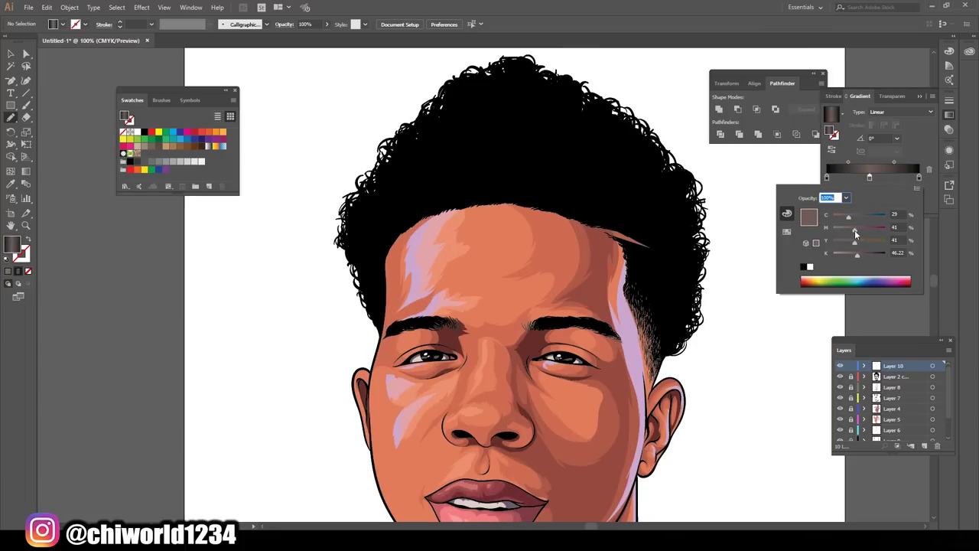
pyautogui.press('/')
pyautogui.hotkey('shift', 'x')
pyautogui.press('b')
pyautogui.hotkey('ctrl', '+')
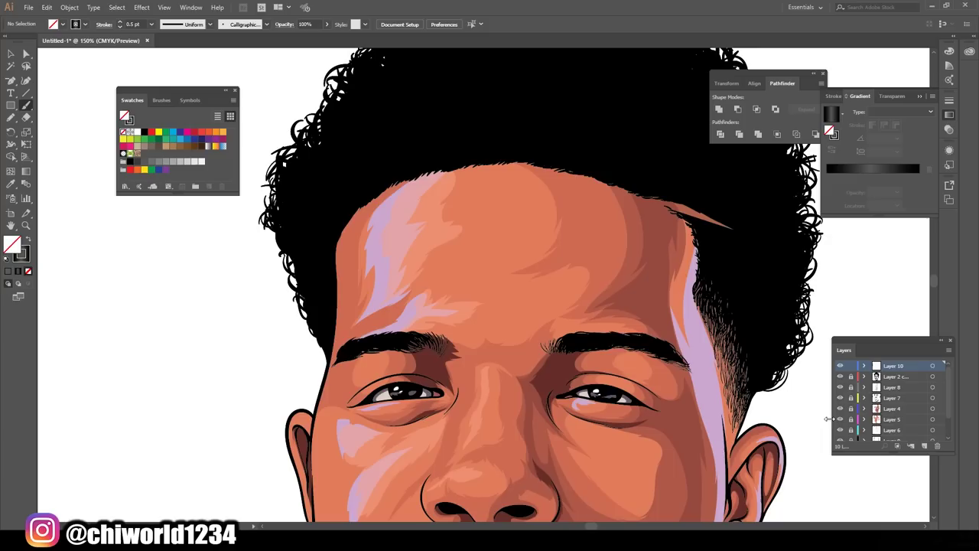
pyautogui.scroll(3, 535, 284)
# Set a grey gradient stroke with no fill and paint strands on the right of the hair
pyautogui.press('.')
pyautogui.doubleClick(869, 176)
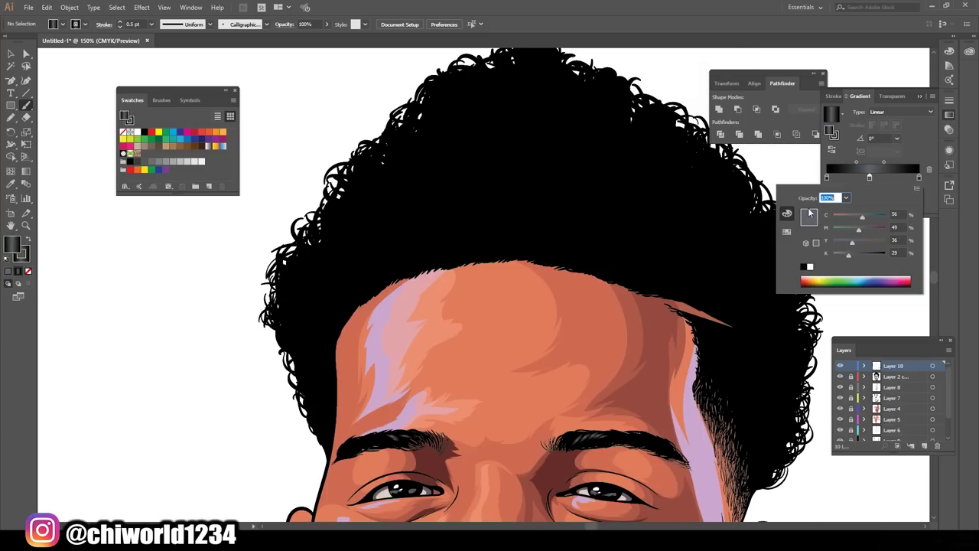
pyautogui.press('Escape')
pyautogui.press('/')
pyautogui.moveTo(656, 204); pyautogui.dragTo(589, 221)
# Paint a long grey strand across the hair top and a short one beside it, then review the whole head
pyautogui.moveTo(506, 173); pyautogui.dragTo(411, 197)
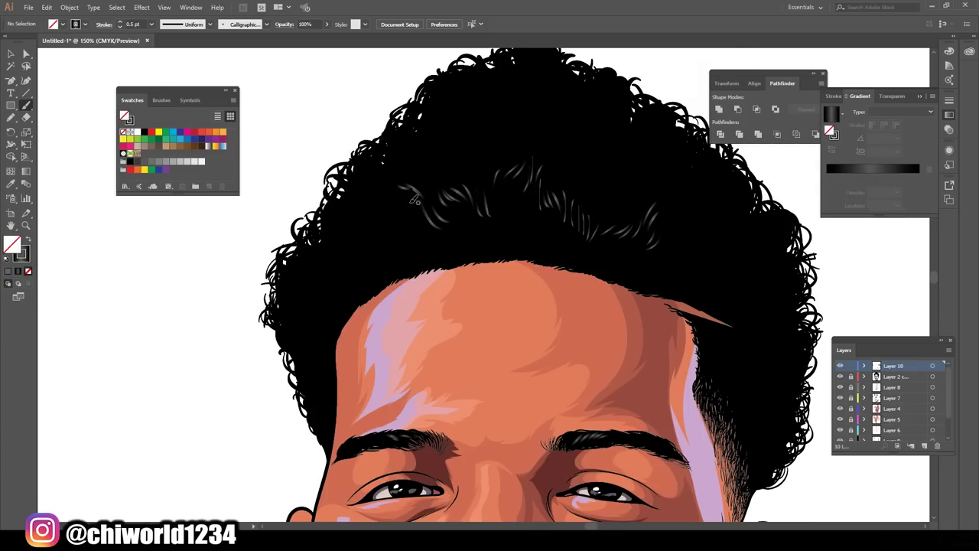
pyautogui.hotkey('ctrl', '-')
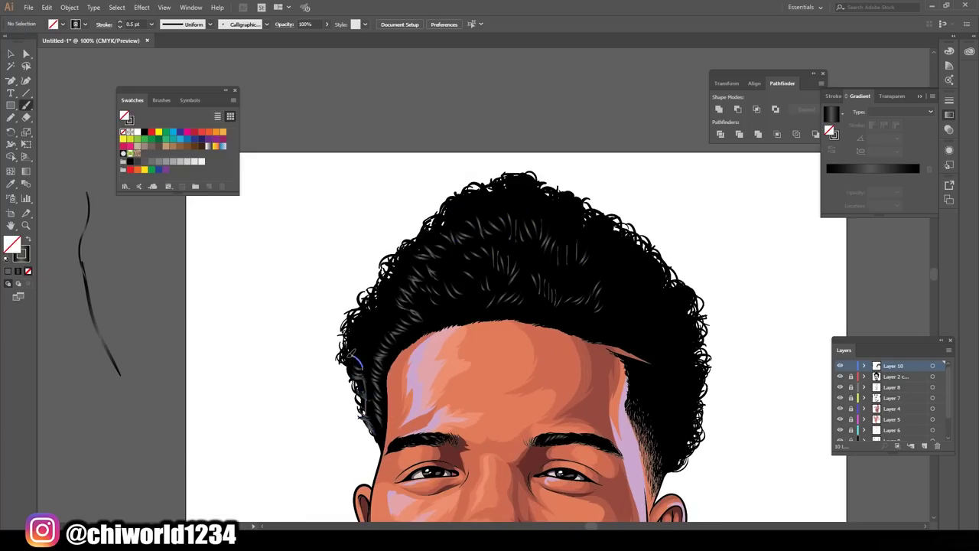
pyautogui.hscroll(2, 376, 359)
pyautogui.scroll(1, 570, 262)
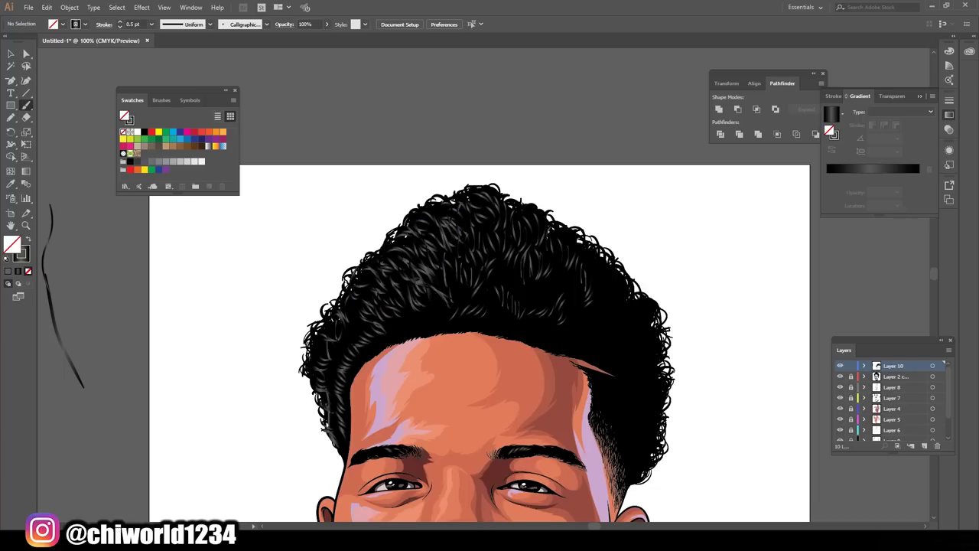
pyautogui.hotkey('ctrl', '-')
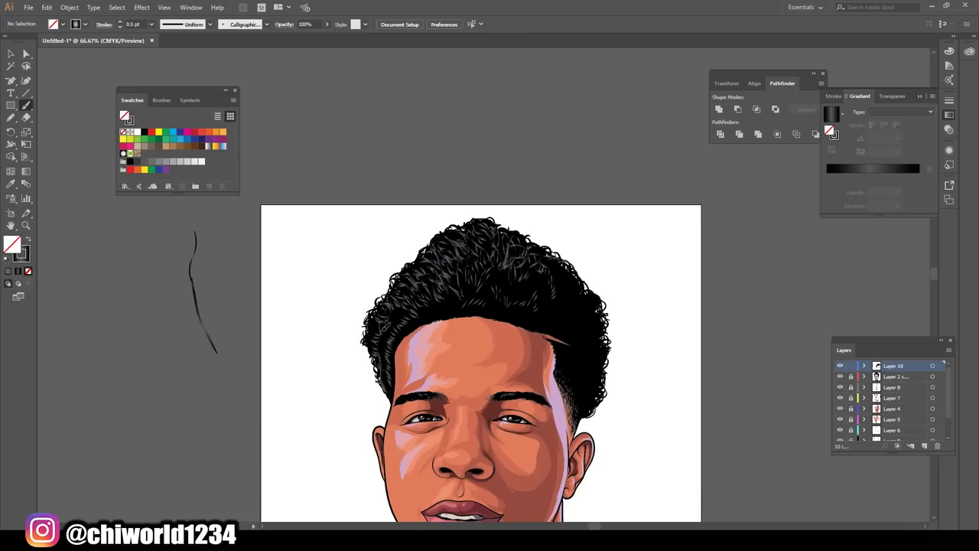
pyautogui.hotkey('ctrl', '-')
pyautogui.hotkey('ctrl', '-')
pyautogui.hotkey('ctrl', '1')
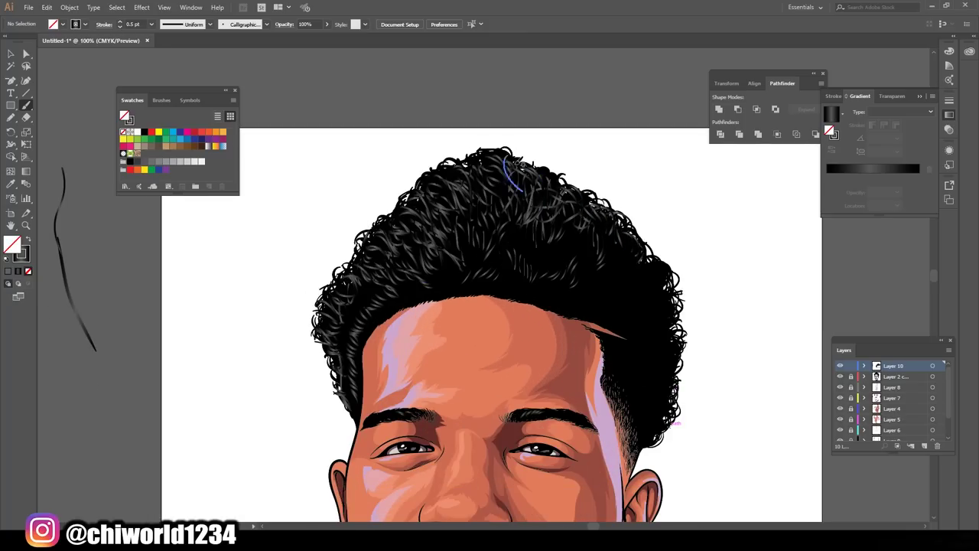
pyautogui.hscroll(2, 572, 399)
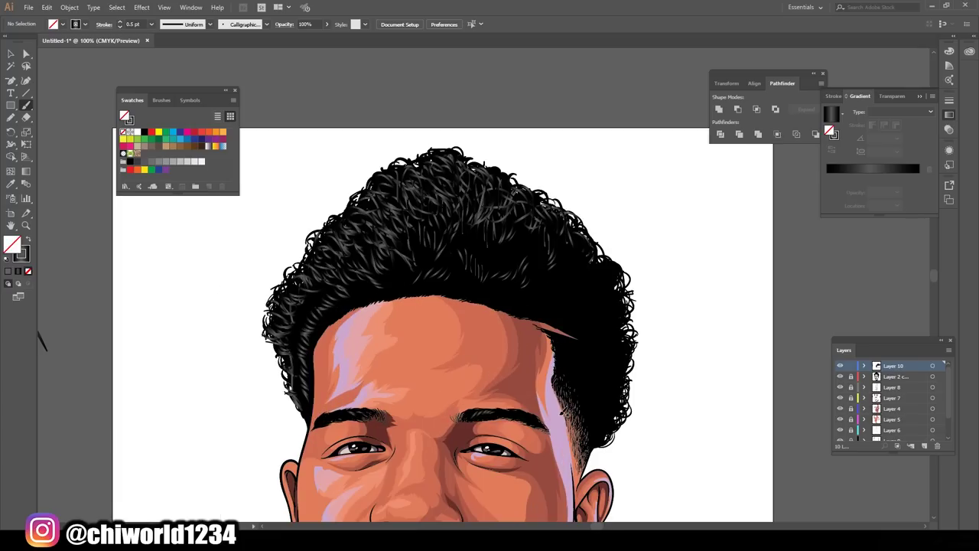
pyautogui.moveTo(454, 181); pyautogui.dragTo(443, 167)
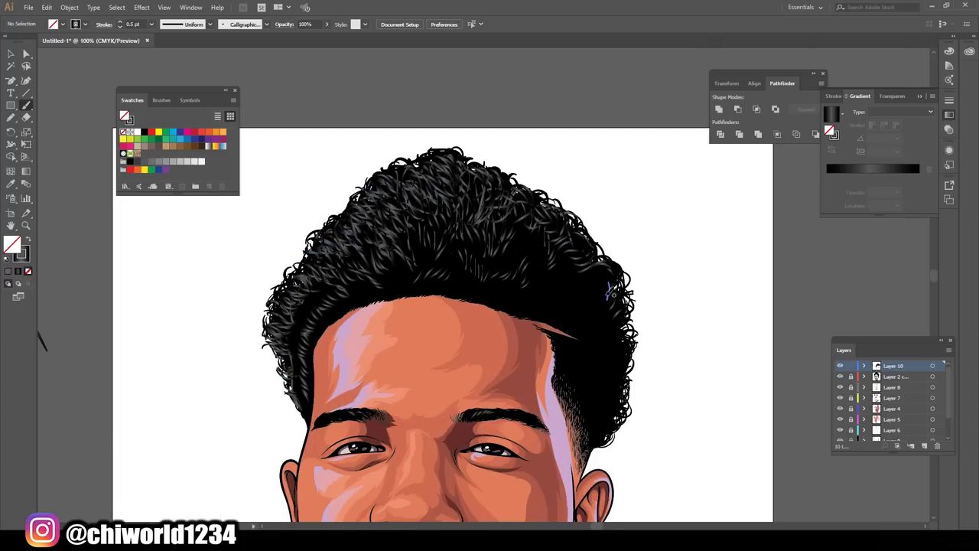
pyautogui.hotkey('ctrl', '1')
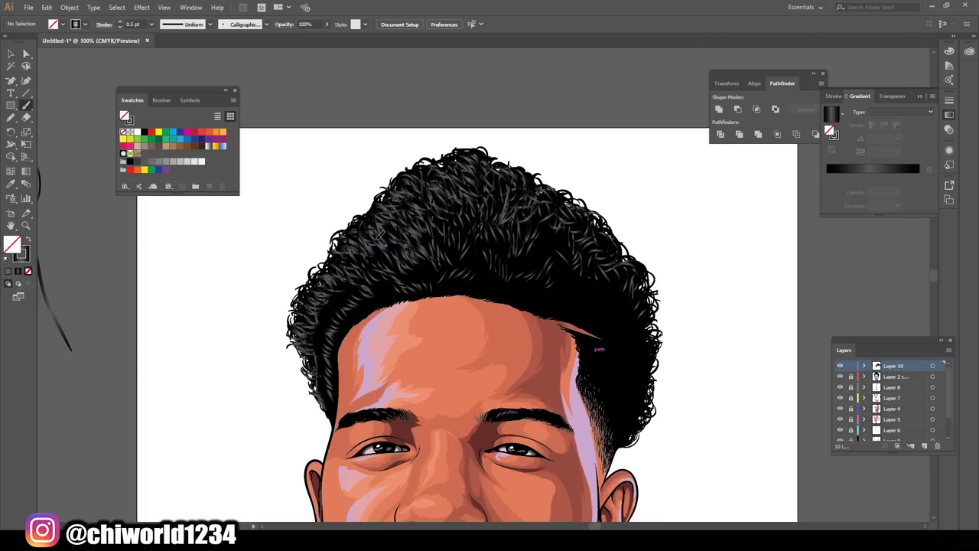
pyautogui.hotkey('ctrl', '-')
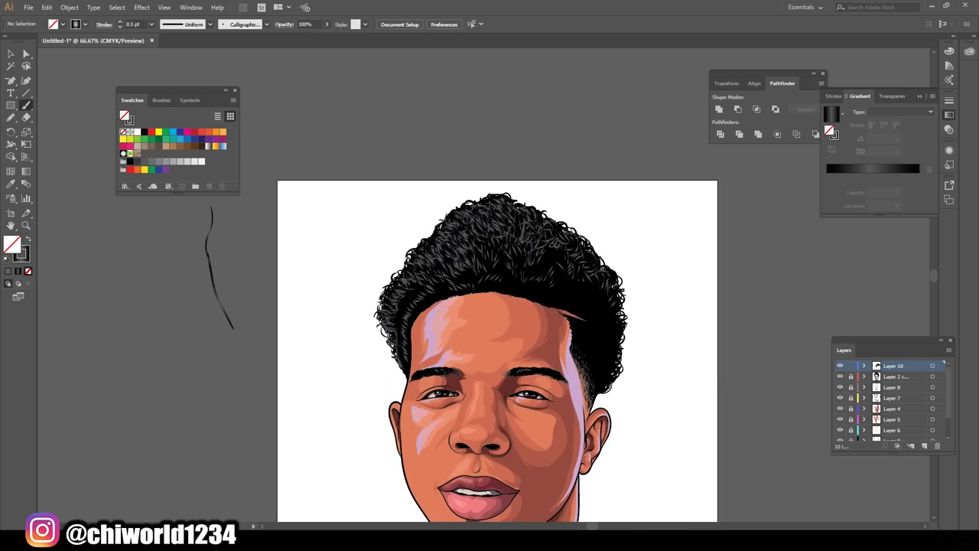